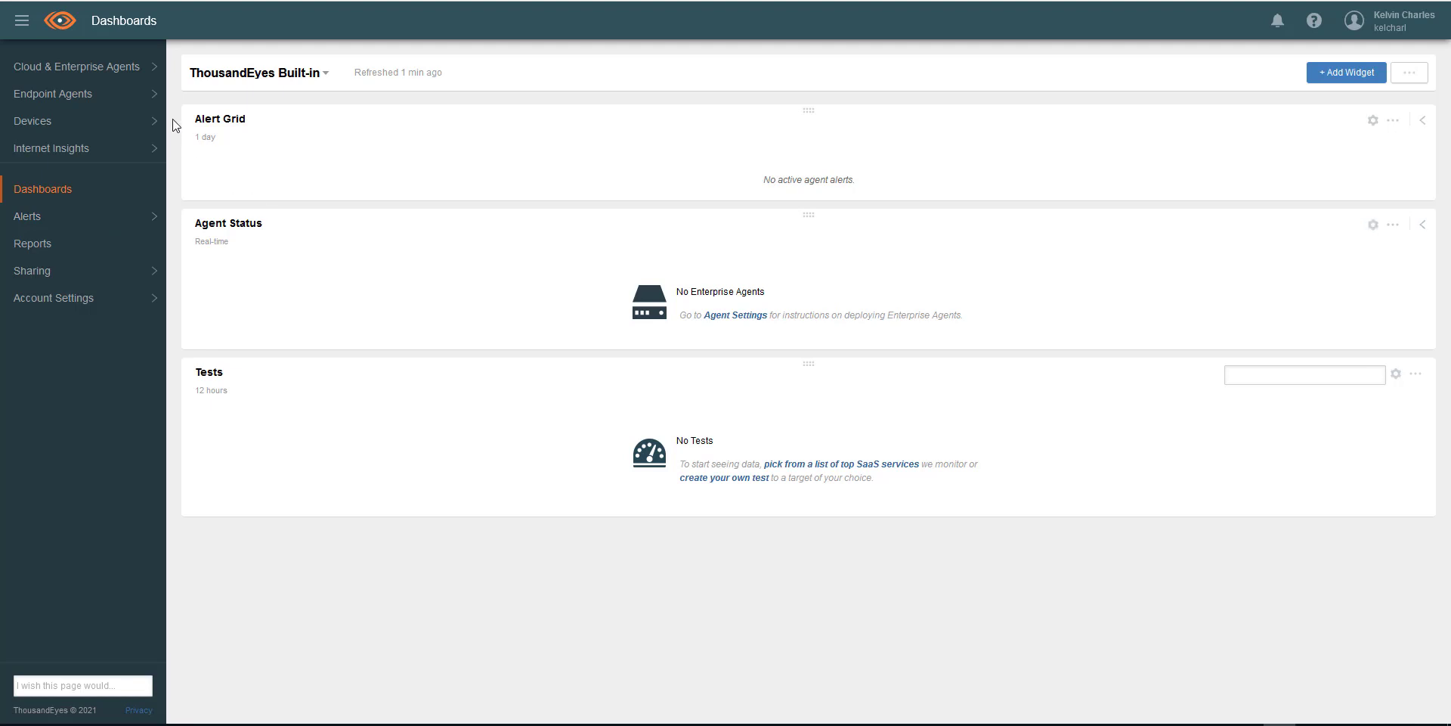
# Open the Enterprise Agents Agent Settings page under Cloud & Enterprise Agents, showing no agents.
pyautogui.click(85, 70)
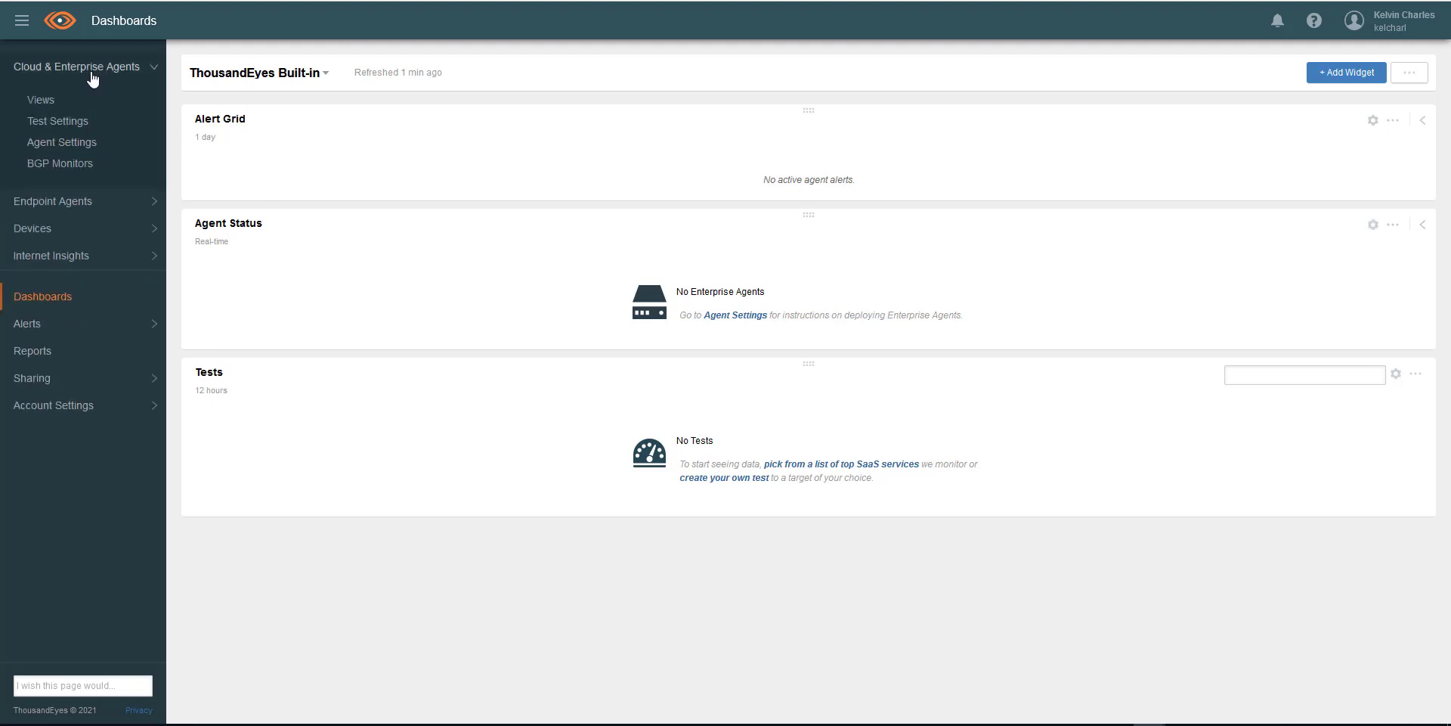
pyautogui.click(89, 146)
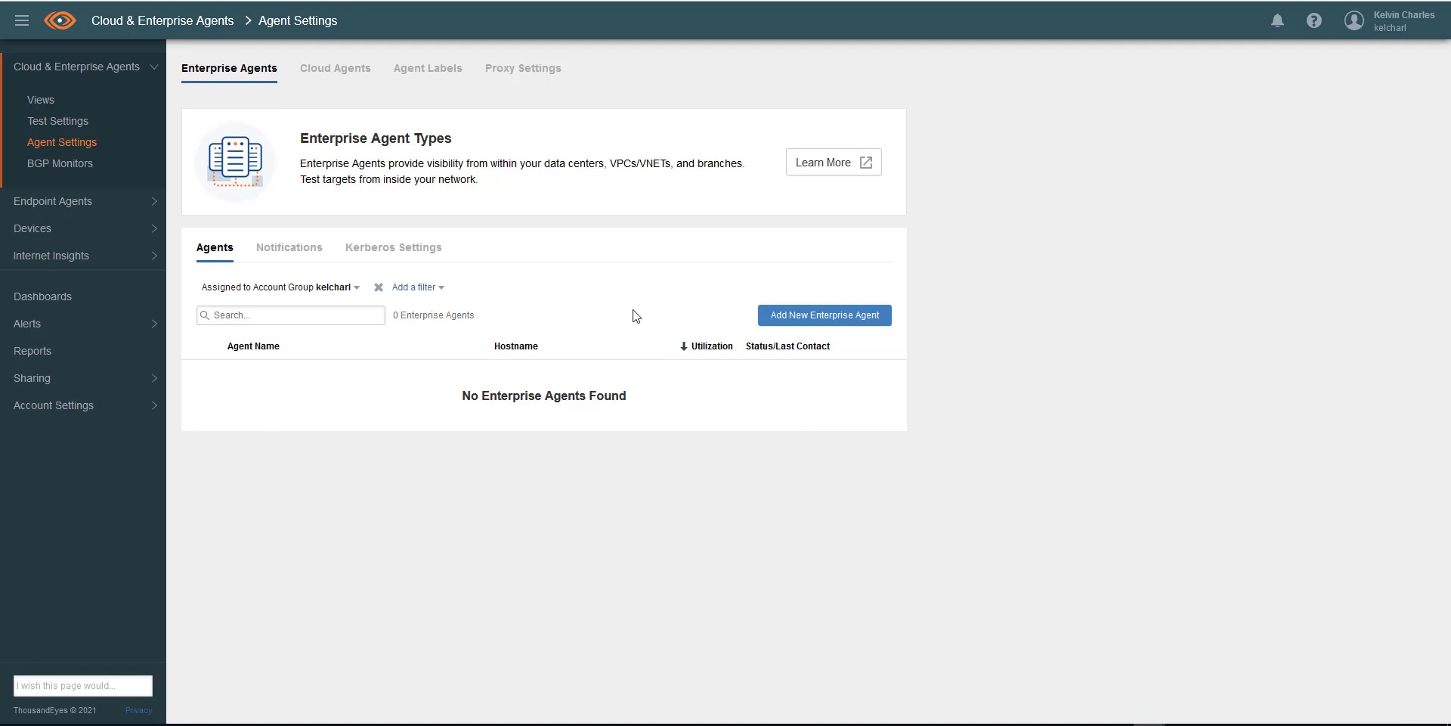
# Start a new Enterprise Agent and view Custom Appliance, then Cisco Application Hosting router instructions.
pyautogui.click(853, 323)
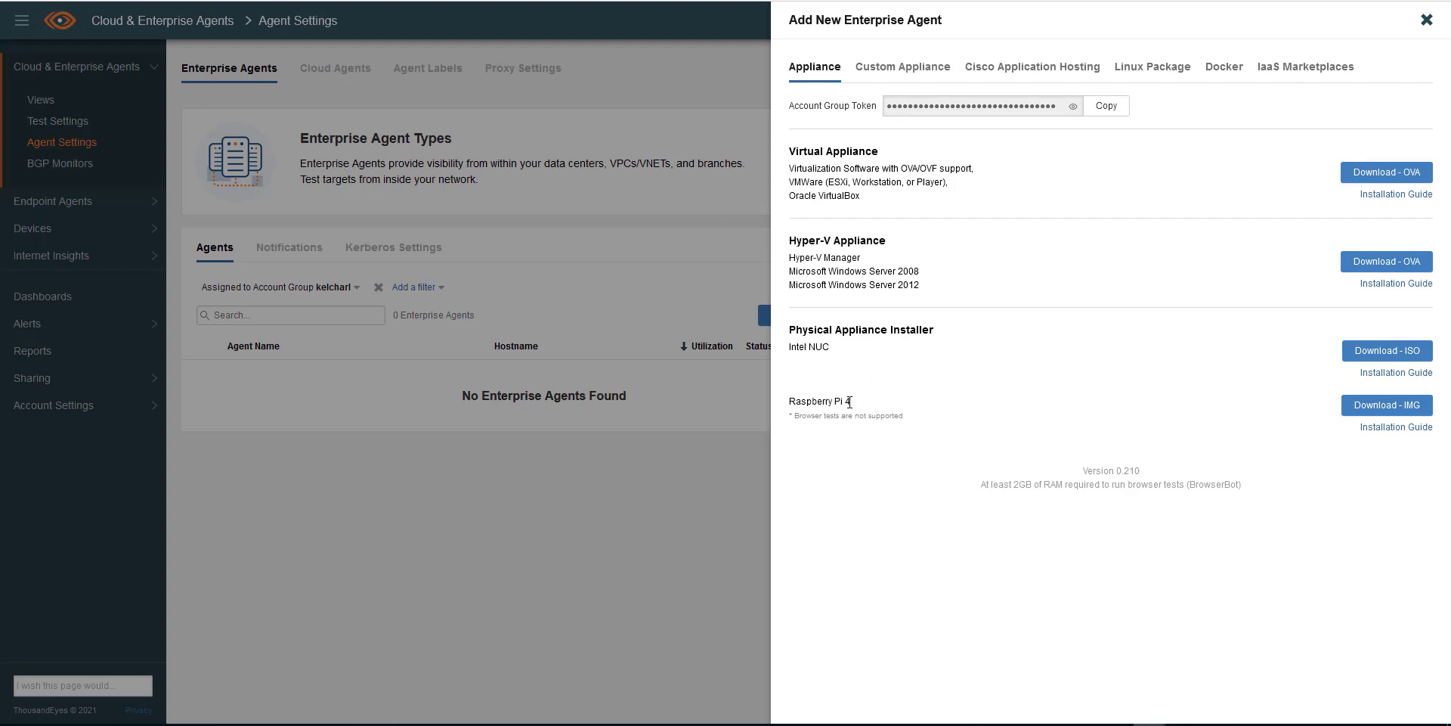
pyautogui.click(907, 74)
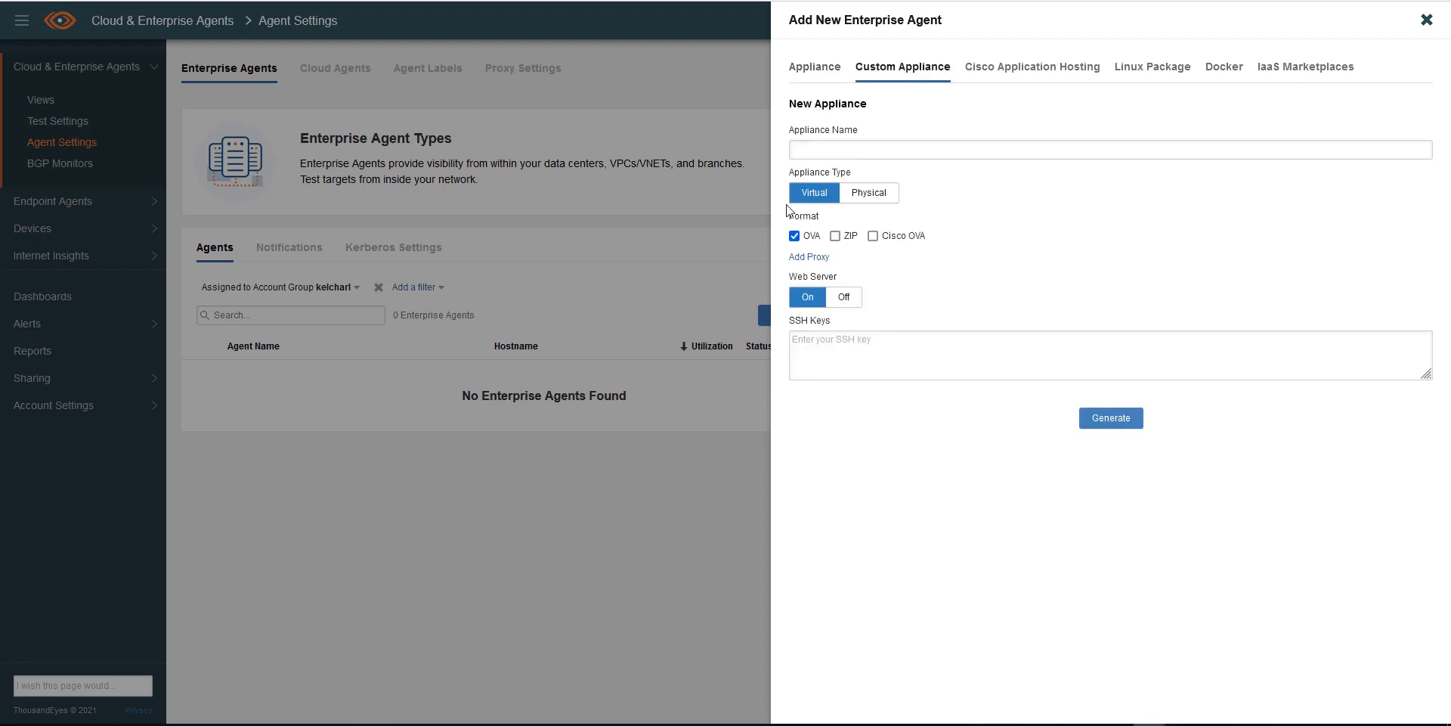
pyautogui.click(1017, 68)
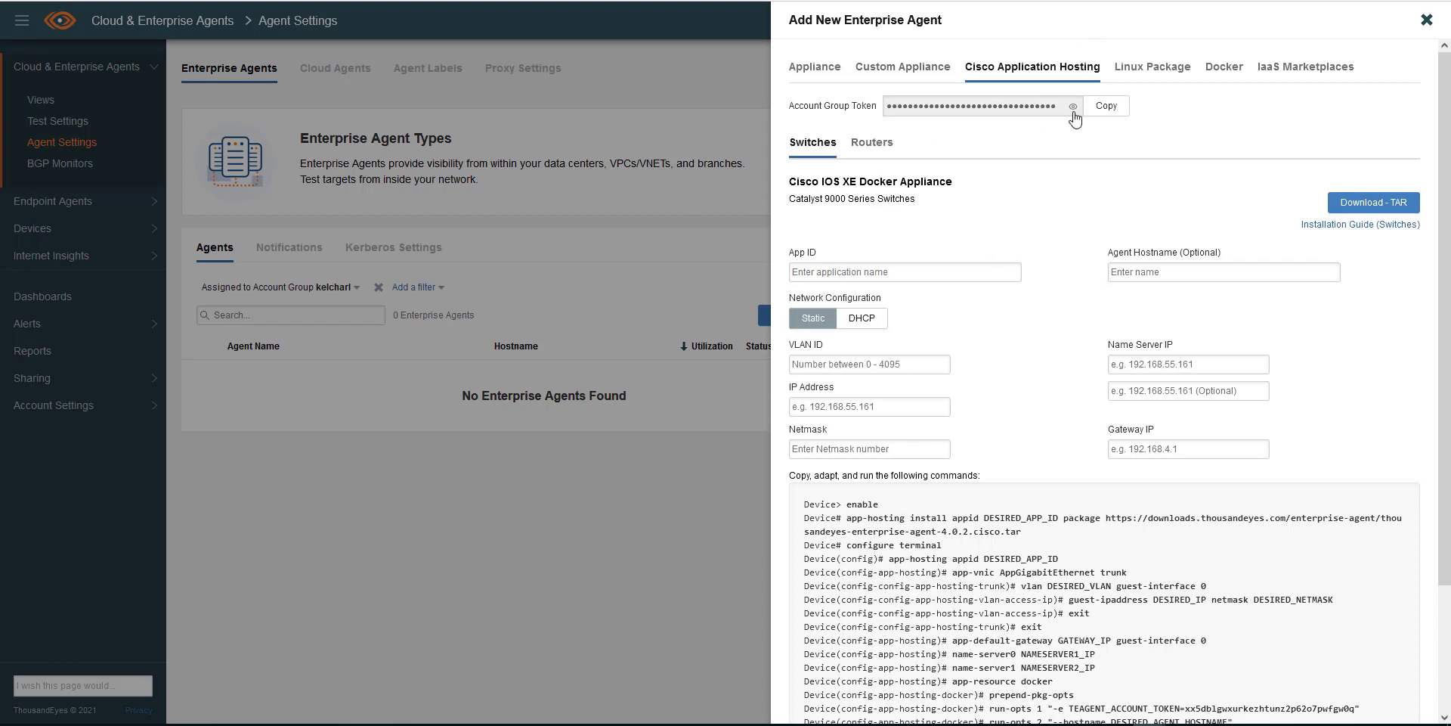
pyautogui.click(873, 152)
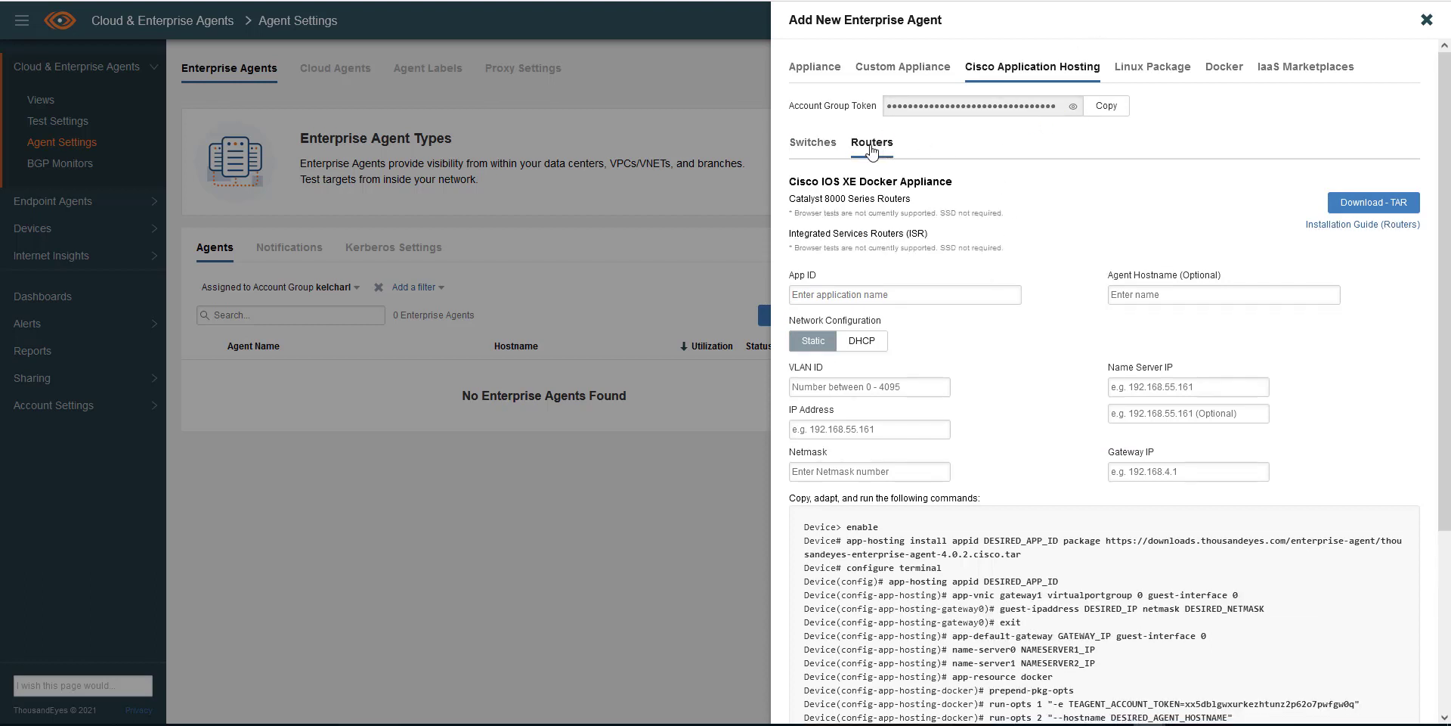
pyautogui.click(806, 148)
pyautogui.click(873, 151)
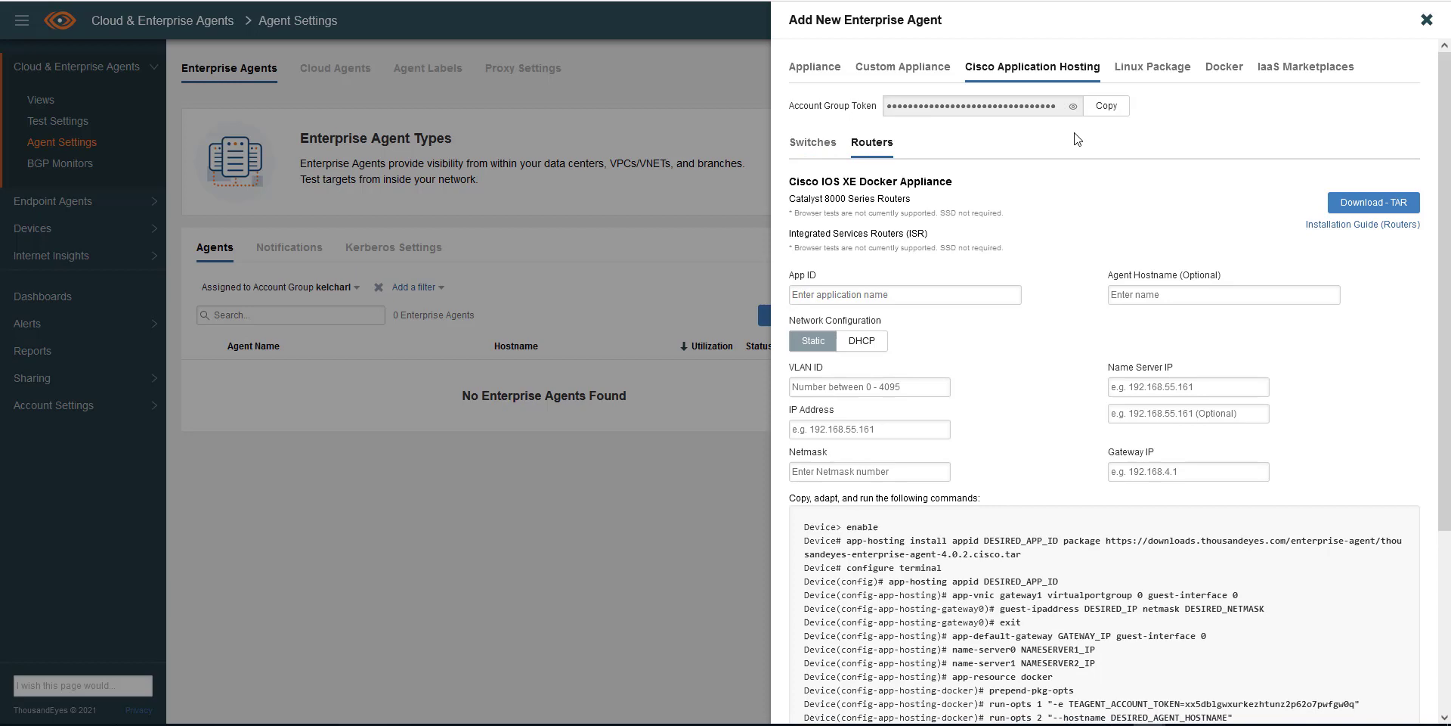
# Review the Linux Package, Docker and IaaS Marketplaces options, then return to Appliance downloads.
pyautogui.click(1150, 76)
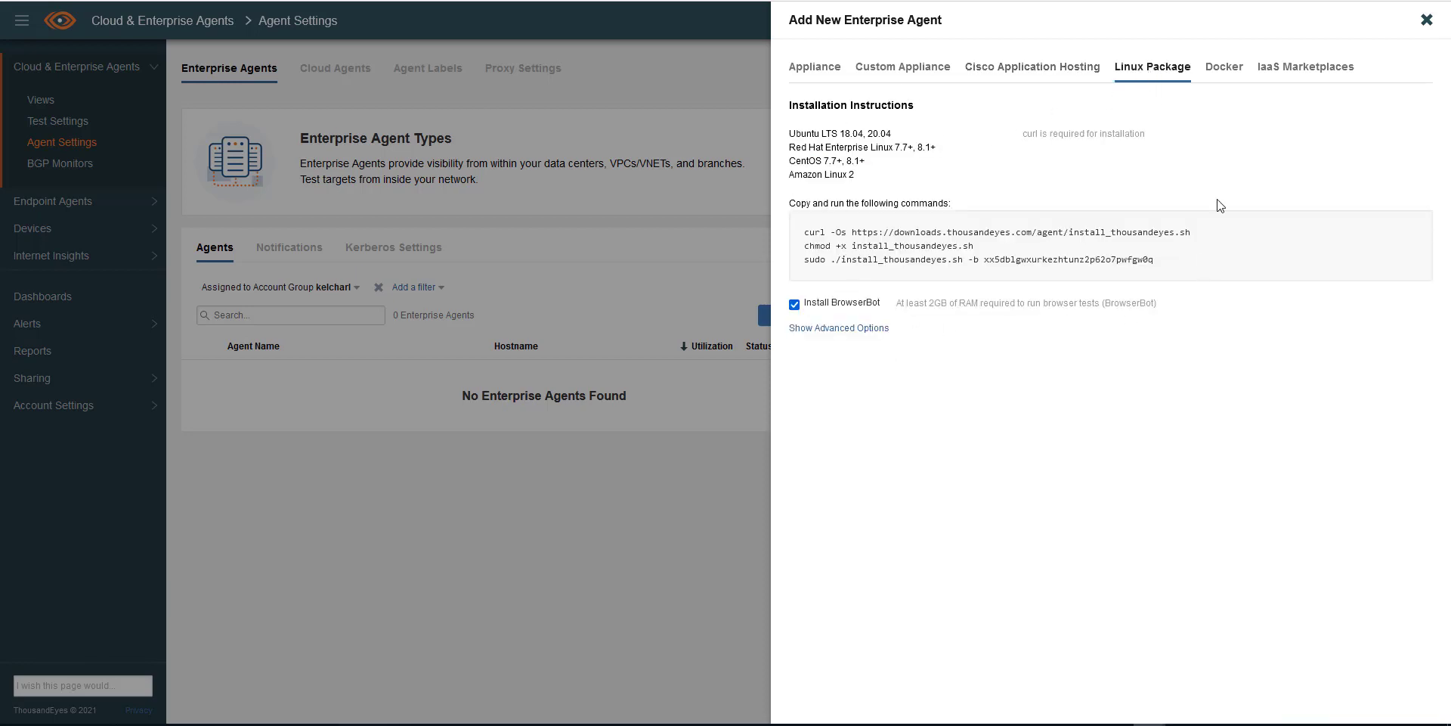
pyautogui.click(1217, 76)
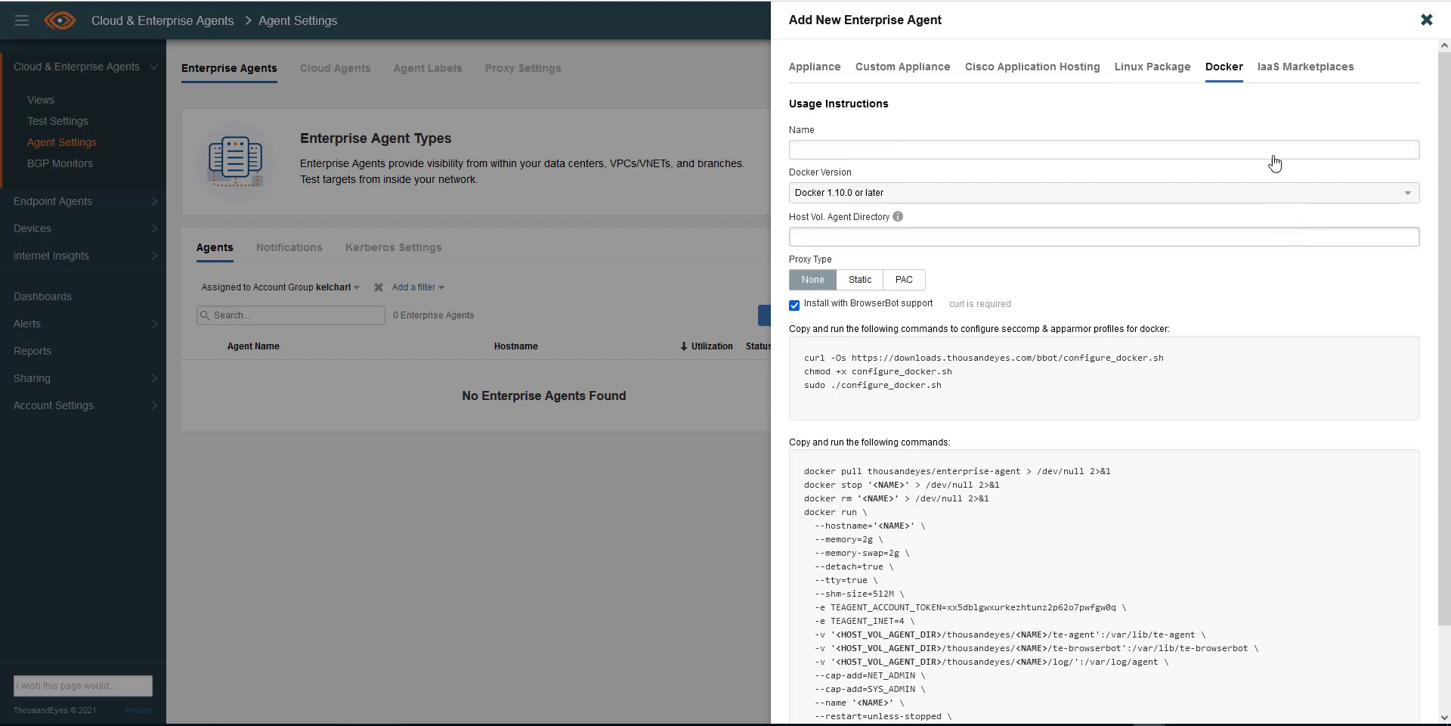
pyautogui.click(1284, 74)
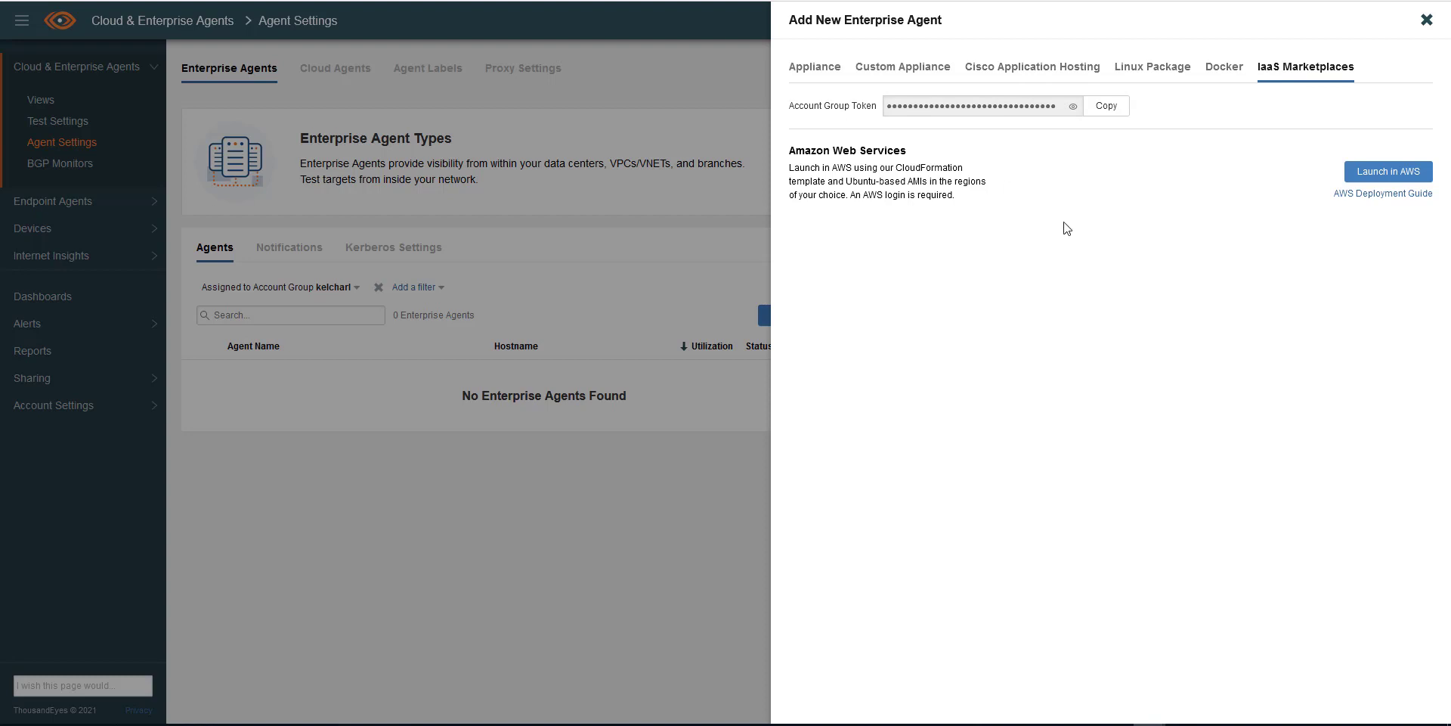
pyautogui.click(823, 80)
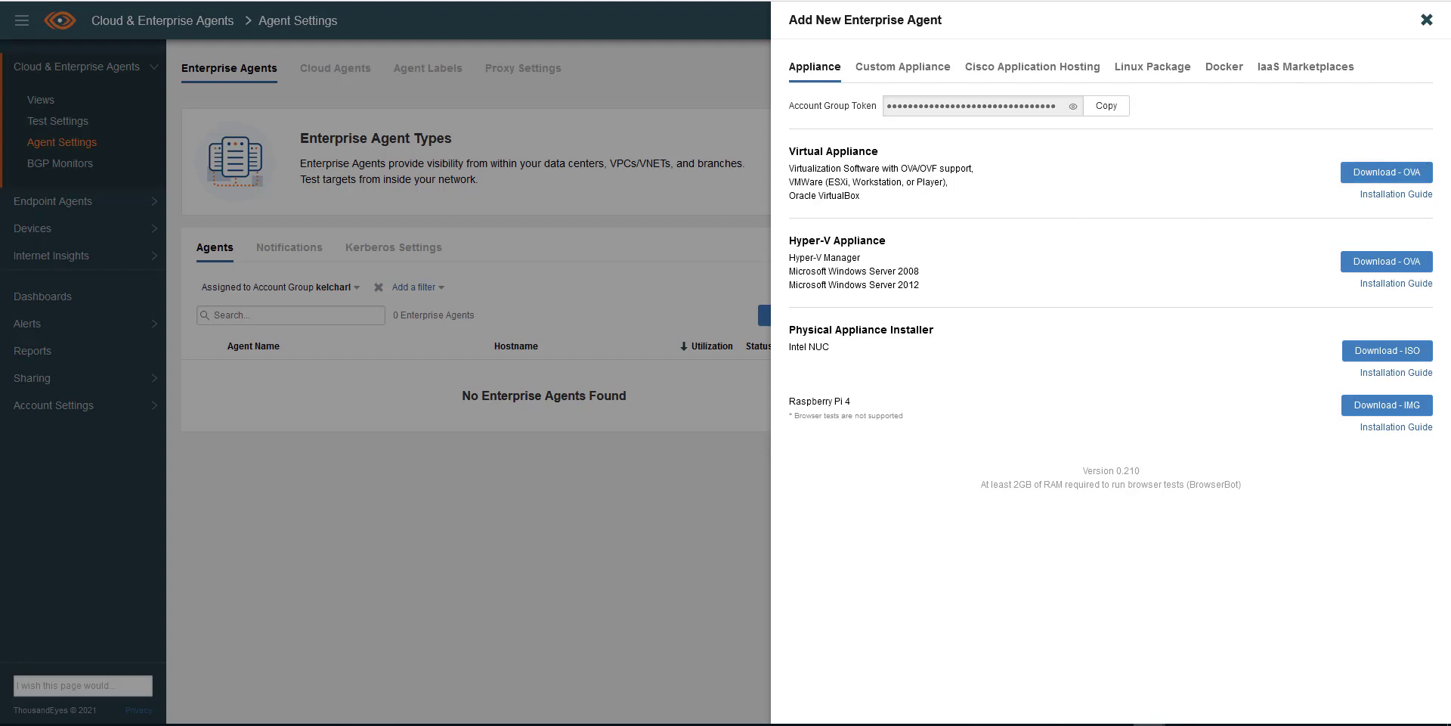
# Download and save the thousandeyes-va-0.210.ova virtual appliance image.
pyautogui.click(1386, 173)
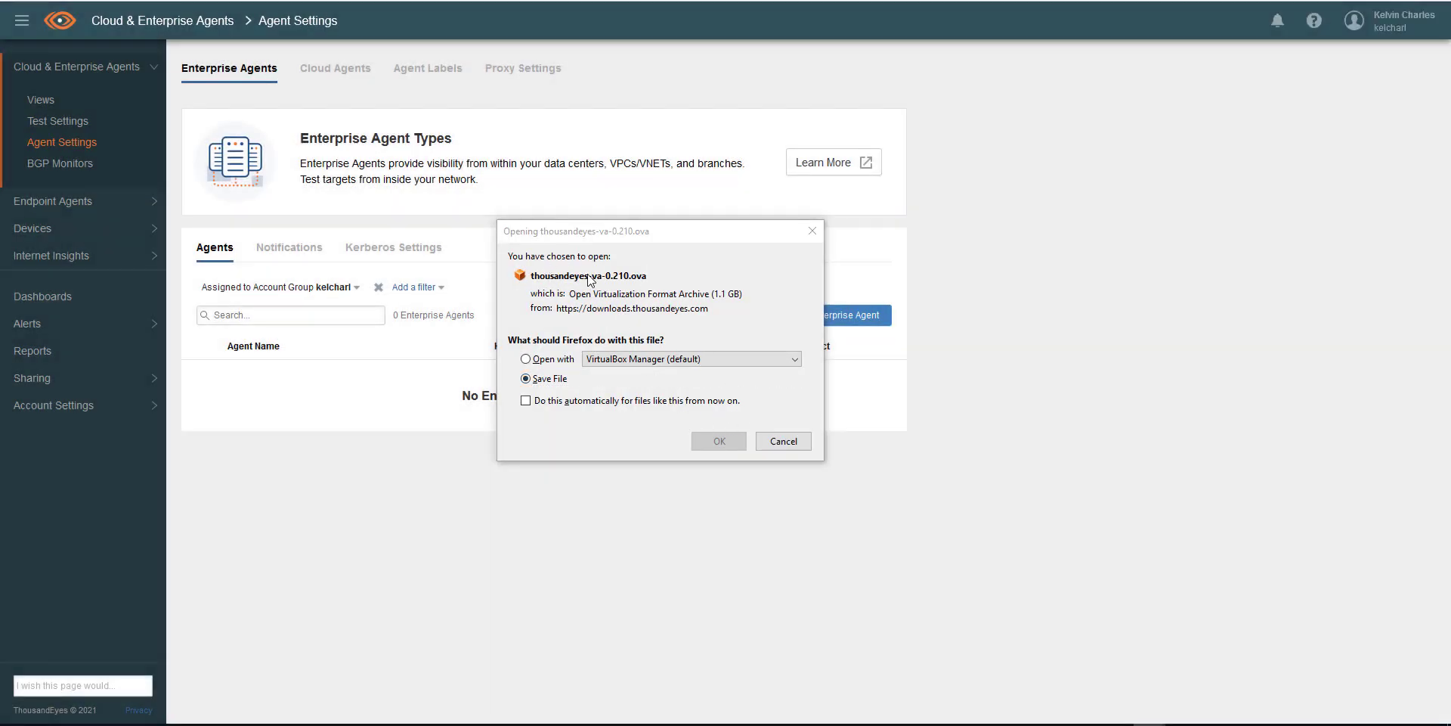
pyautogui.click(720, 441)
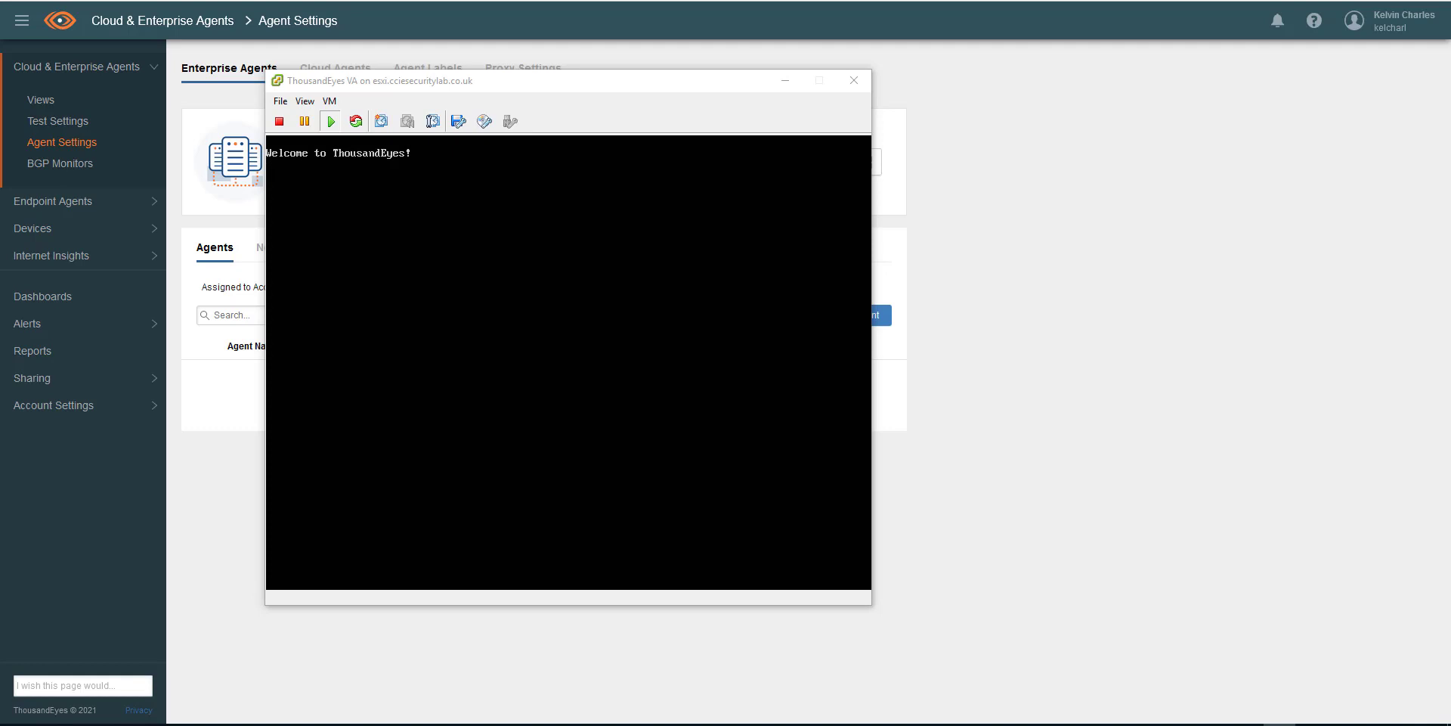
# Focus, then release the appliance console while it boots to the no-IP-address notice.
pyautogui.click(414, 221)
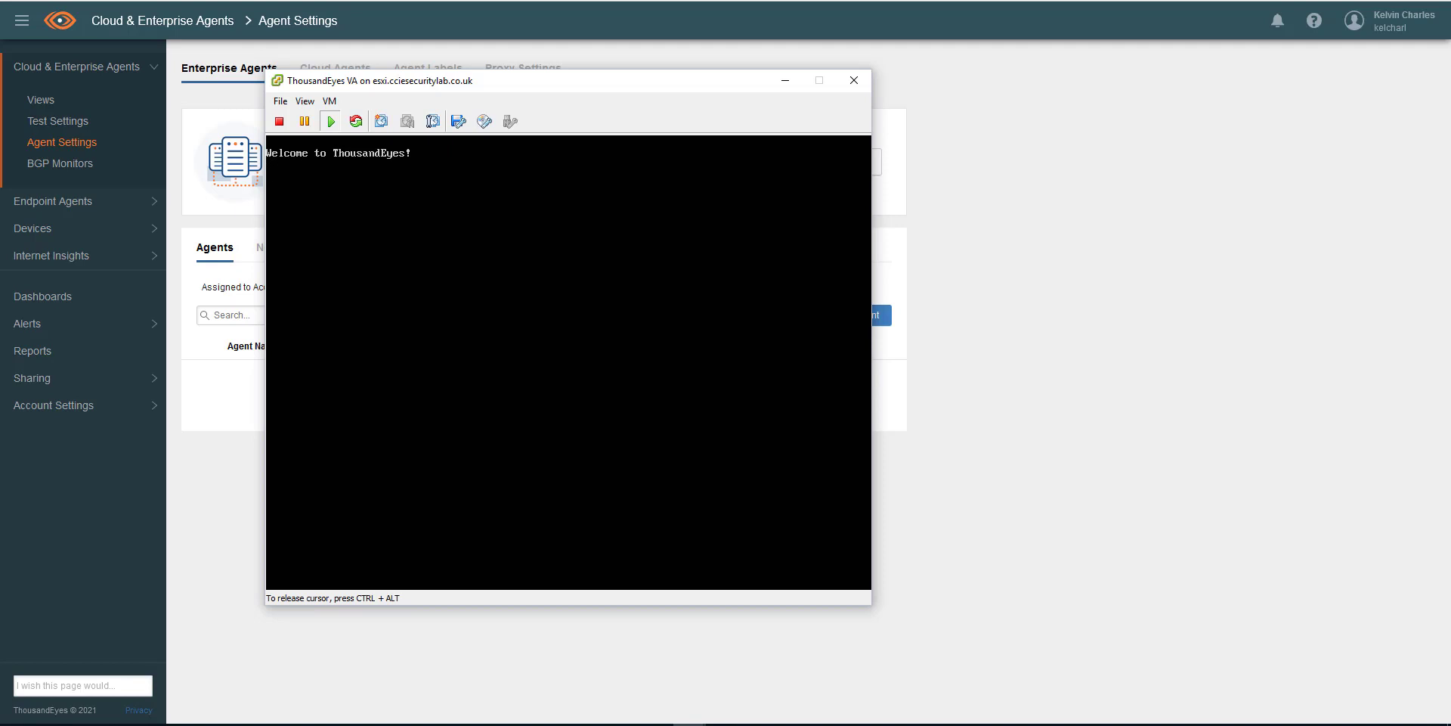
pyautogui.hotkey('ctrl', 'alt')
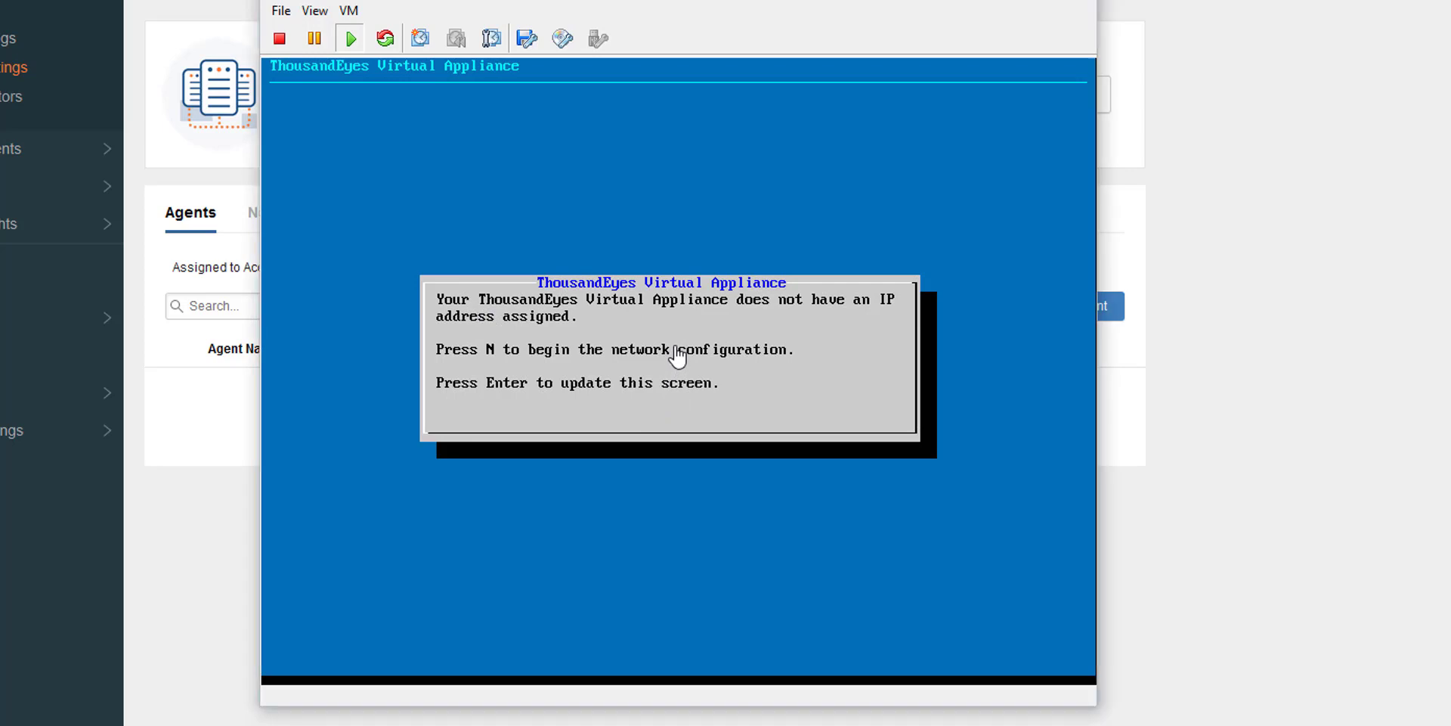
# Begin the appliance network setup, rename the host to te-001 and select static IPv4.
pyautogui.click(672, 354)
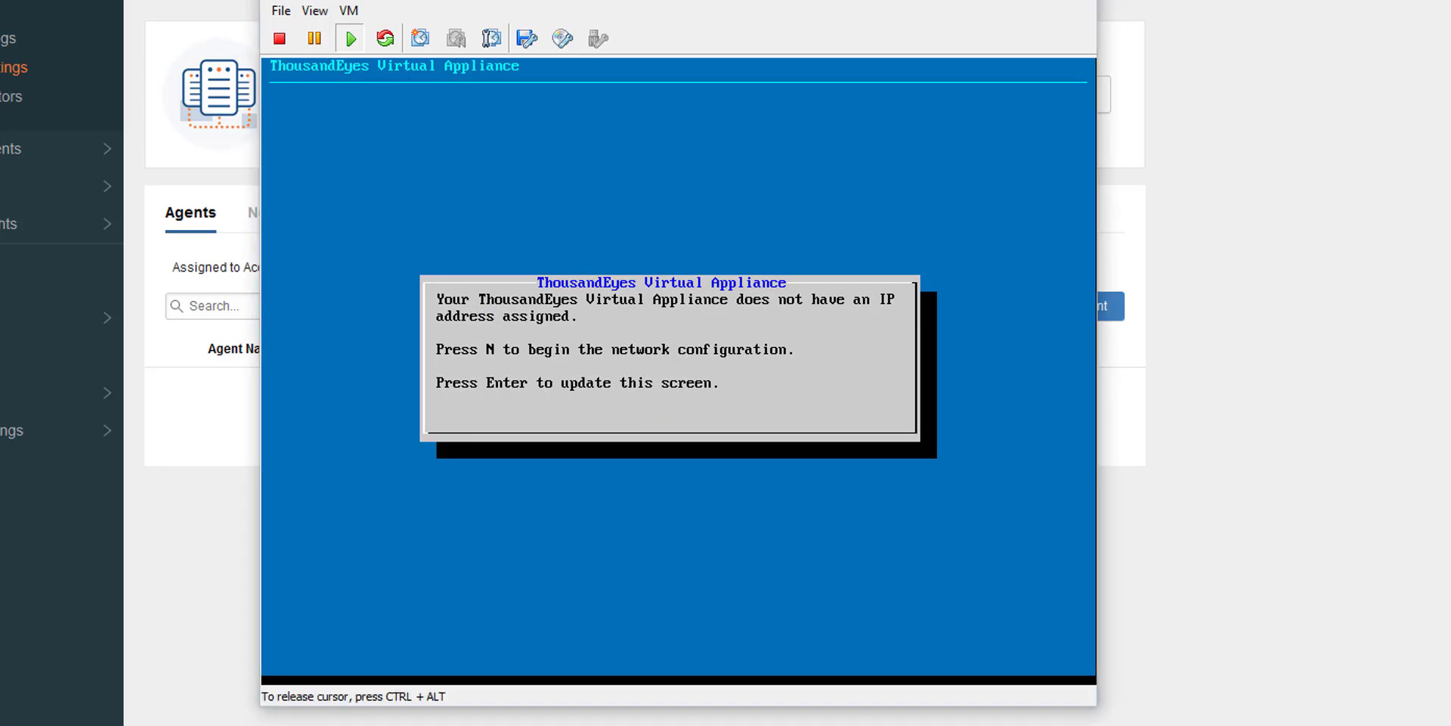
pyautogui.press('n')
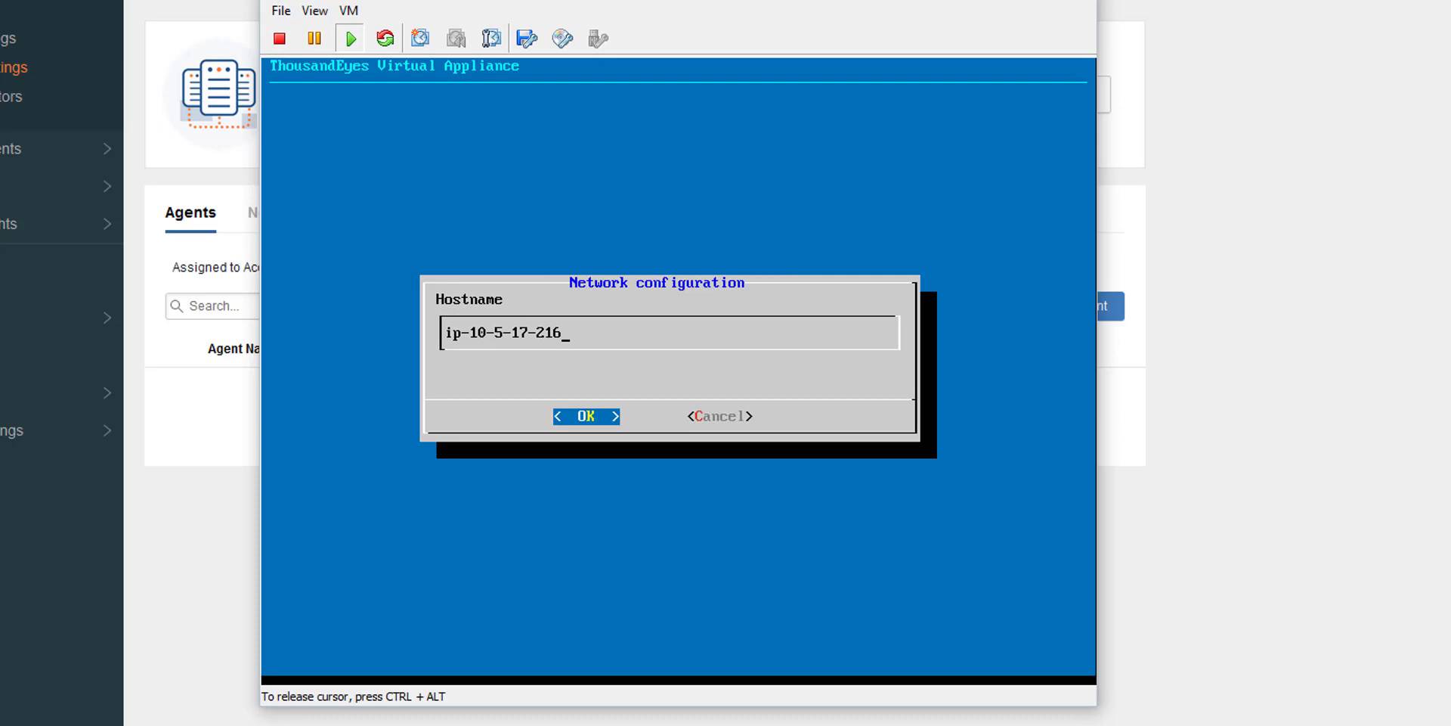
pyautogui.press('BackSpace')
pyautogui.press('BackSpace')
pyautogui.press('BackSpace')
pyautogui.press('BackSpace')
pyautogui.press('BackSpace')
pyautogui.press('BackSpace')
pyautogui.press('BackSpace')
pyautogui.press('BackSpace')
pyautogui.press('BackSpace')
pyautogui.press('BackSpace')
pyautogui.press('BackSpace')
pyautogui.press('BackSpace')
pyautogui.press('BackSpace')
pyautogui.press('BackSpace')
pyautogui.write('te-001')
pyautogui.press('Return')
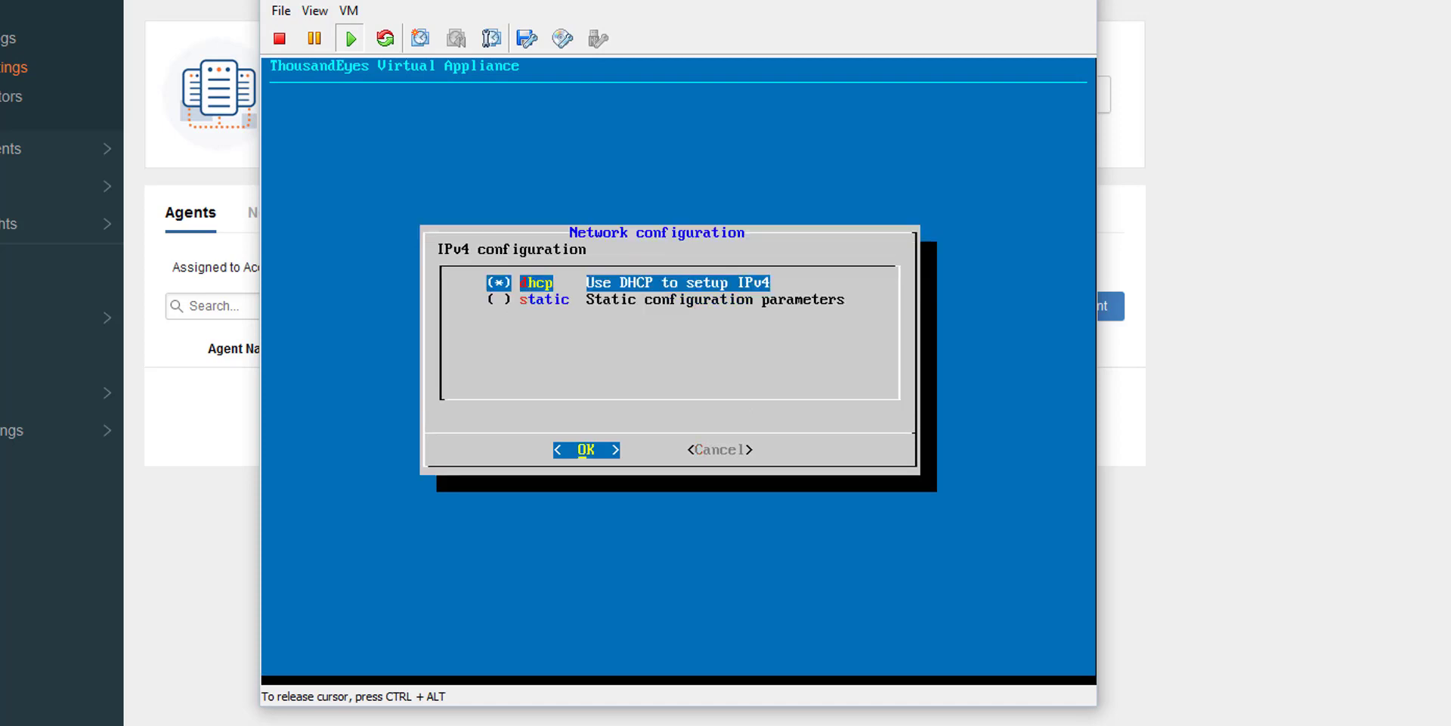
pyautogui.press('Down')
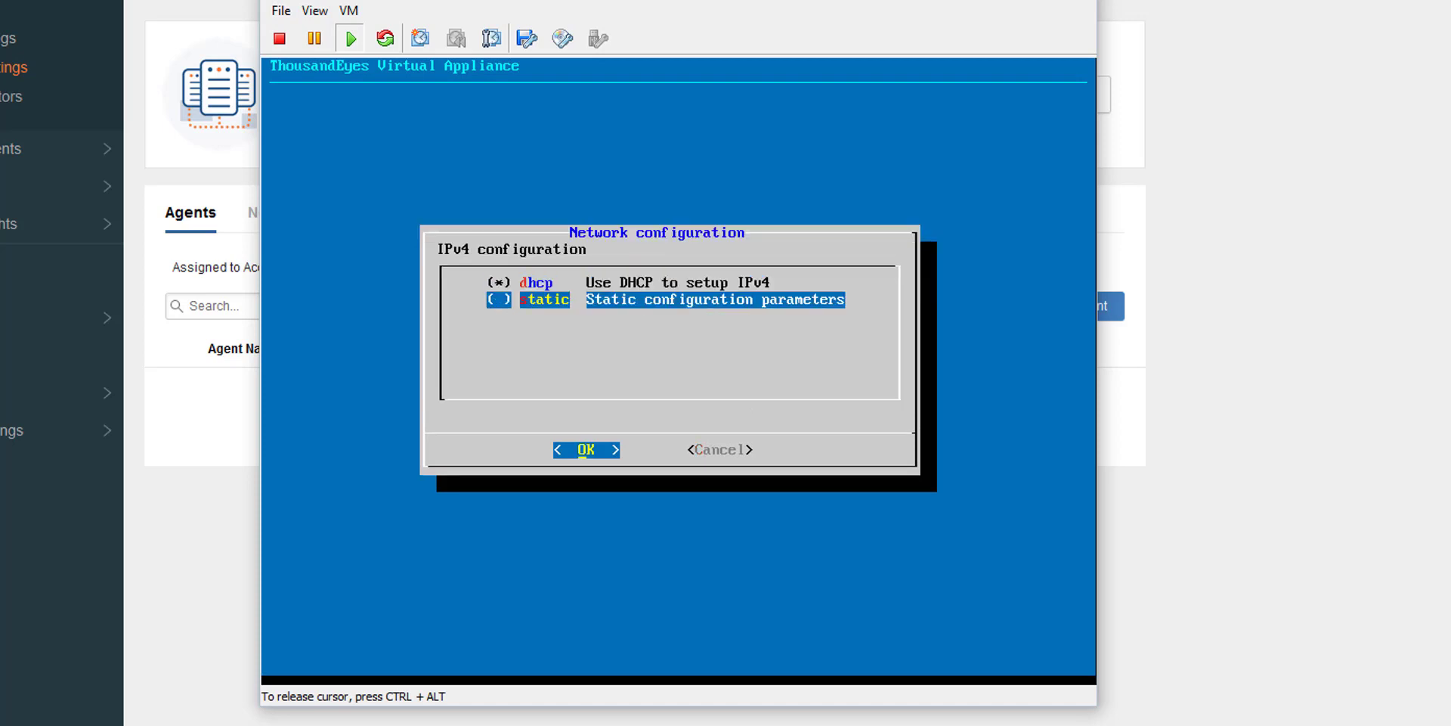
pyautogui.press('space')
pyautogui.press('Return')
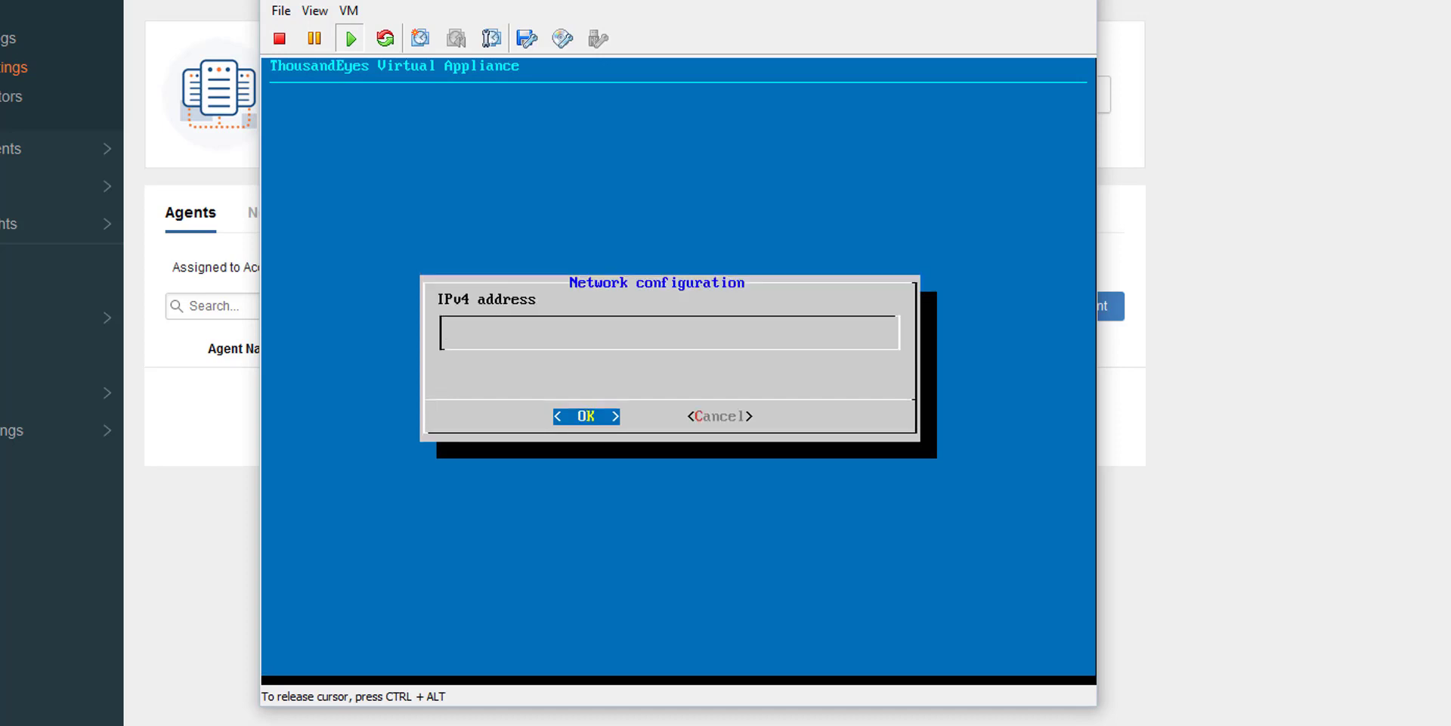
# Enter IPv4 address 192.168.99.35 with network mask 255.255.255.0.
pyautogui.write('192.168.99.')
pyautogui.write('35')
pyautogui.press('Return')
pyautogui.write('255.255.52')
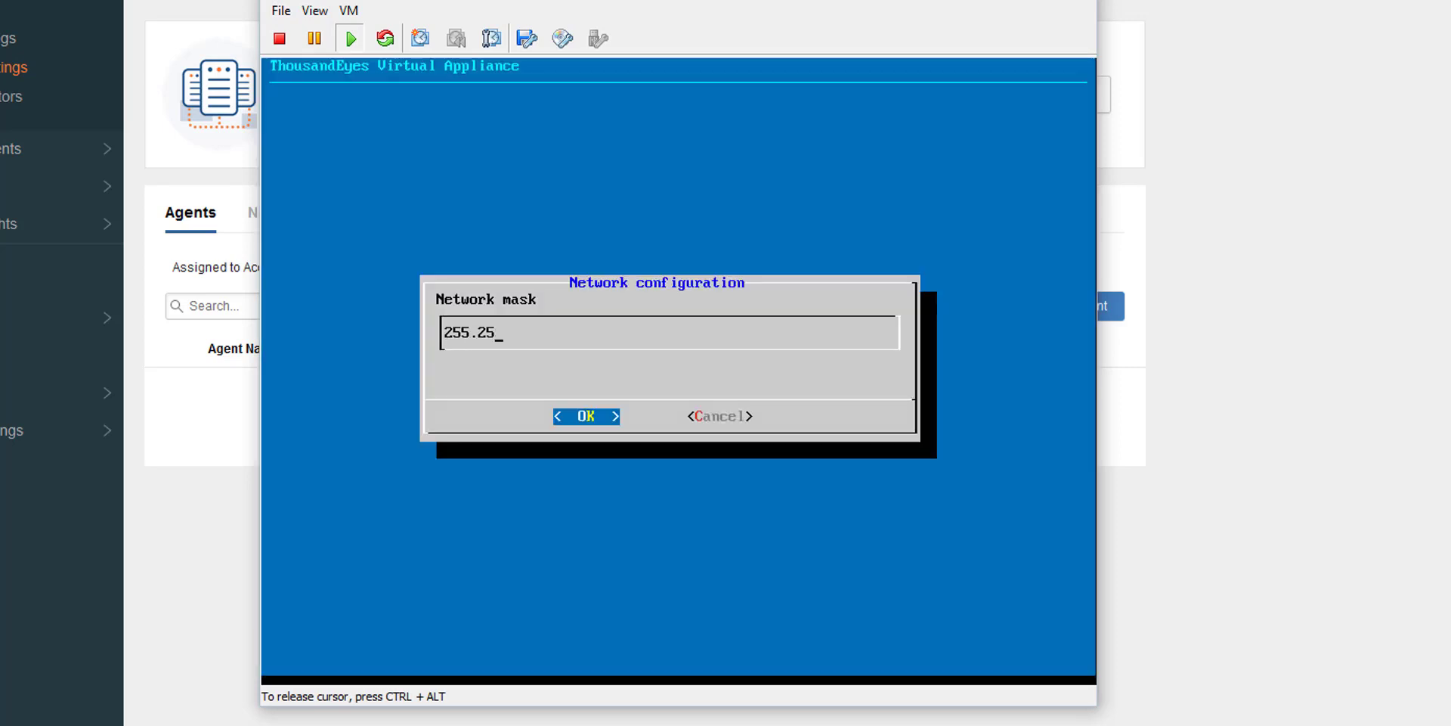
pyautogui.press('BackSpace')
pyautogui.press('BackSpace')
pyautogui.write('255.0')
pyautogui.press('Return')
# Enter broadcast address 255.255.255.255 and the 192.168.99.x default gateway.
pyautogui.write('25')
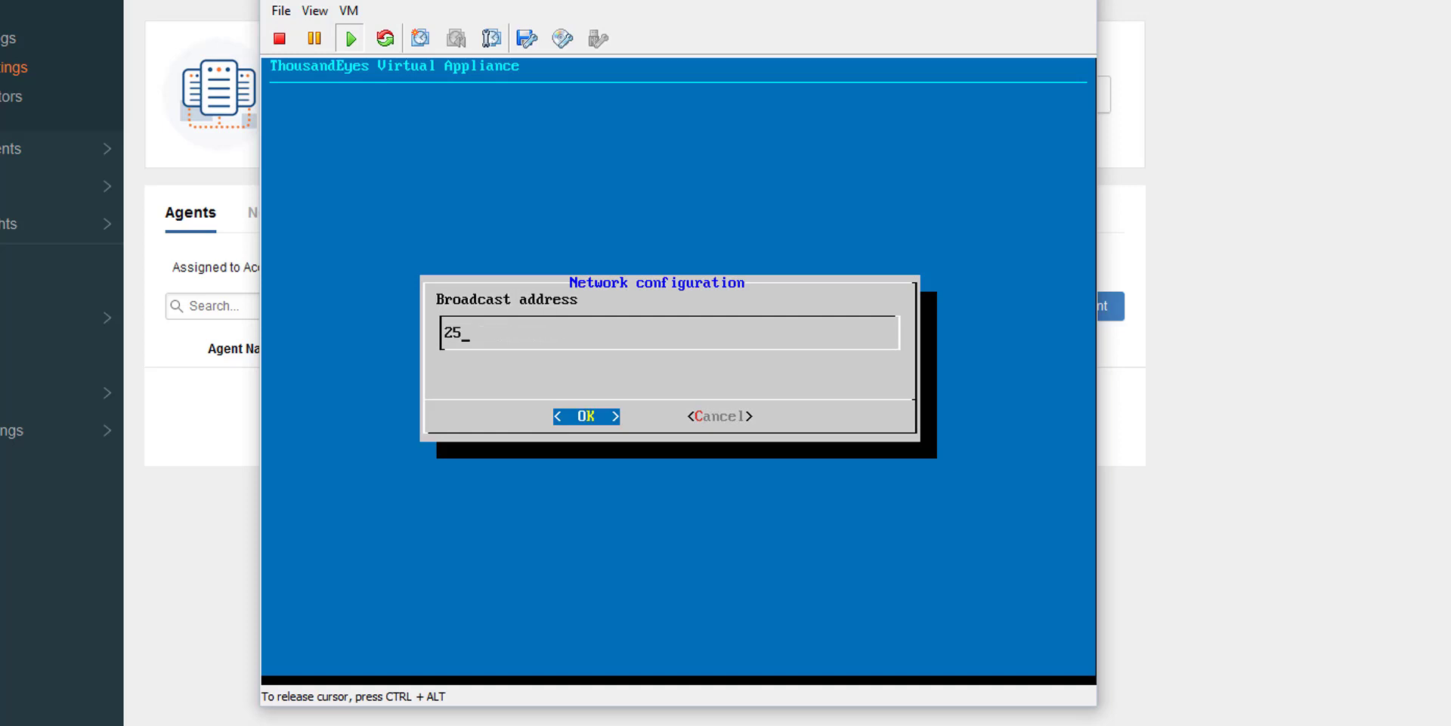
pyautogui.write('5.255.255.255')
pyautogui.press('Return')
pyautogui.write('192.168.991')
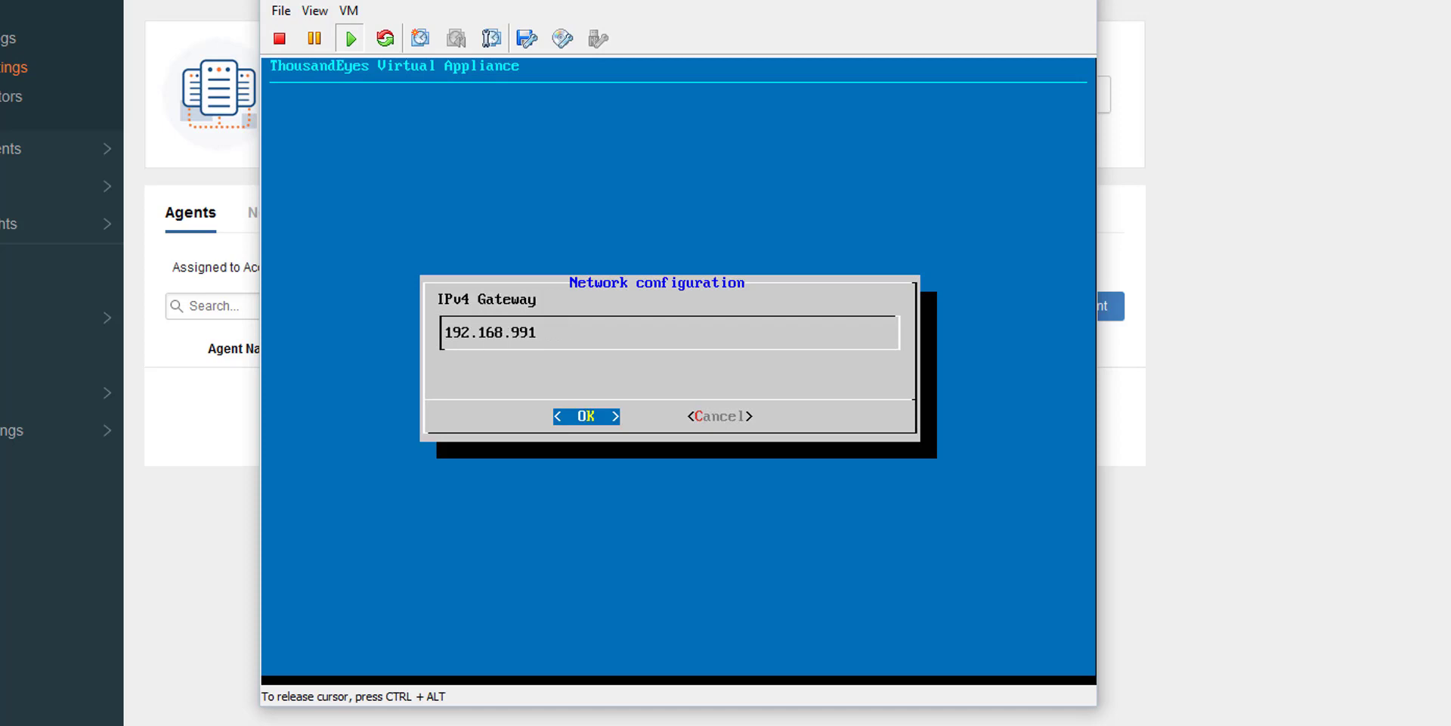
pyautogui.press('BackSpace')
pyautogui.press('BackSpace')
pyautogui.press('BackSpace')
pyautogui.press('BackSpace')
pyautogui.press('BackSpace')
pyautogui.press('BackSpace')
pyautogui.press('BackSpace')
pyautogui.press('BackSpace')
pyautogui.press('BackSpace')
pyautogui.press('BackSpace')
pyautogui.press('BackSpace')
pyautogui.write('192.168.99.')
pyautogui.press('Return')
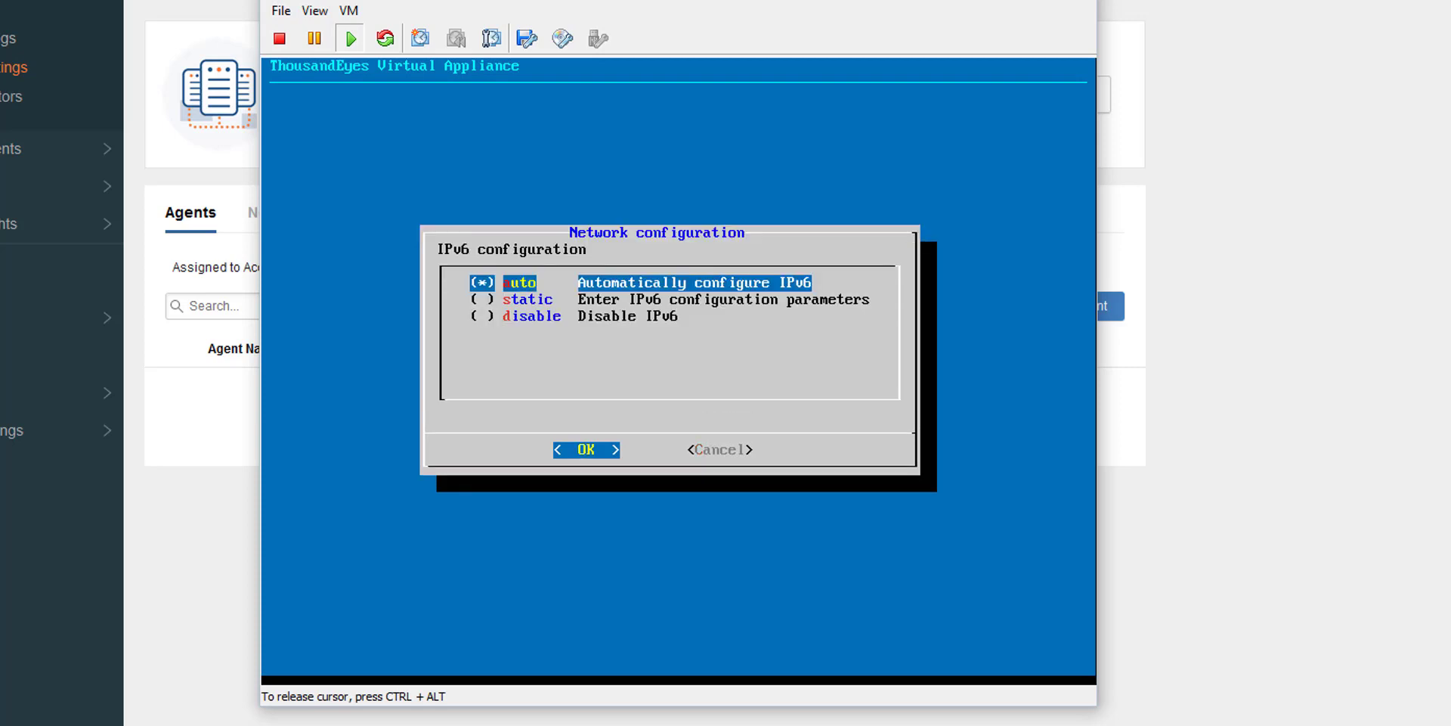
# Disable IPv6 on the appliance.
pyautogui.press('Down')
pyautogui.press('Down')
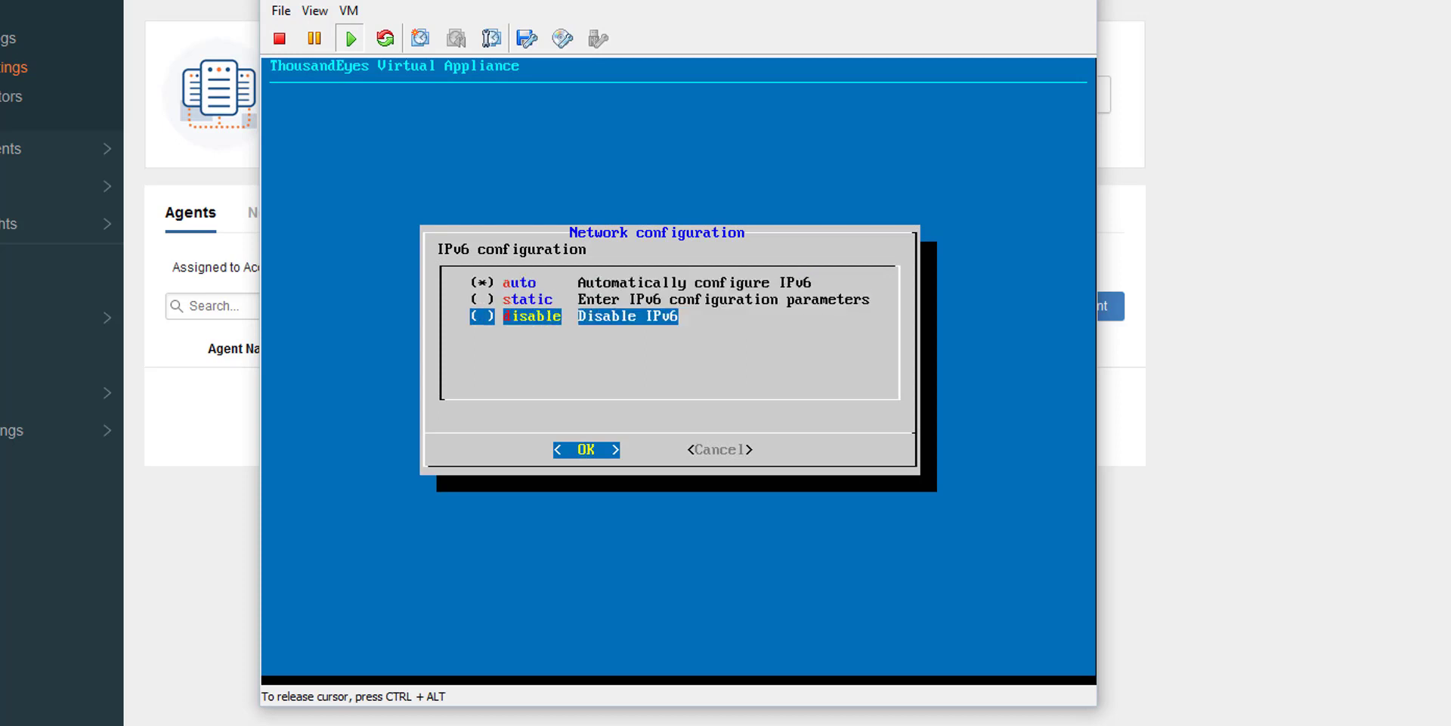
pyautogui.press('space')
pyautogui.press('Return')
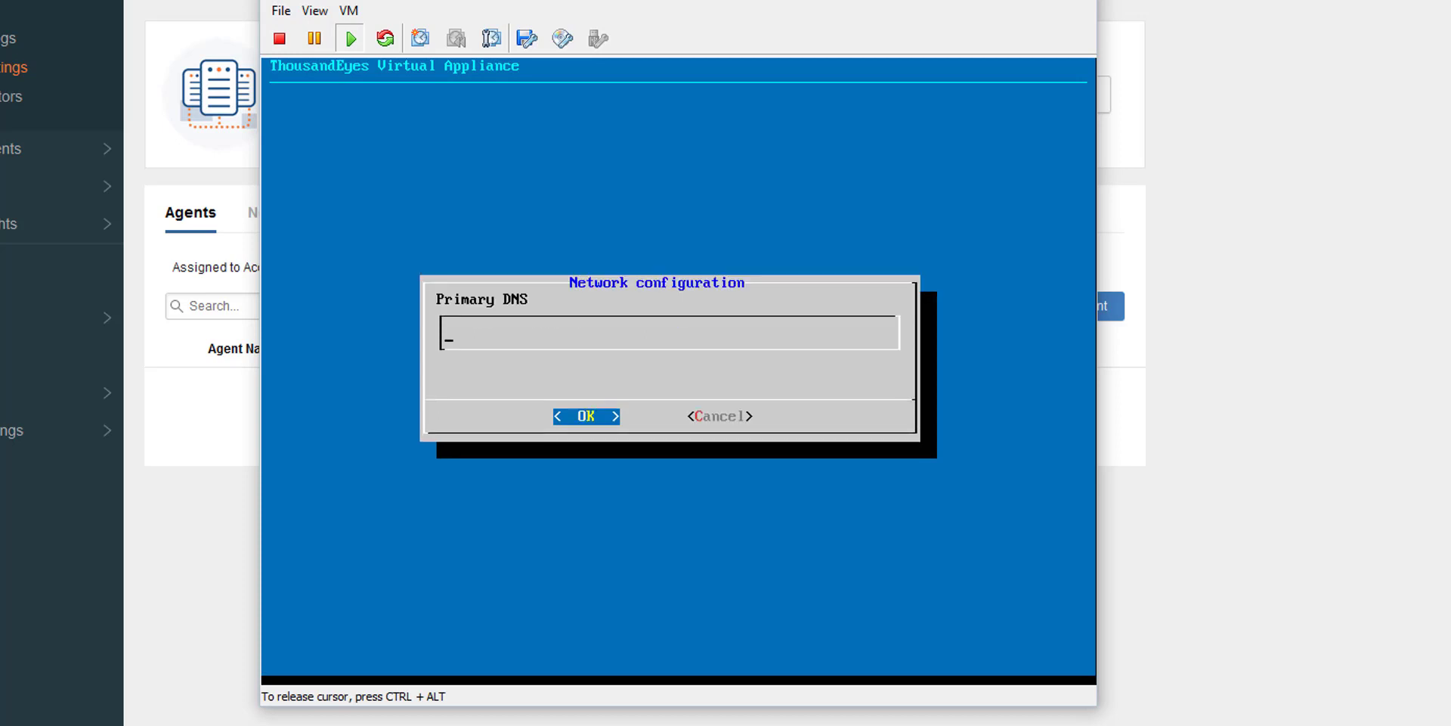
# Set primary DNS 192.168.99.12 and secondary DNS 192.168.99.13.
pyautogui.write('192.168.99')
pyautogui.write('.12')
pyautogui.press('Return')
pyautogui.write('192.')
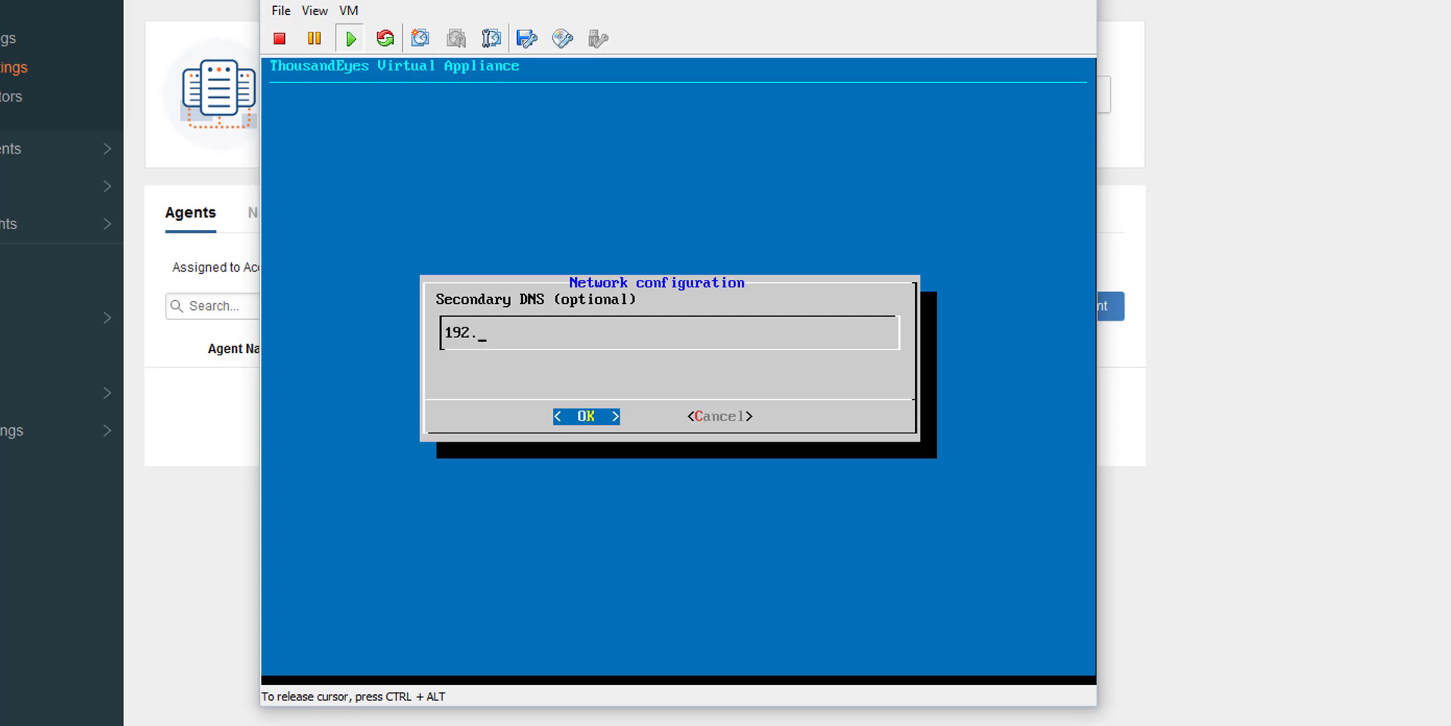
pyautogui.write('168.99.13')
pyautogui.press('Return')
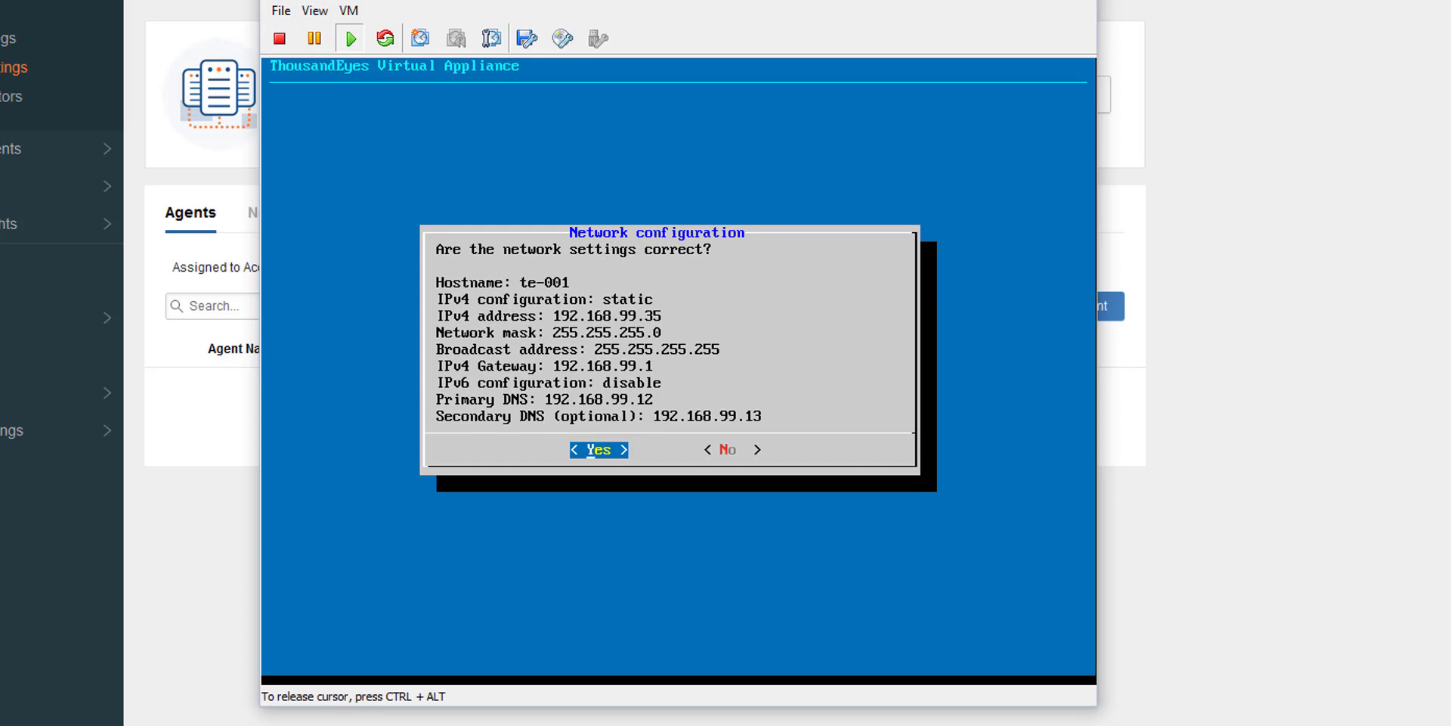
# Confirm the network settings summary with Yes to apply them.
pyautogui.press('Return')
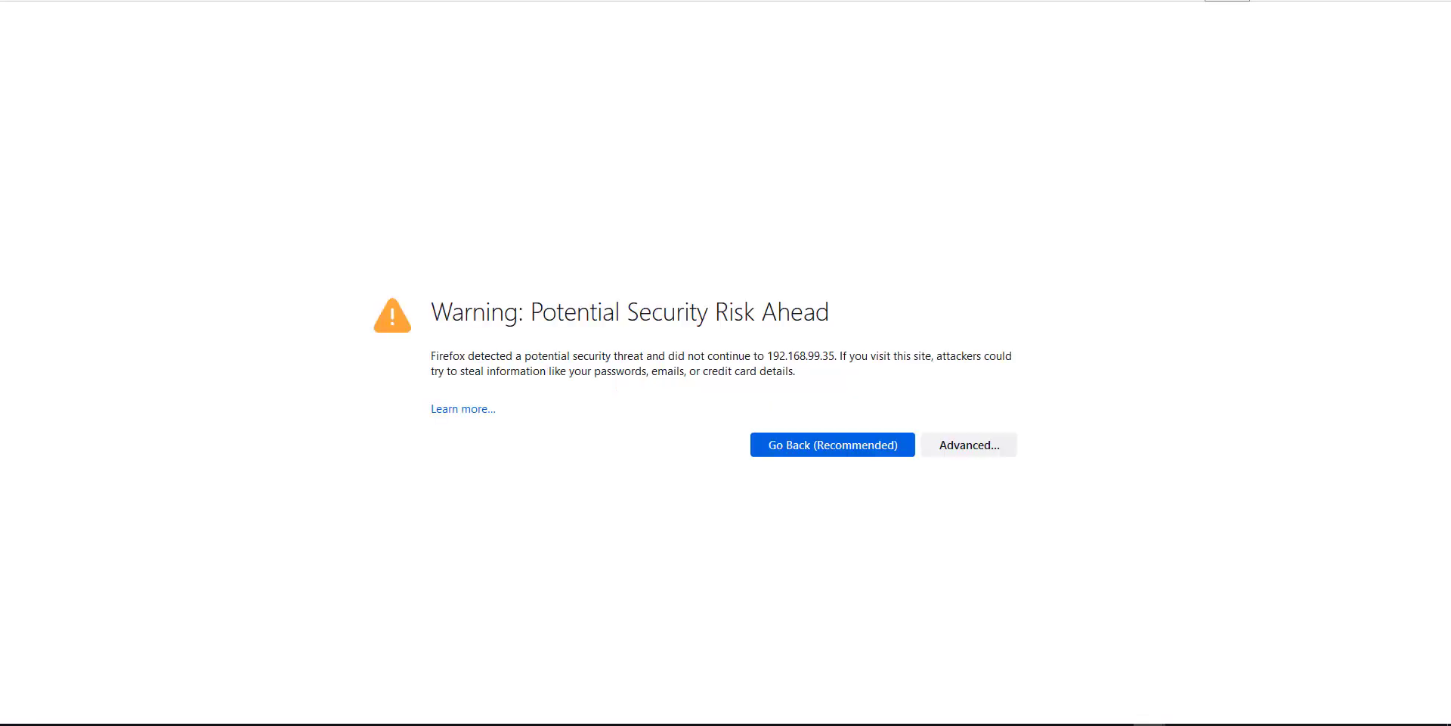
# Accept the self-signed certificate risk to load the appliance login page at 192.168.99.35.
pyautogui.click(982, 447)
pyautogui.scroll(-1, 782, 605)
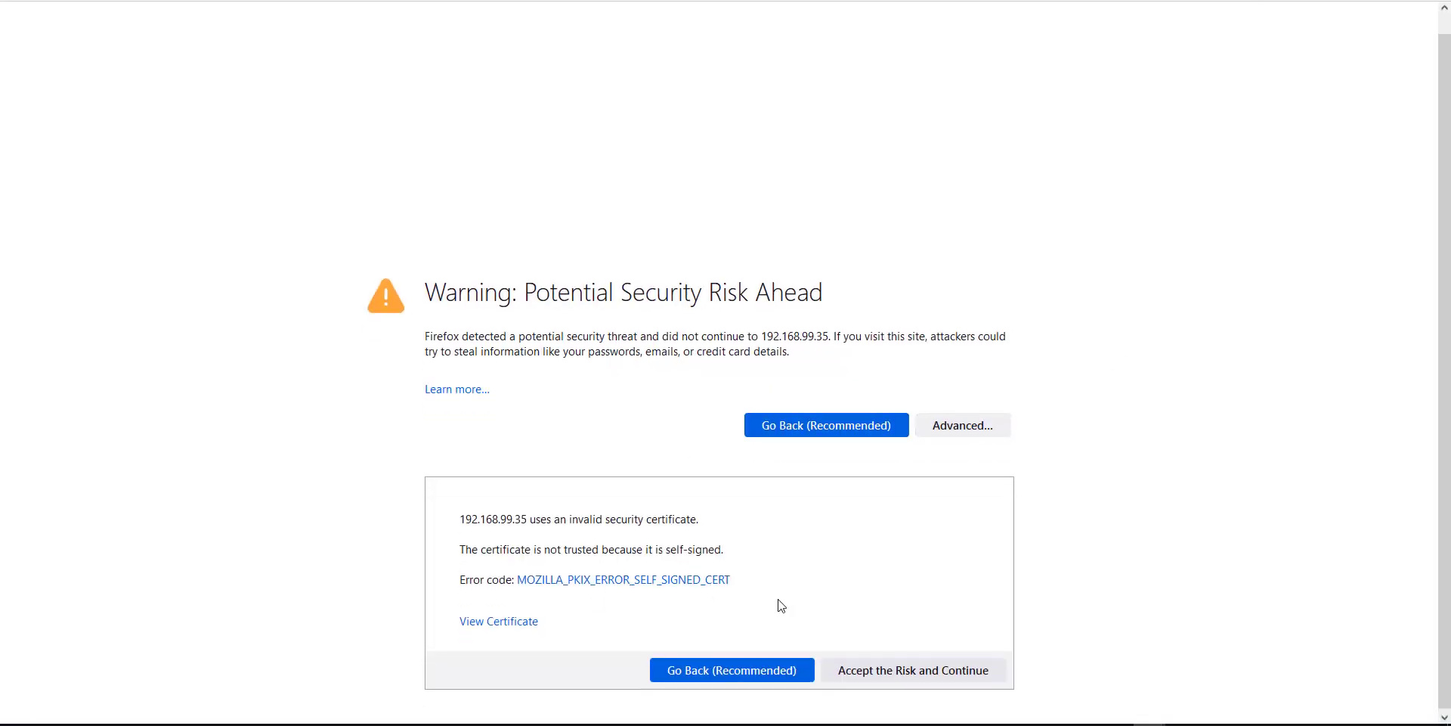
pyautogui.click(914, 670)
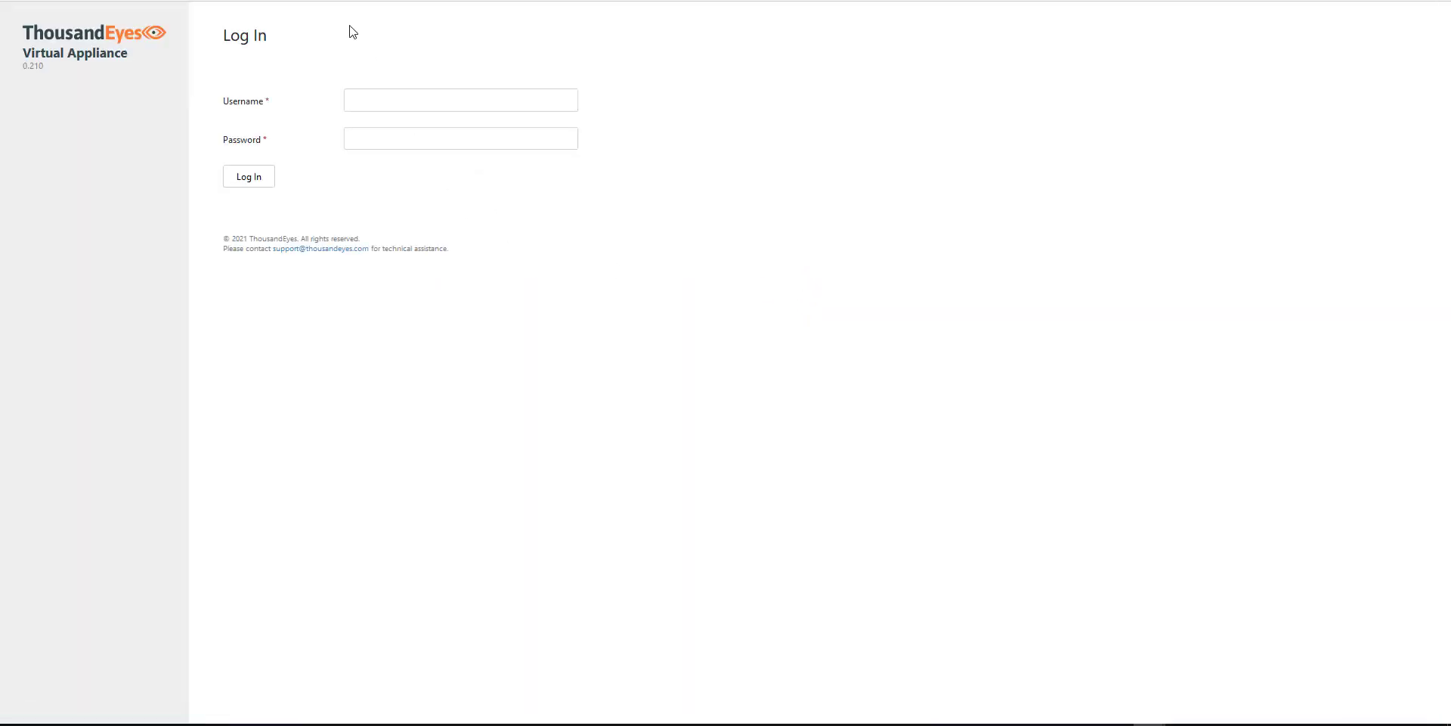
# Log in to the appliance web UI as admin with the console's default password, not saving it.
pyautogui.click(410, 105)
pyautogui.write('admin')
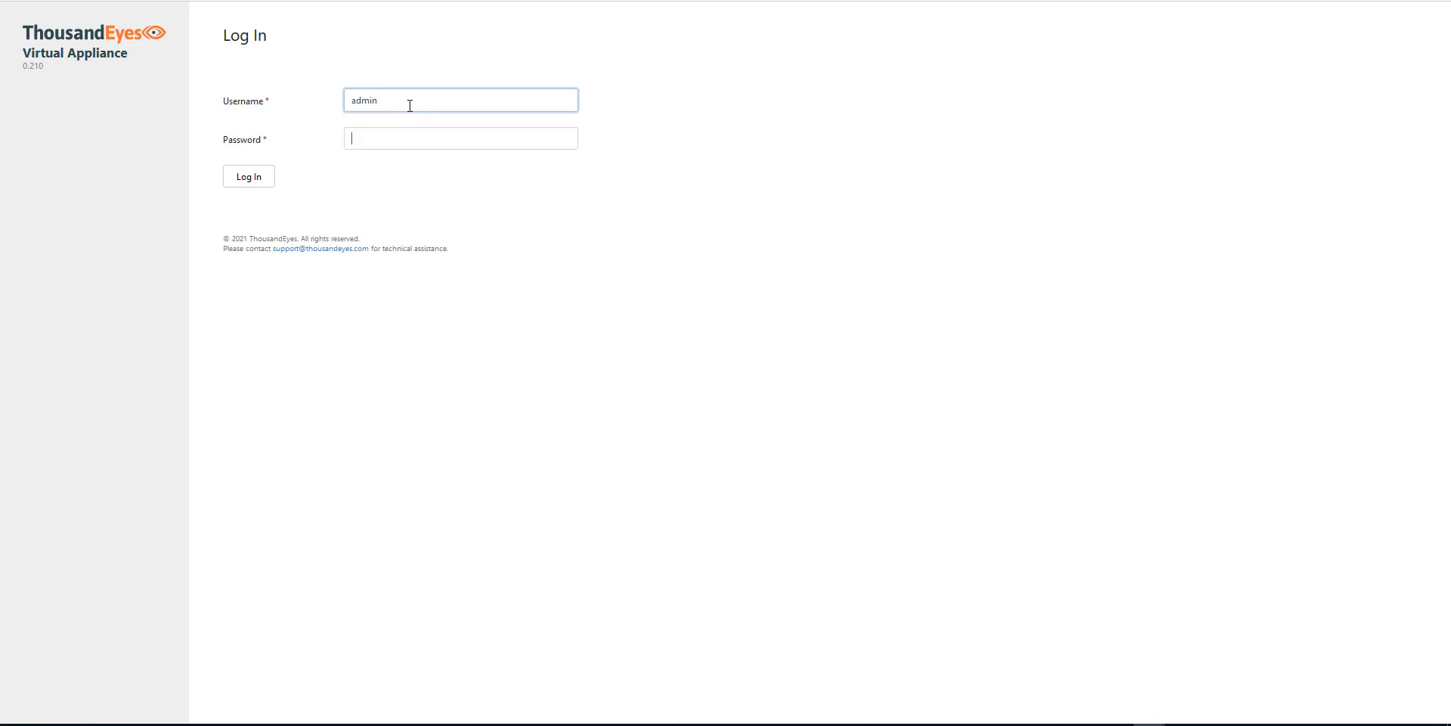
pyautogui.press('Tab')
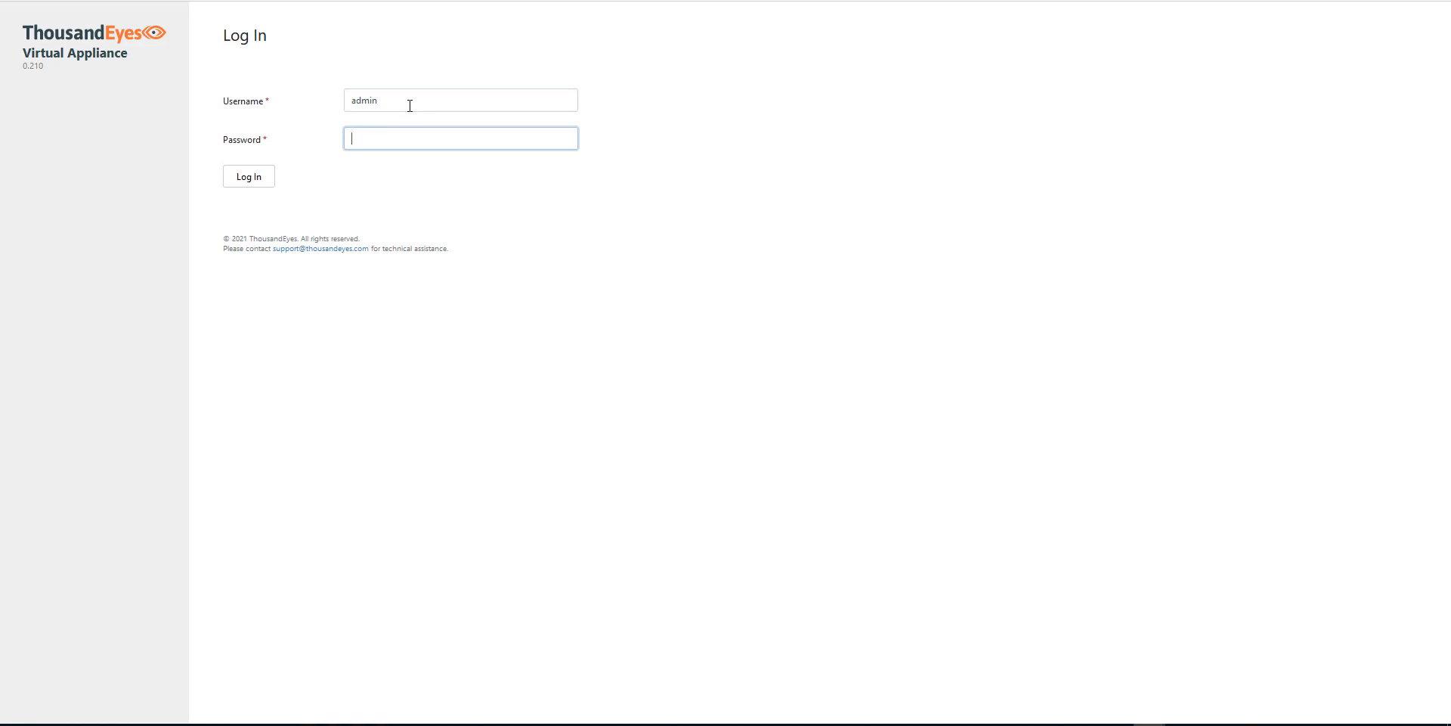
pyautogui.hotkey('alt', 'Tab')
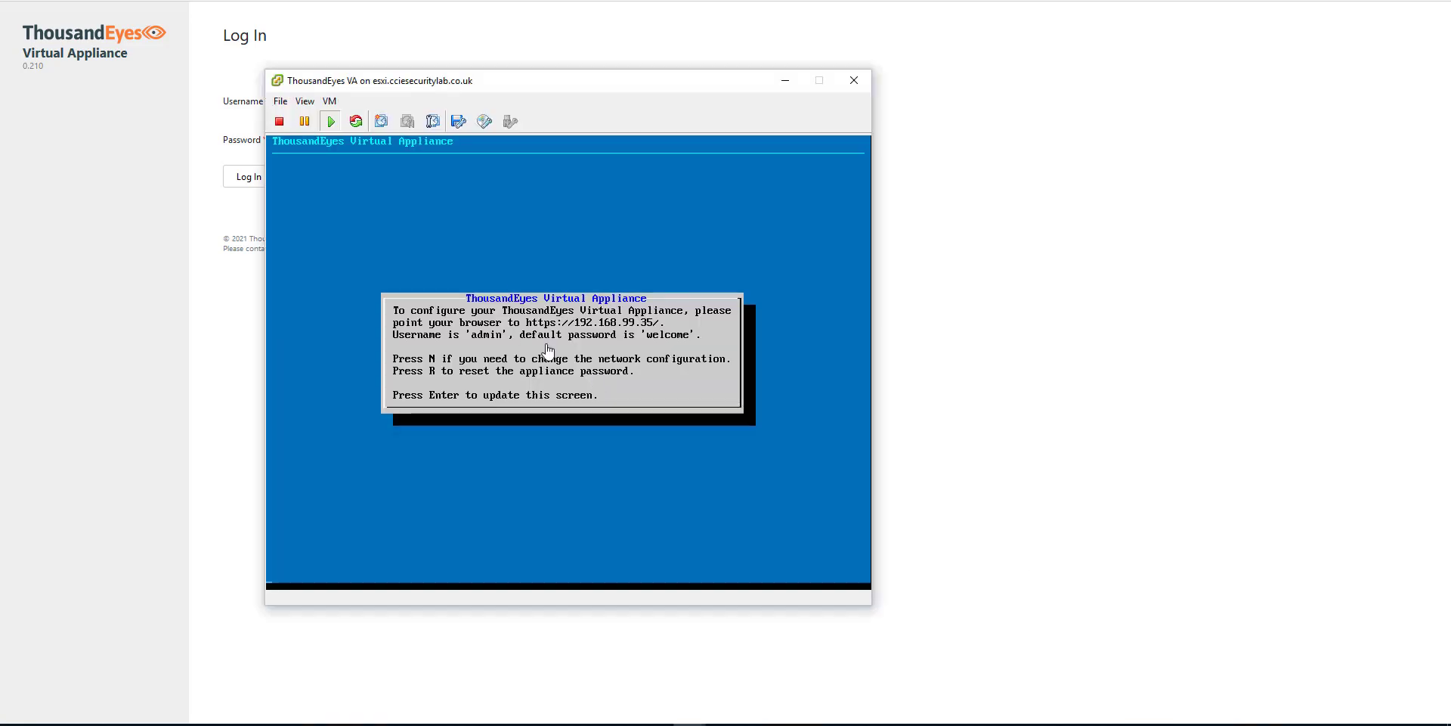
pyautogui.click(683, 35)
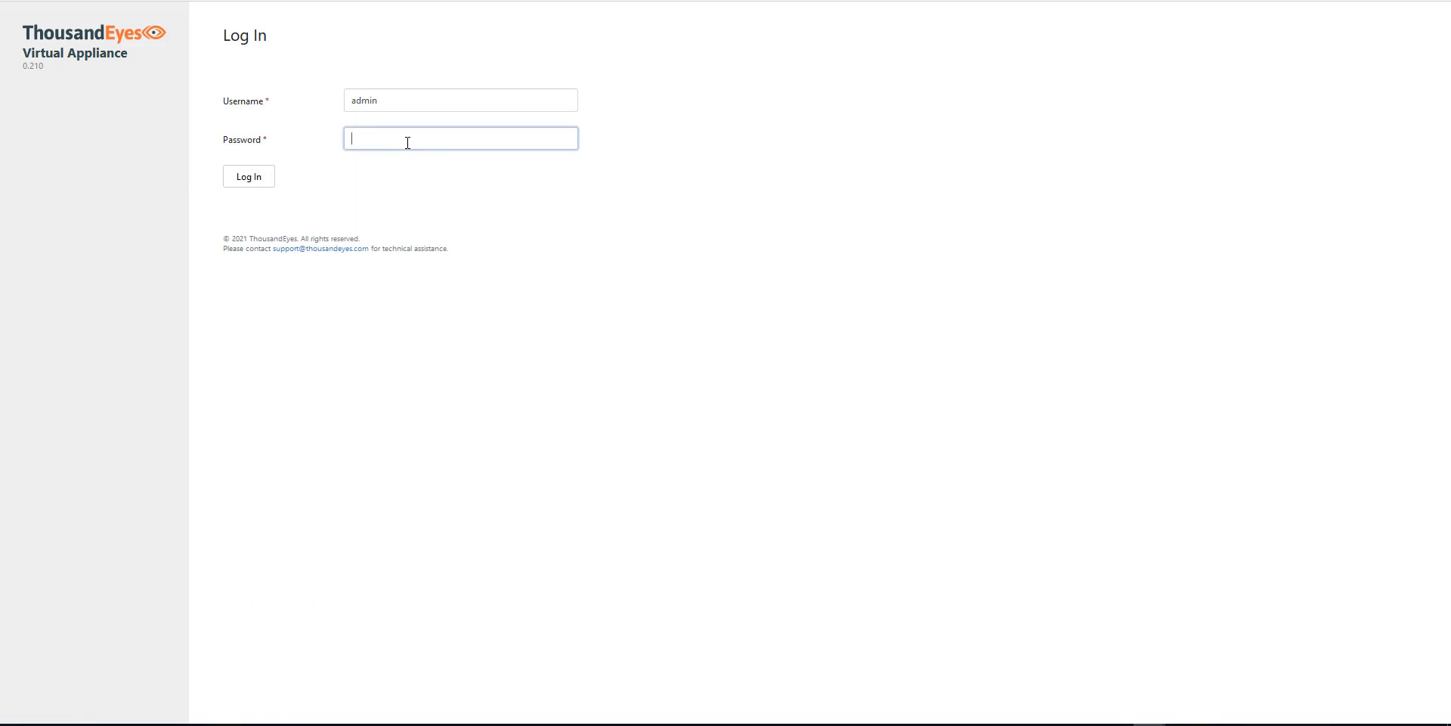
pyautogui.write('welcome')
pyautogui.click(251, 176)
pyautogui.click(437, 180)
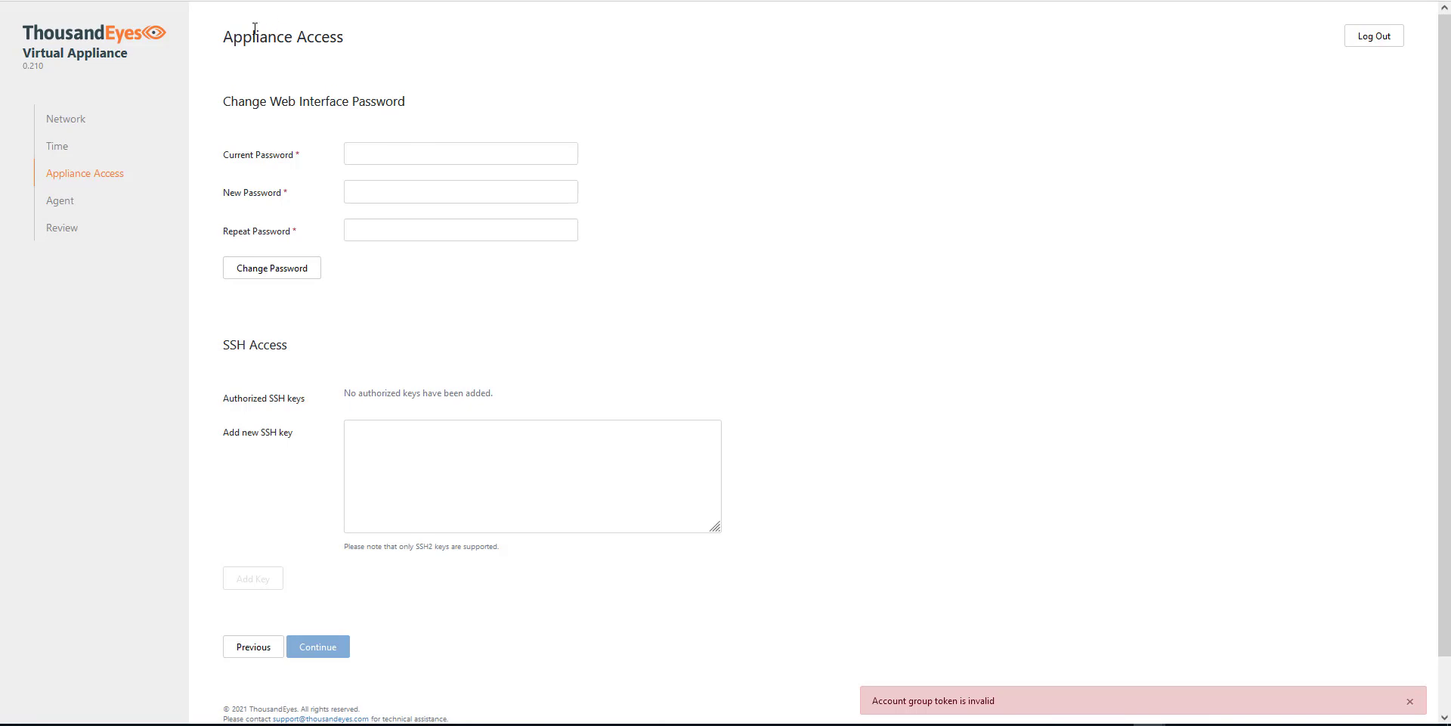
# Enter the current default password in the Current Password field.
pyautogui.click(449, 150)
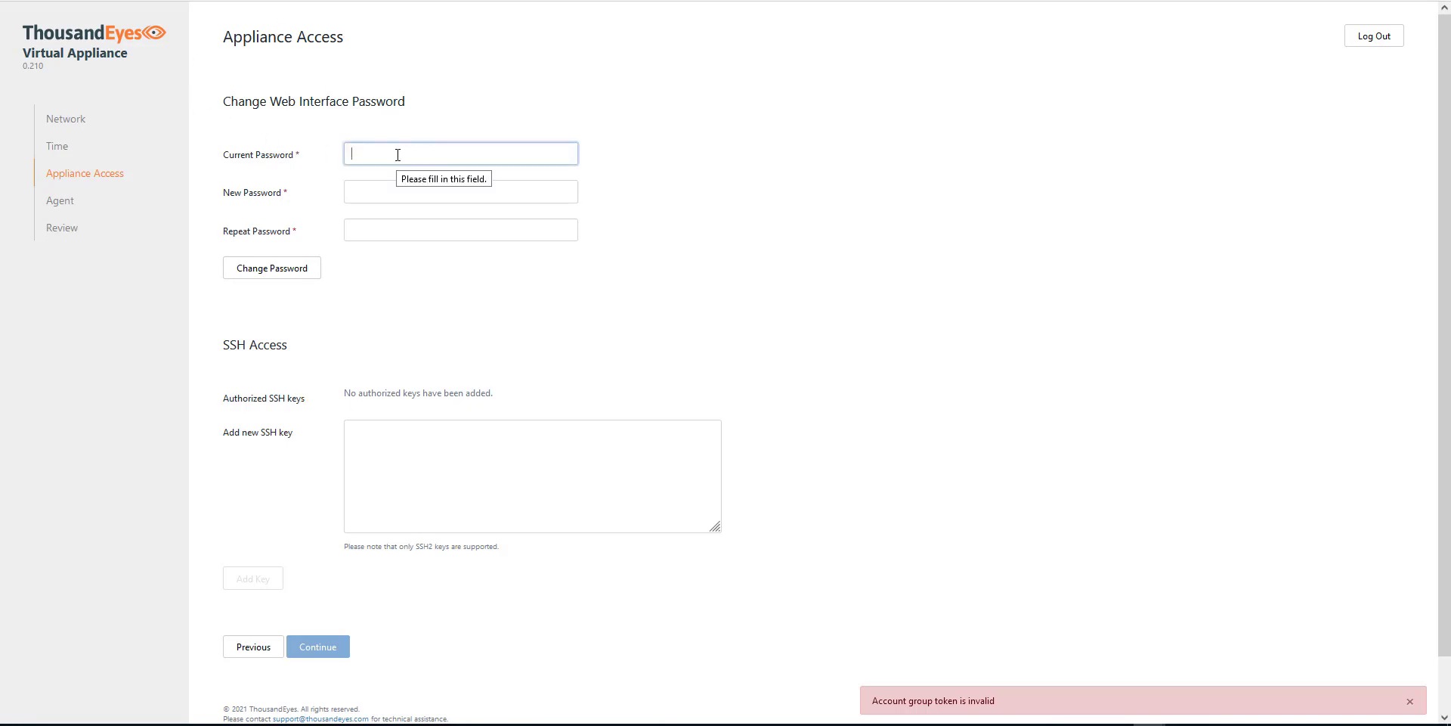
pyautogui.press('BackSpace')
pyautogui.press('BackSpace')
pyautogui.press('BackSpace')
pyautogui.press('BackSpace')
pyautogui.press('BackSpace')
pyautogui.press('BackSpace')
pyautogui.press('BackSpace')
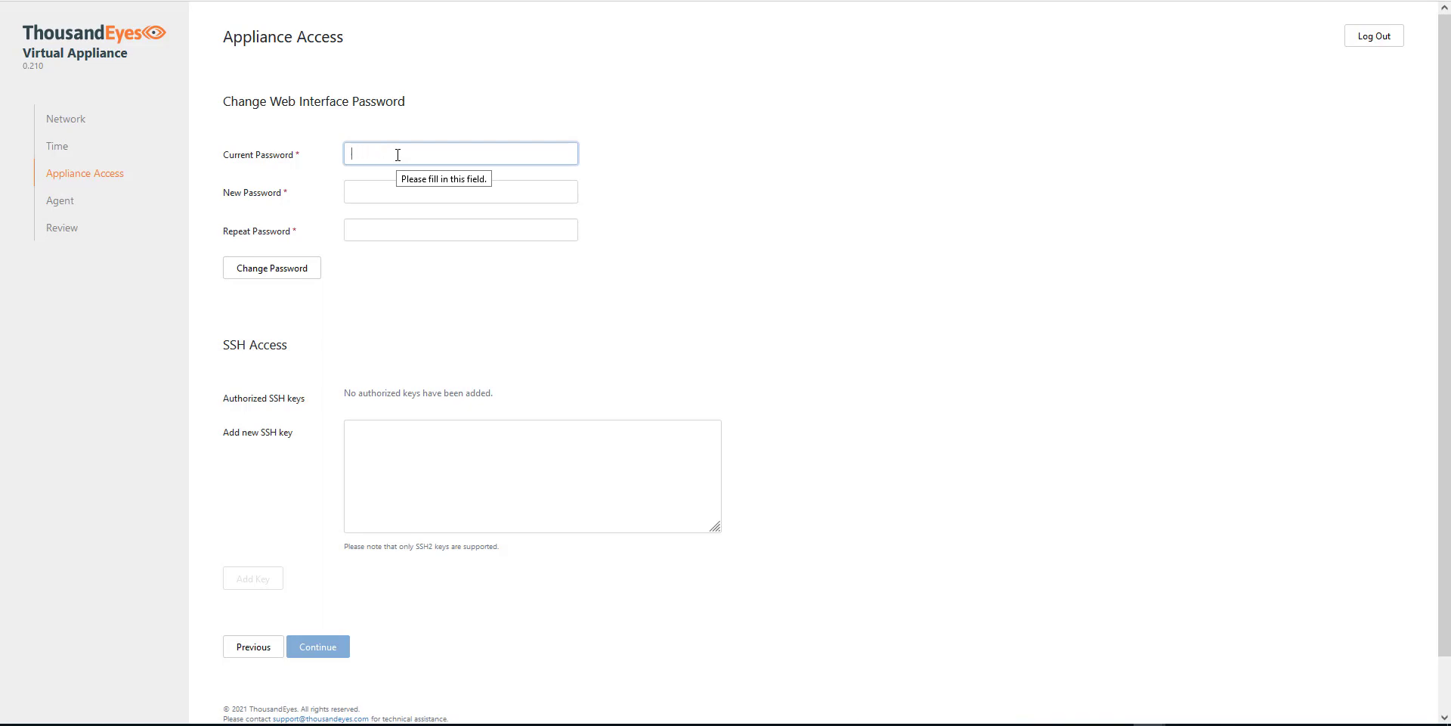
pyautogui.press('Tab')
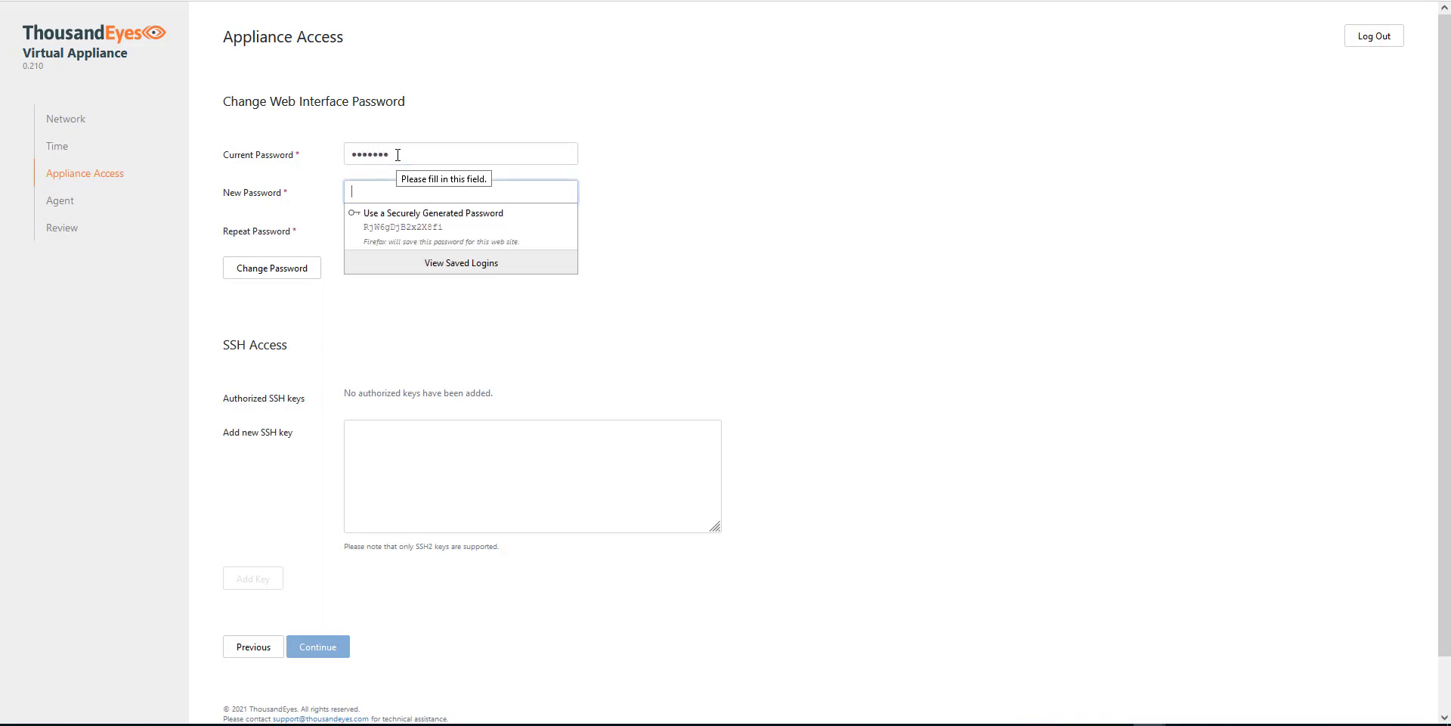
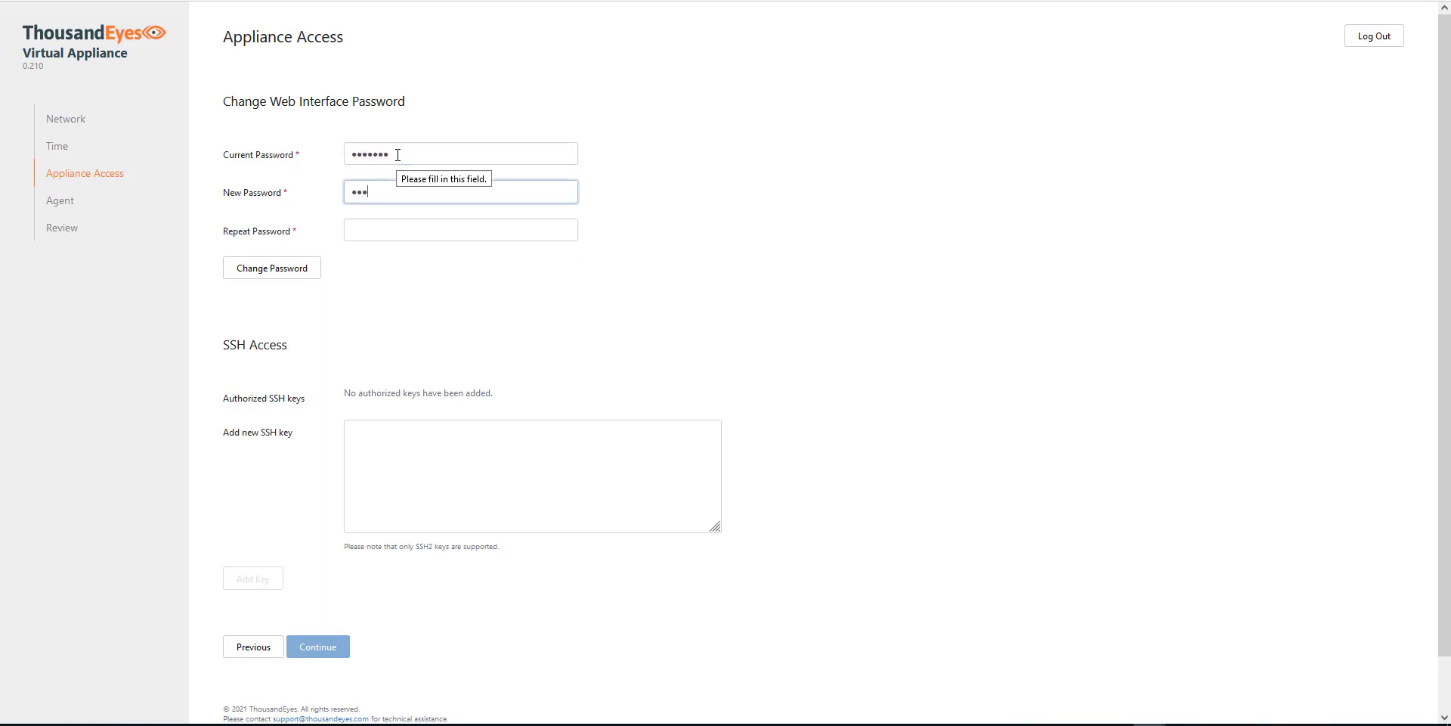
# Enter and repeat a new complex password, apply it, and decline the browser's save prompt.
pyautogui.press('BackSpace')
pyautogui.press('BackSpace')
pyautogui.press('BackSpace')
pyautogui.press('BackSpace')
pyautogui.press('Tab')
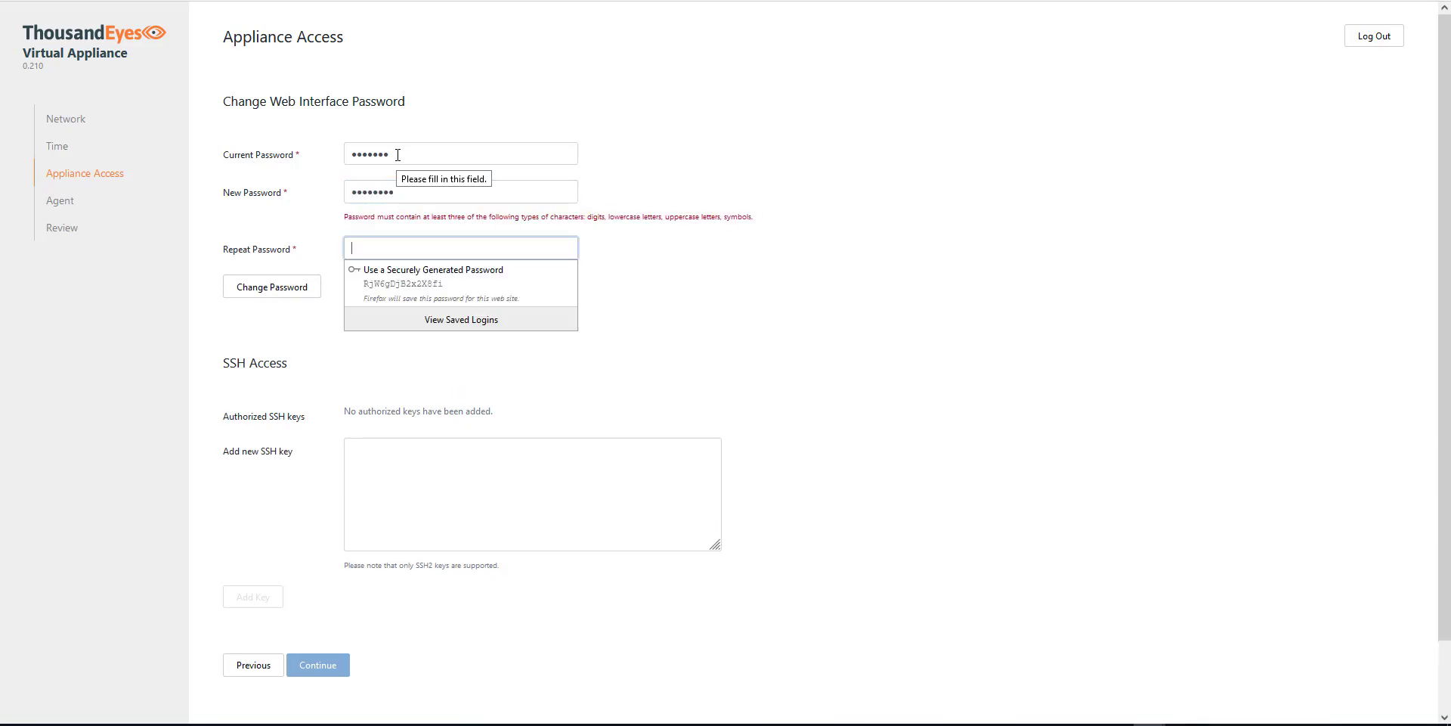
pyautogui.hotkey('shift', 'Tab')
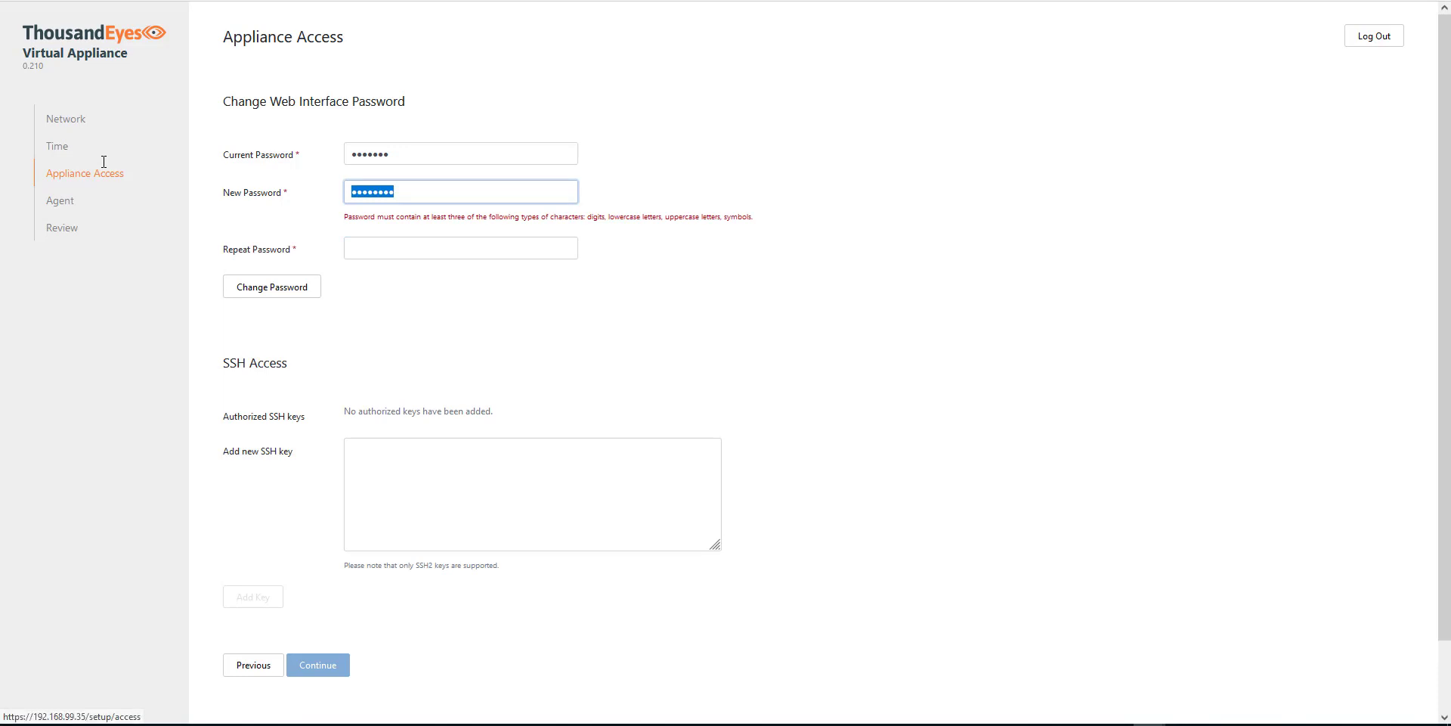
pyautogui.press('Tab')
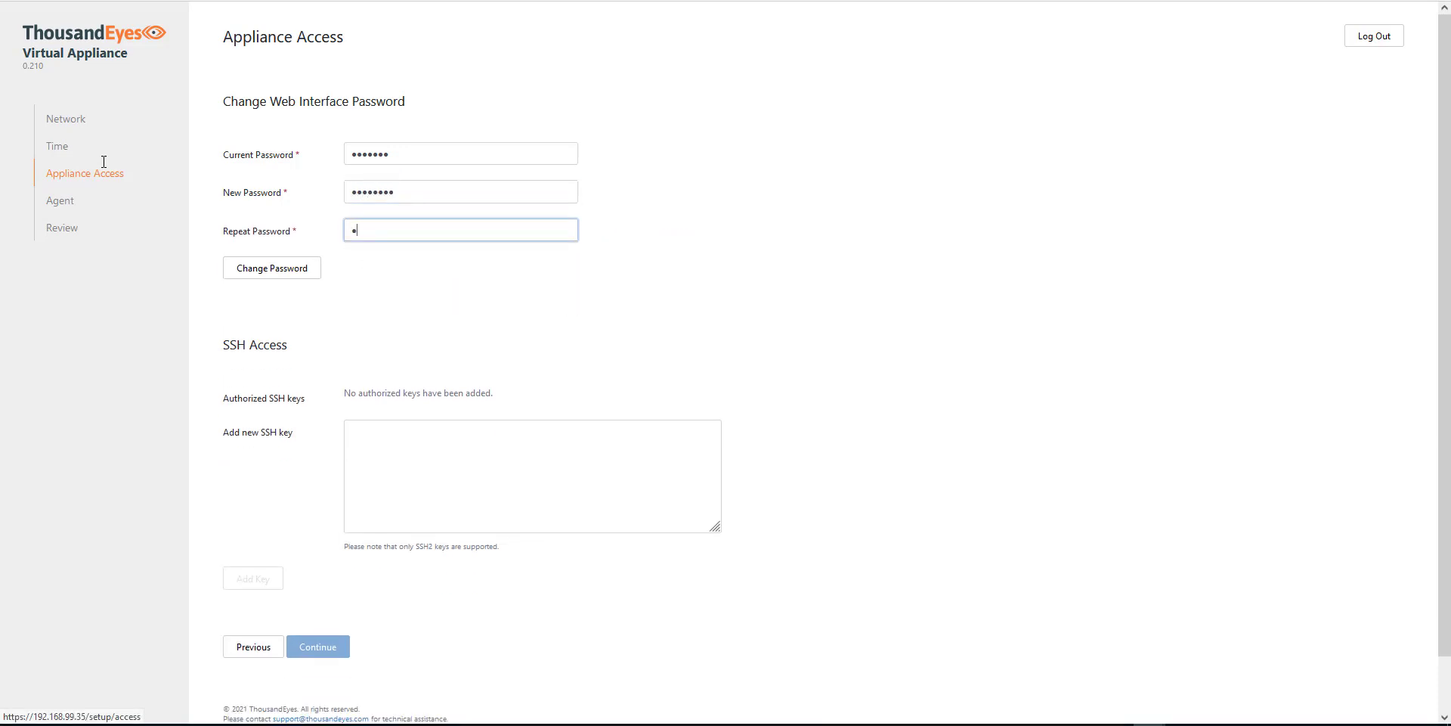
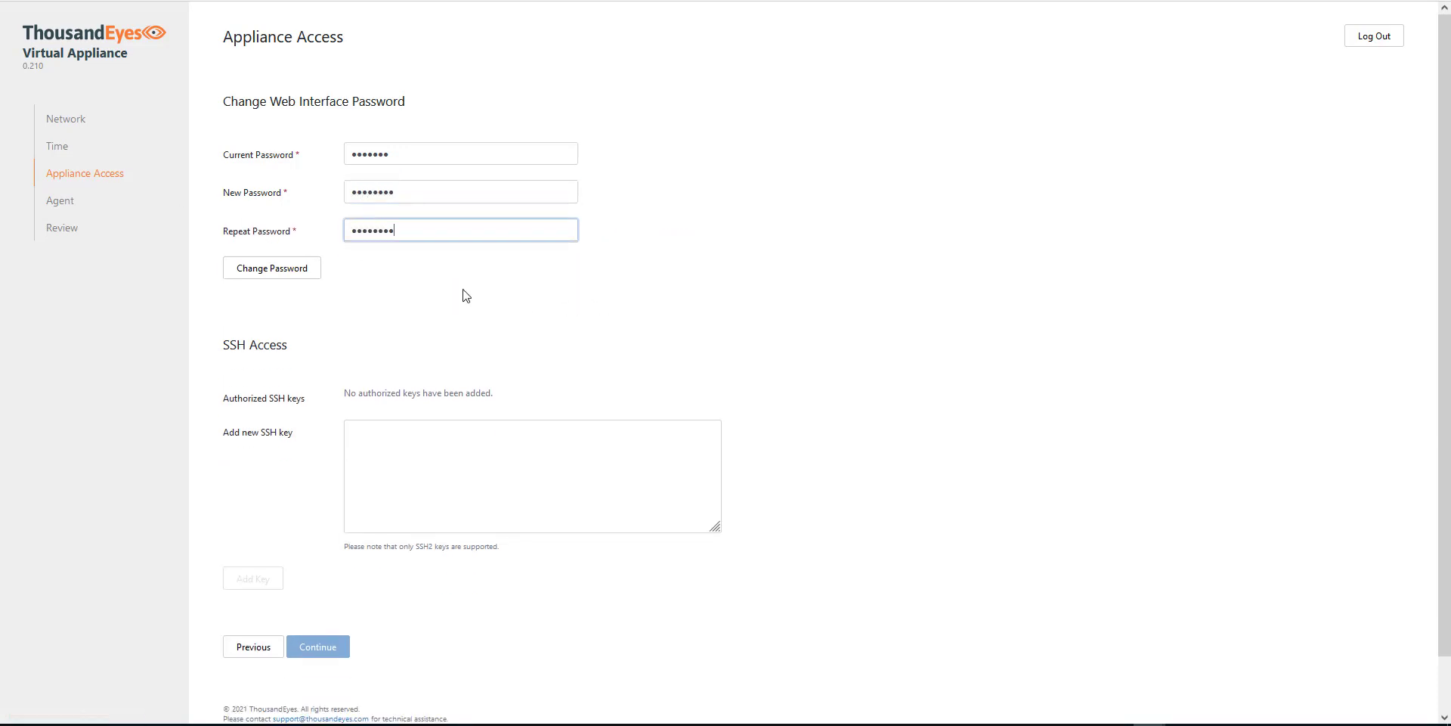
pyautogui.scroll(-1, 462, 294)
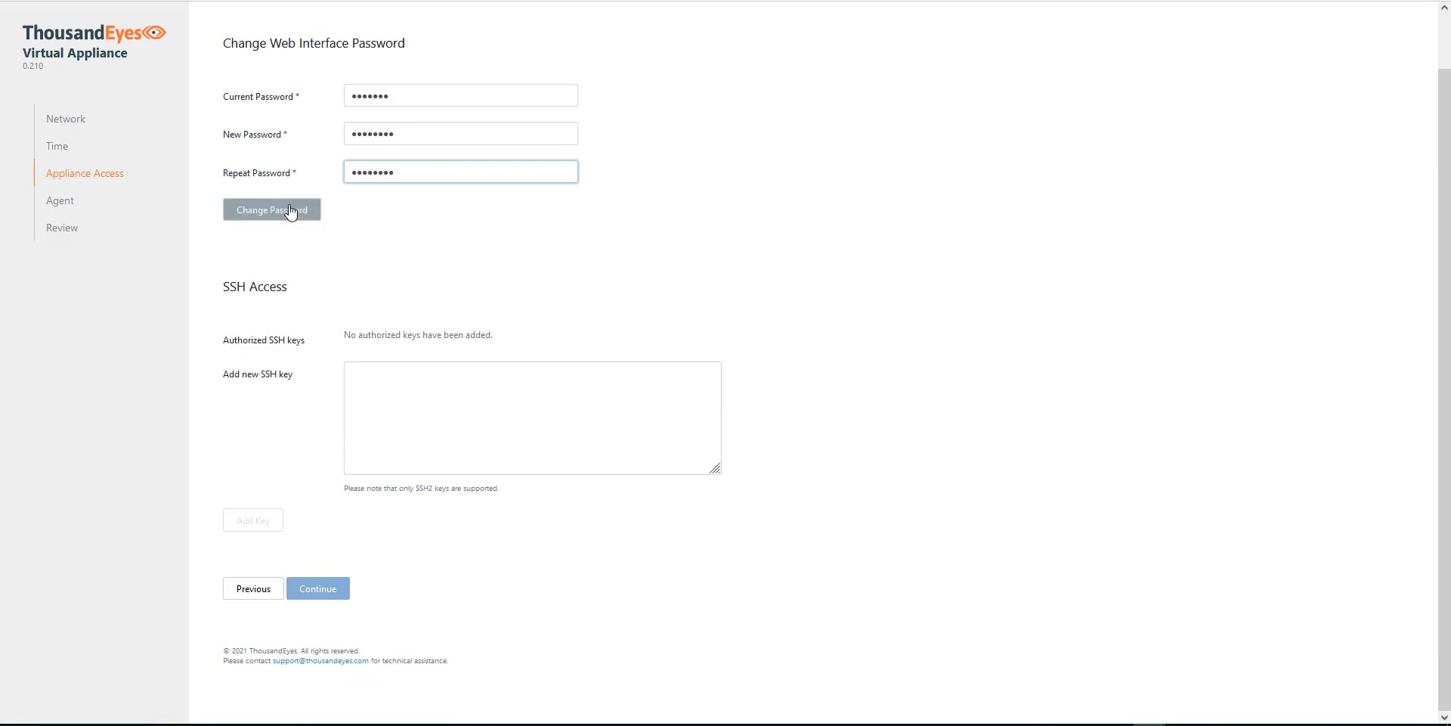
pyautogui.click(291, 210)
pyautogui.click(473, 178)
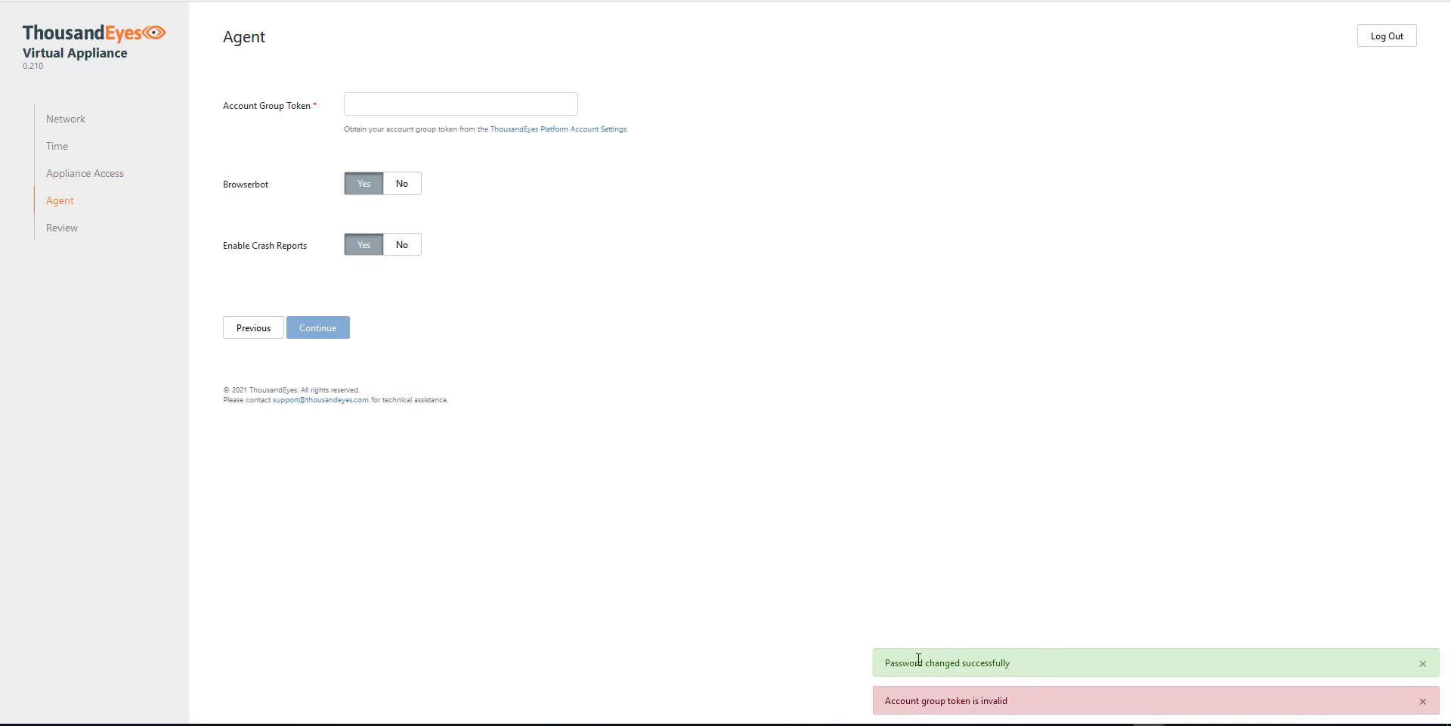
# Review the Network page: hostname te-001, static IPv4 192.168.99.35, DNS 192.168.99.12/13, and Web Proxy.
pyautogui.moveTo(919, 660); pyautogui.dragTo(1126, 667)
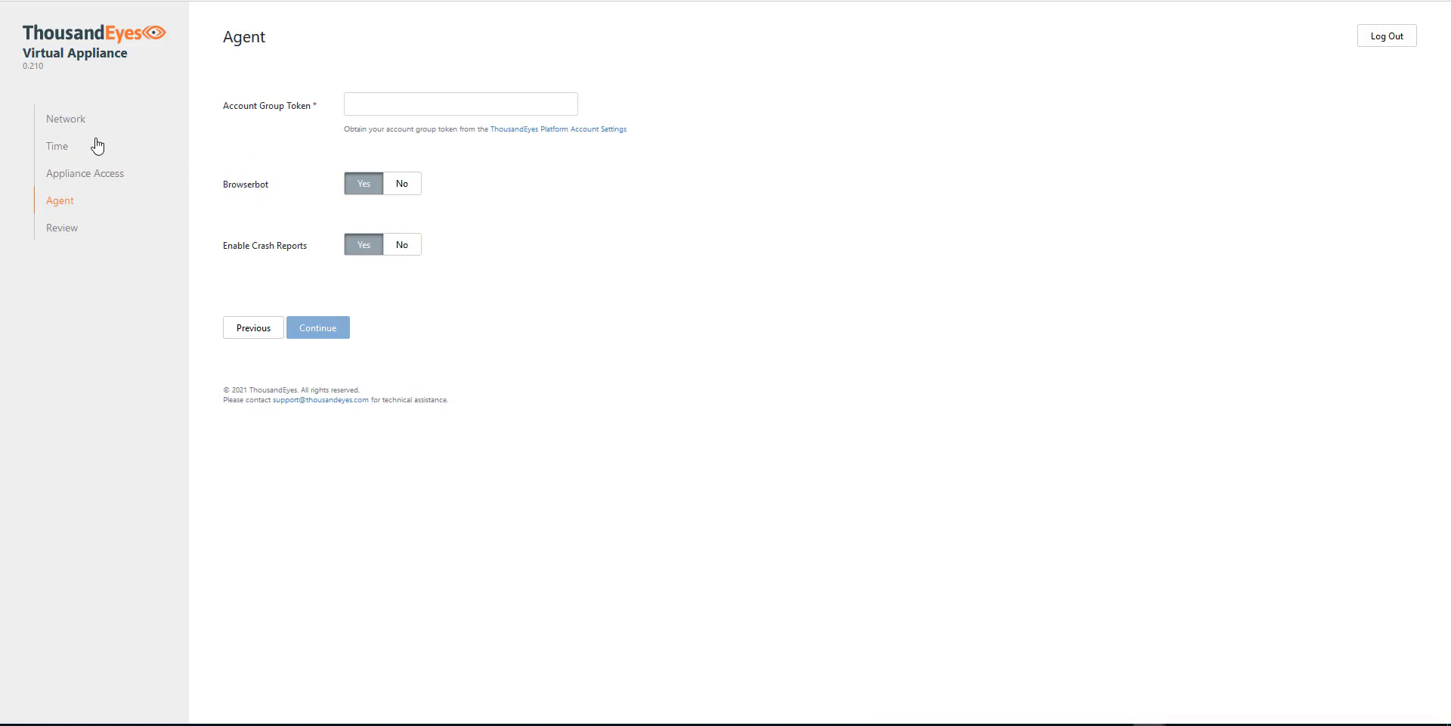
pyautogui.click(55, 122)
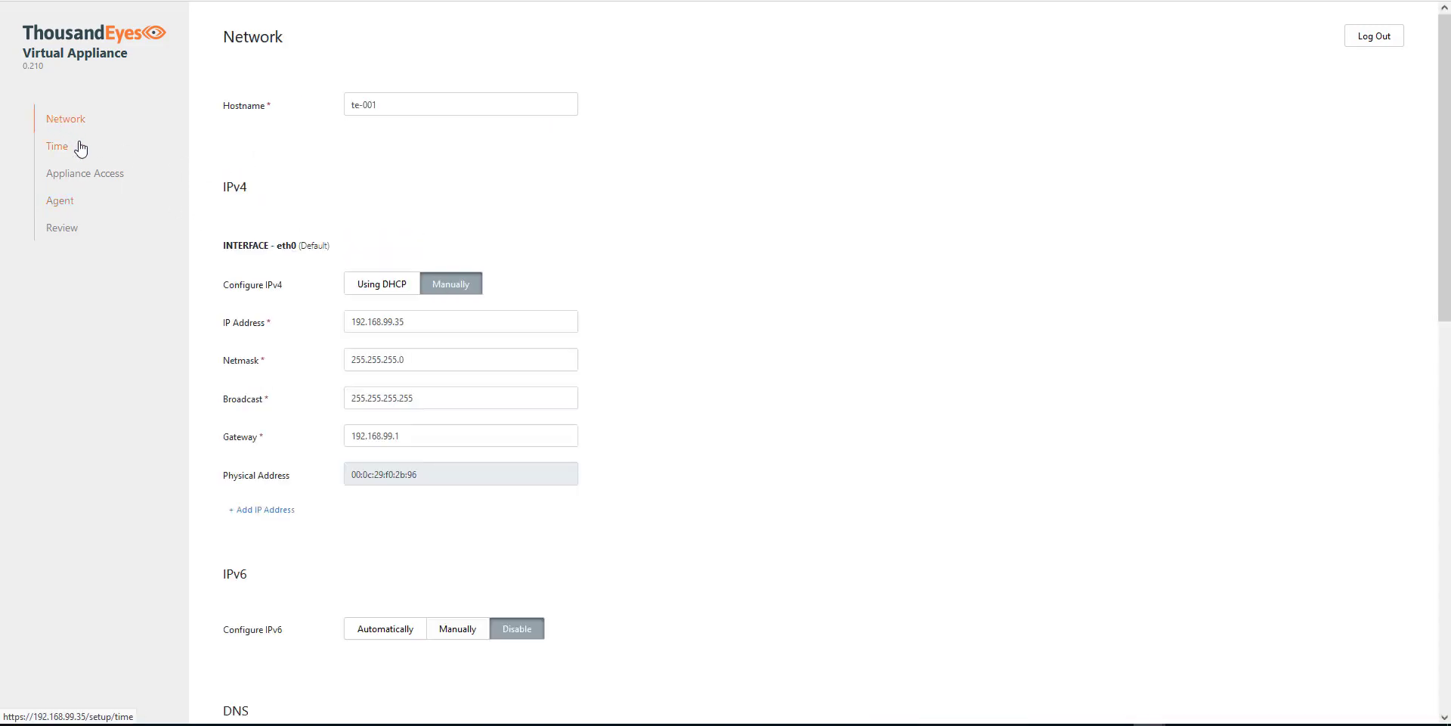
pyautogui.scroll(-1, 516, 138)
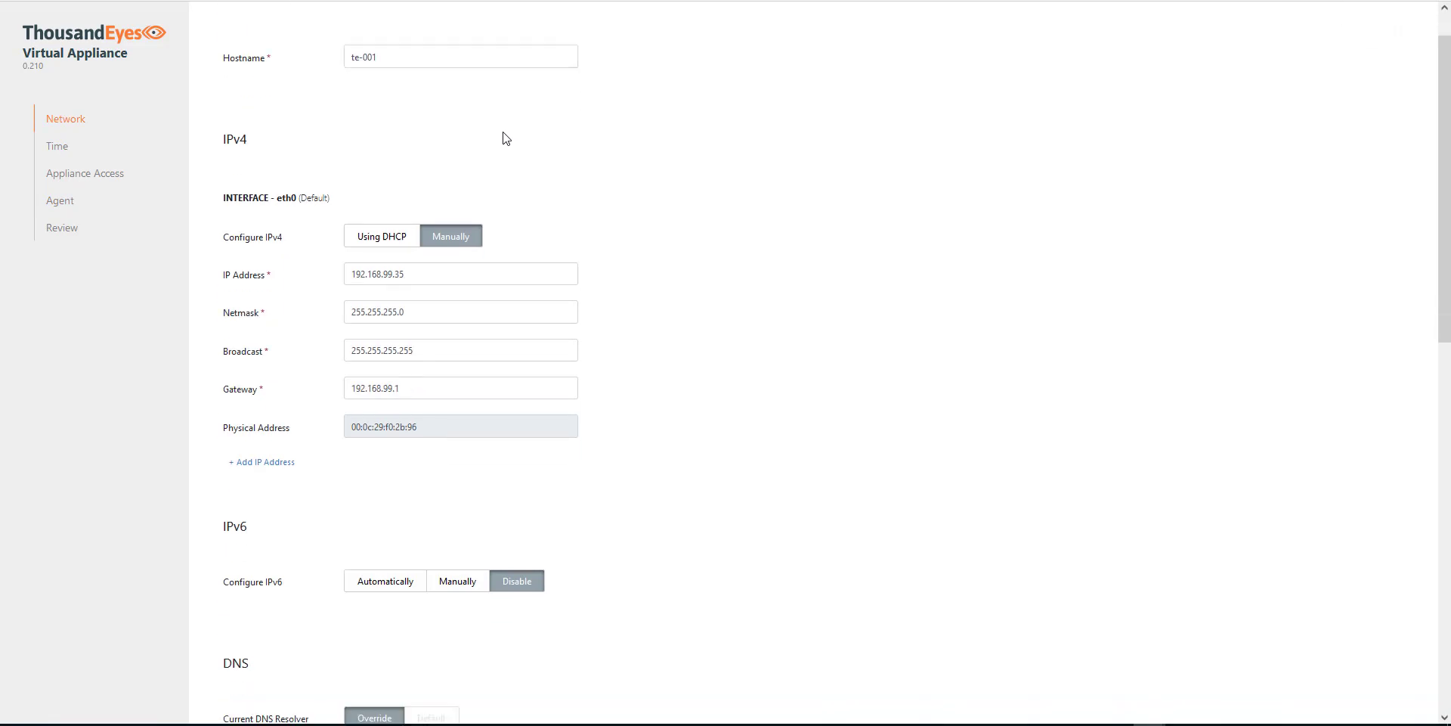
pyautogui.scroll(1, 516, 137)
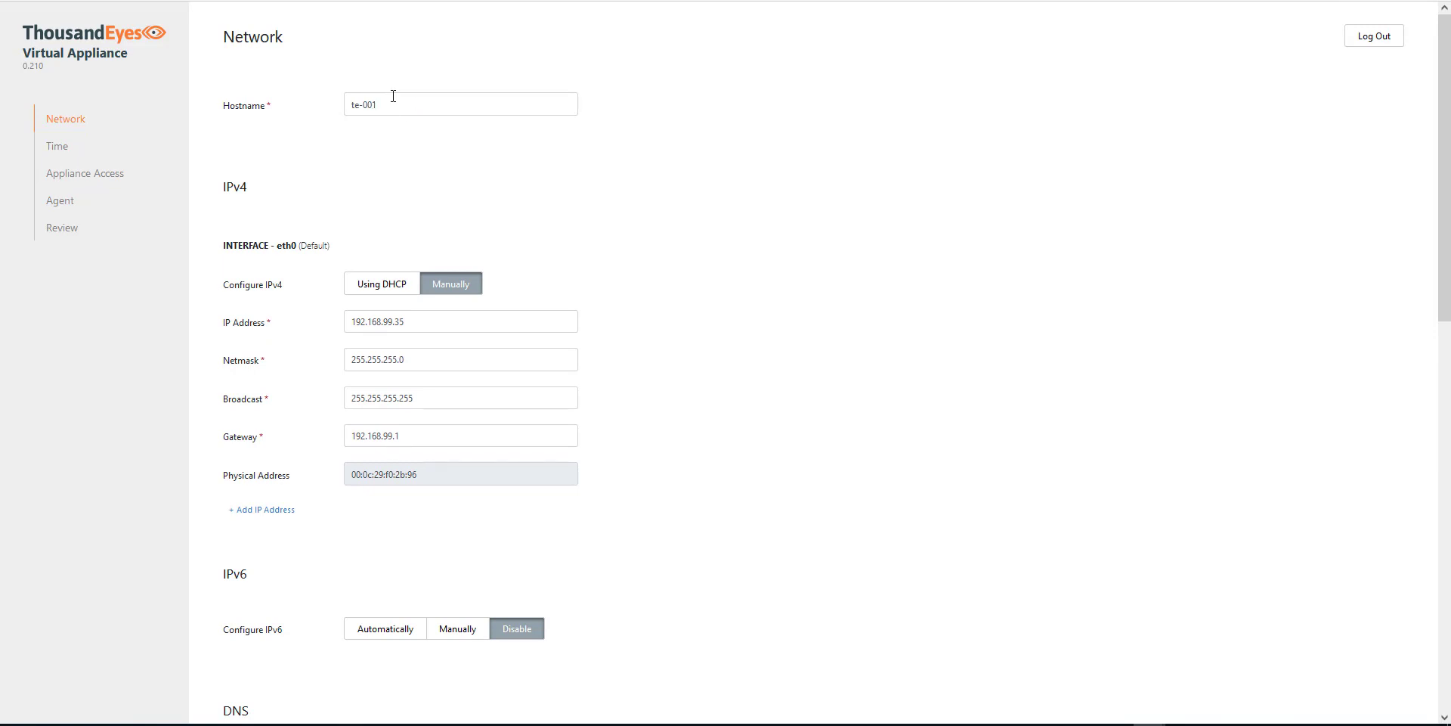
pyautogui.scroll(-1, 544, 203)
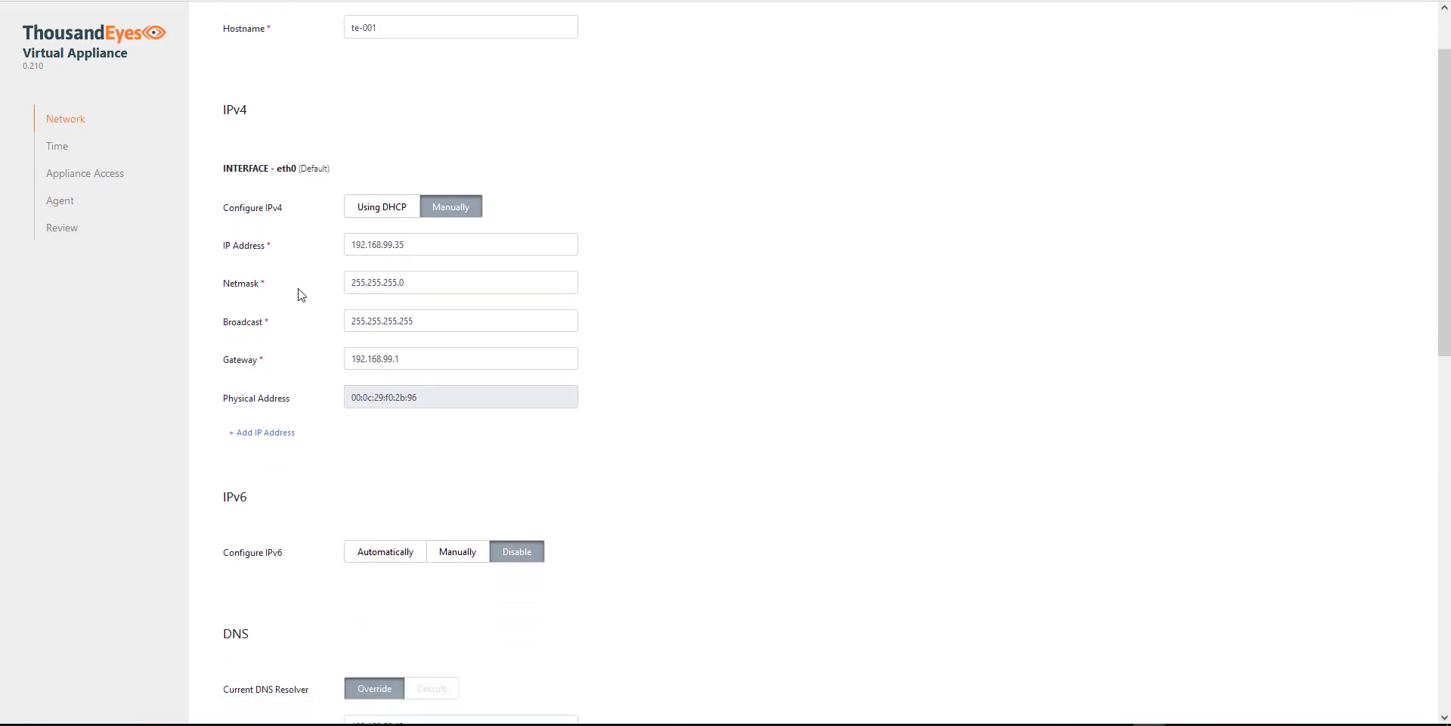
pyautogui.scroll(-1, 380, 243)
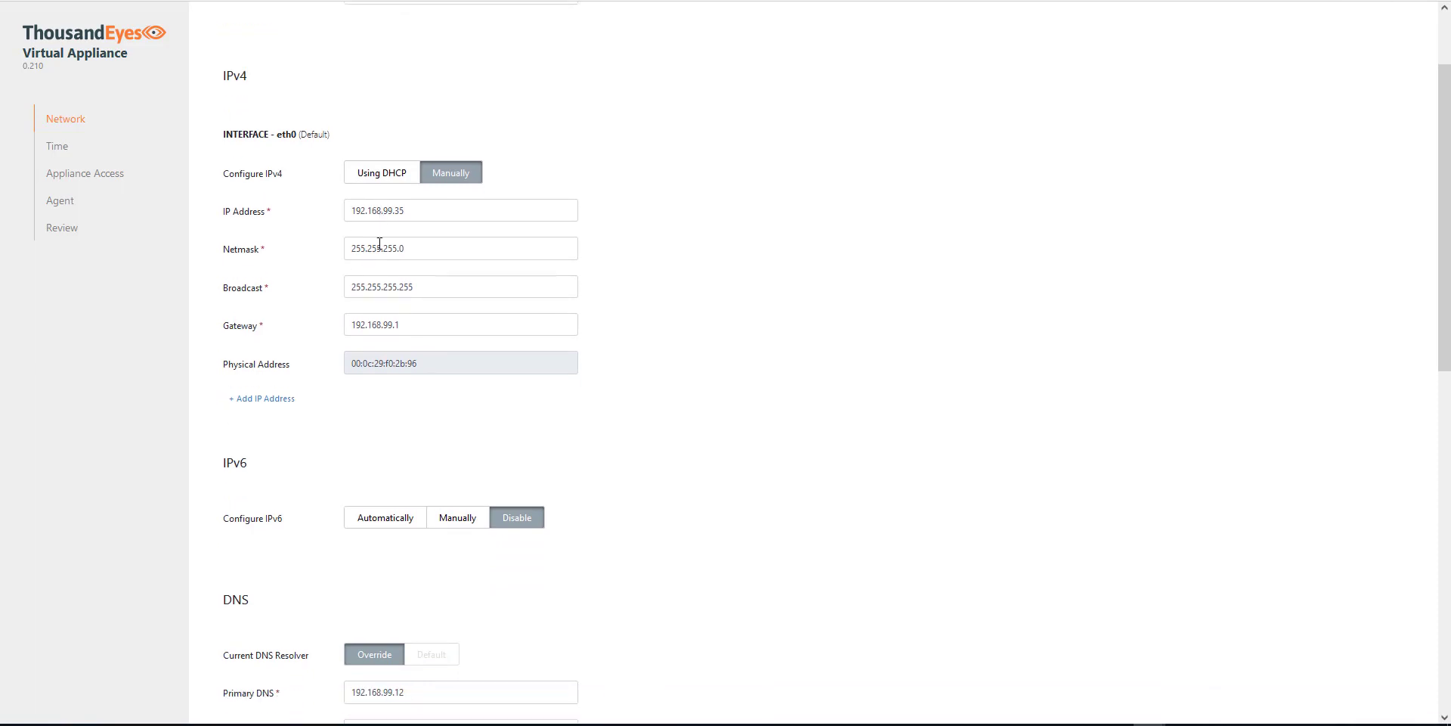
pyautogui.scroll(-1, 379, 243)
pyautogui.scroll(2, 337, 276)
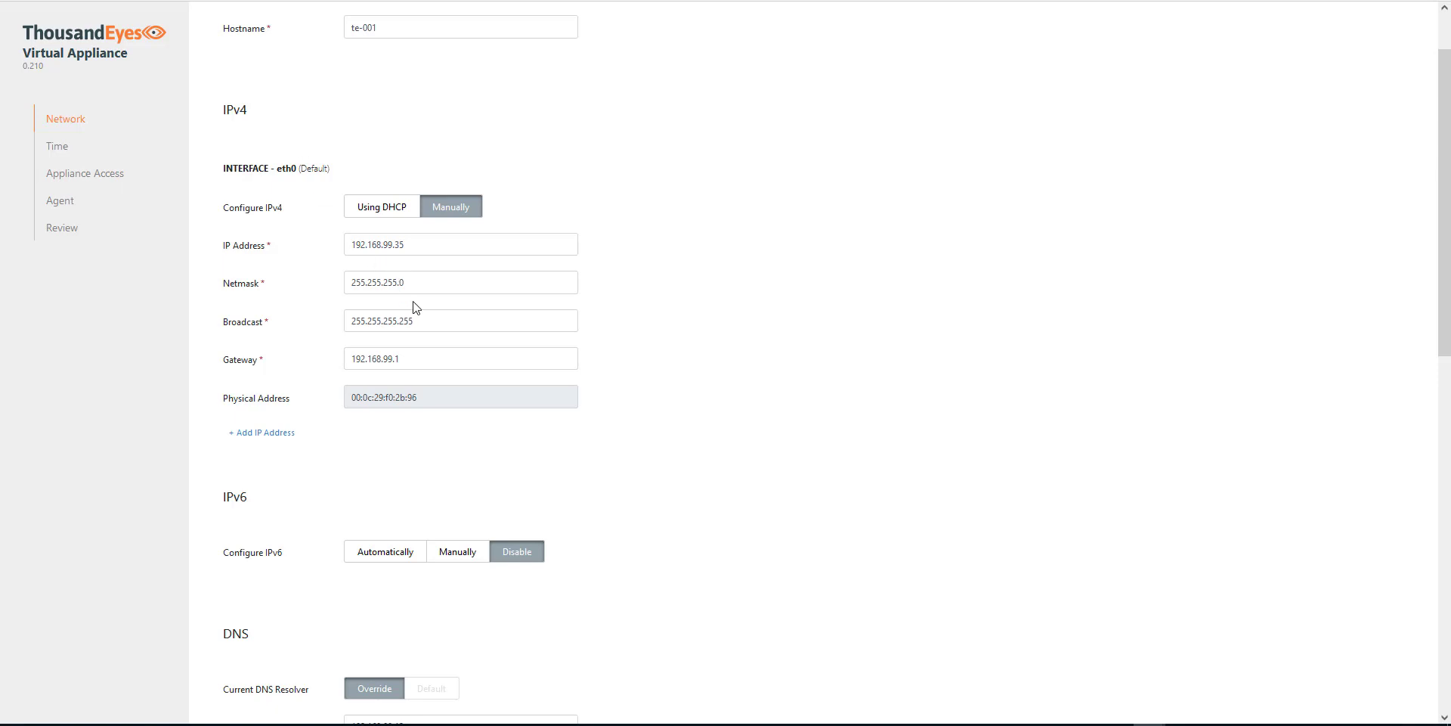
pyautogui.scroll(-3, 441, 199)
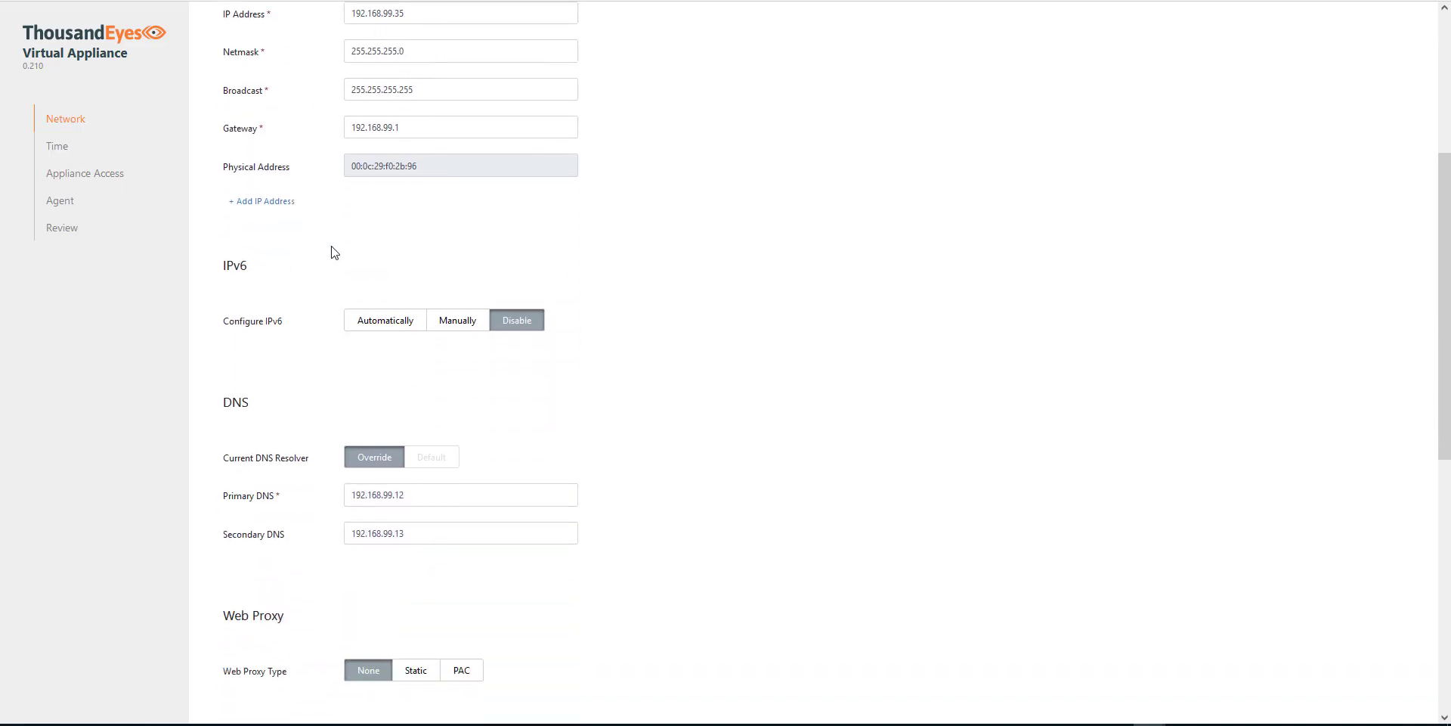
pyautogui.scroll(-4, 334, 252)
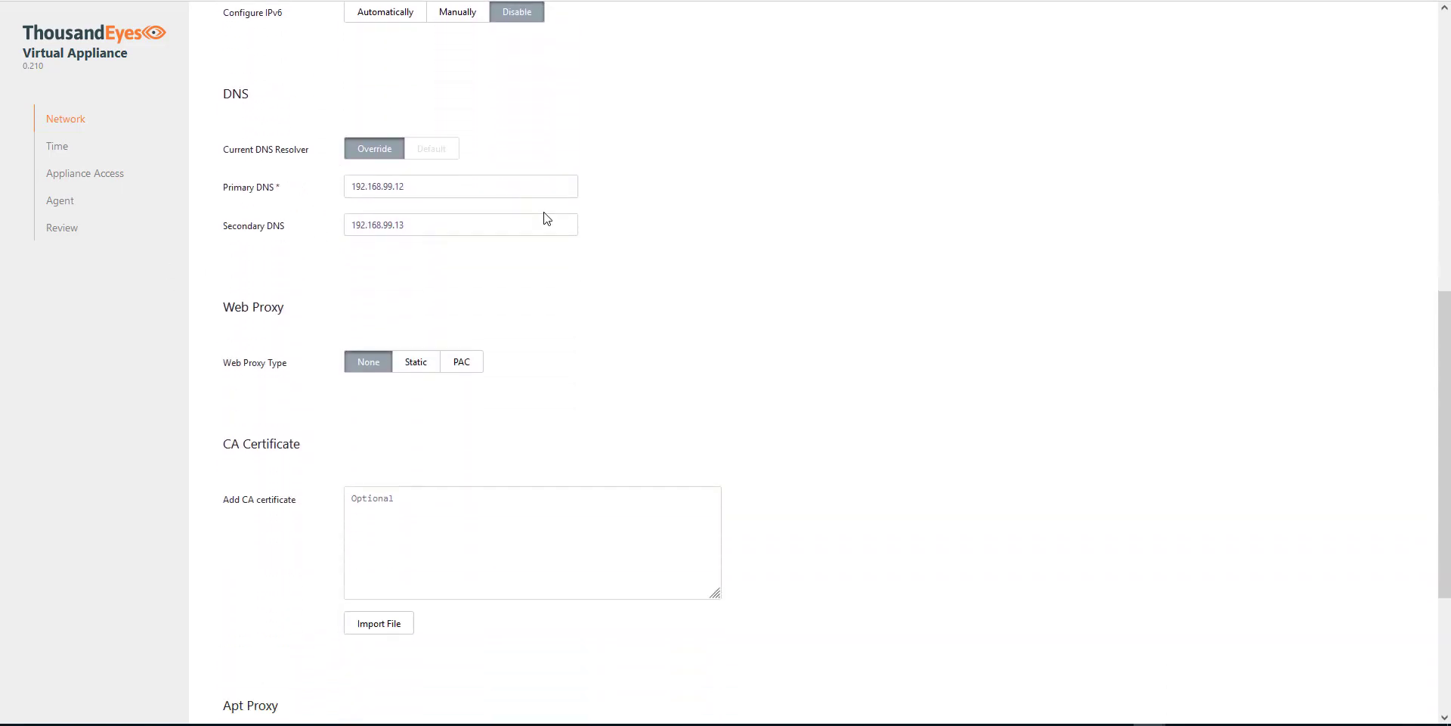
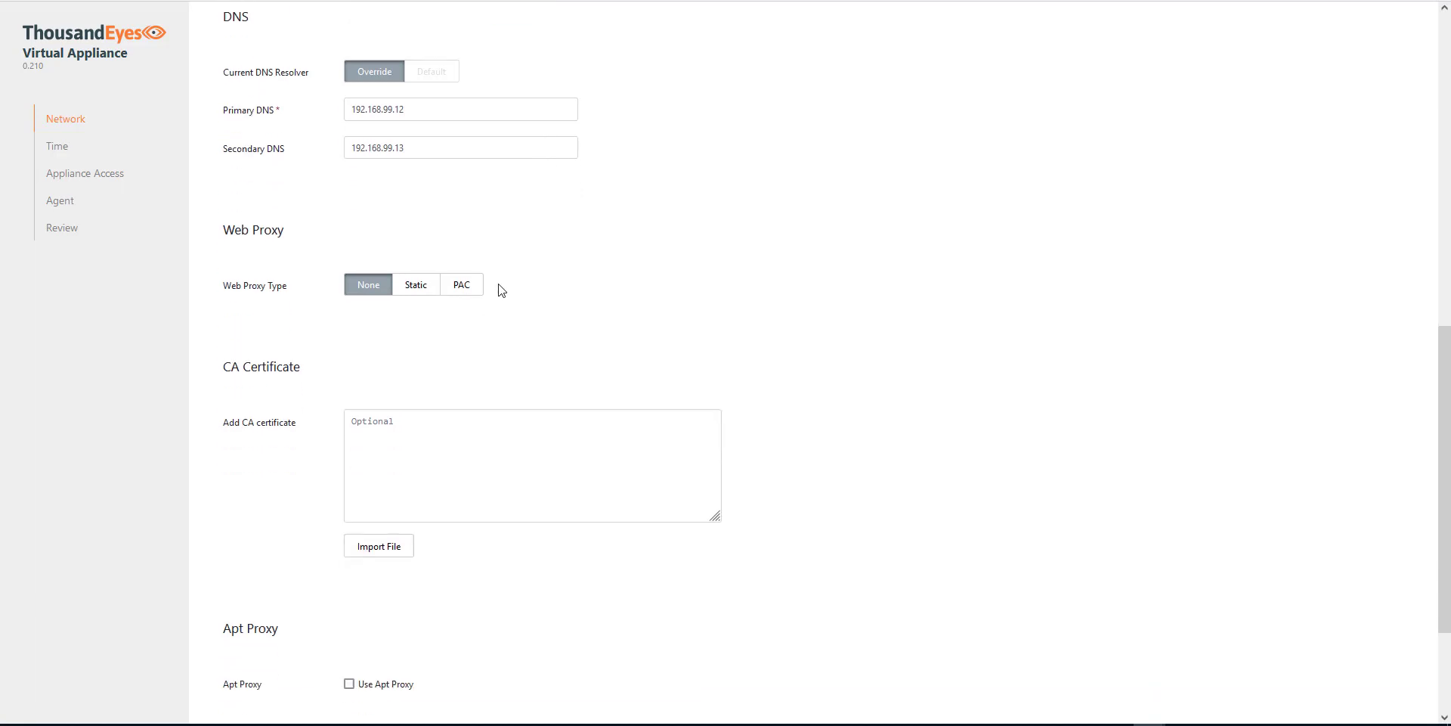
# Confirm the Network page uses DNS override 192.168.99.12/192.168.99.13, no web proxy and IPv6 disabled, then advance to Time.
pyautogui.scroll(-2, 499, 288)
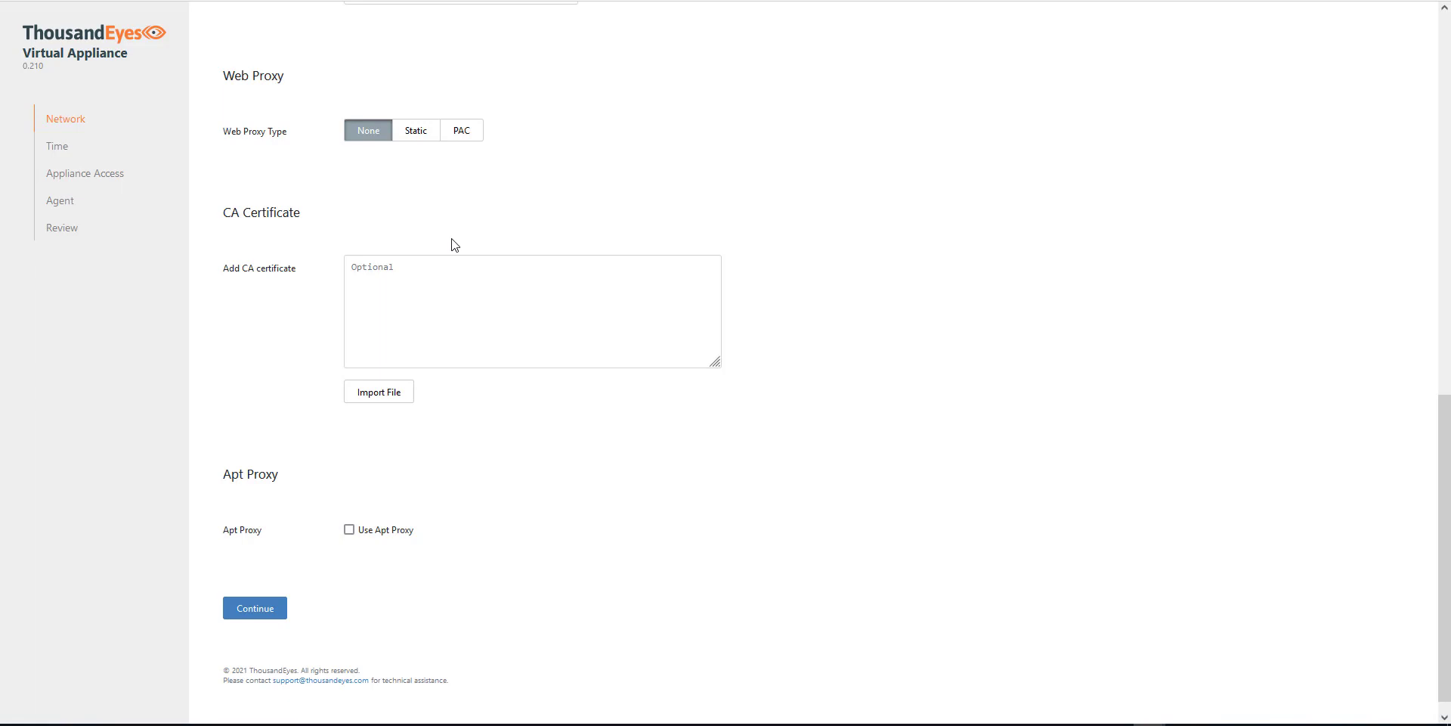
pyautogui.scroll(-1, 600, 393)
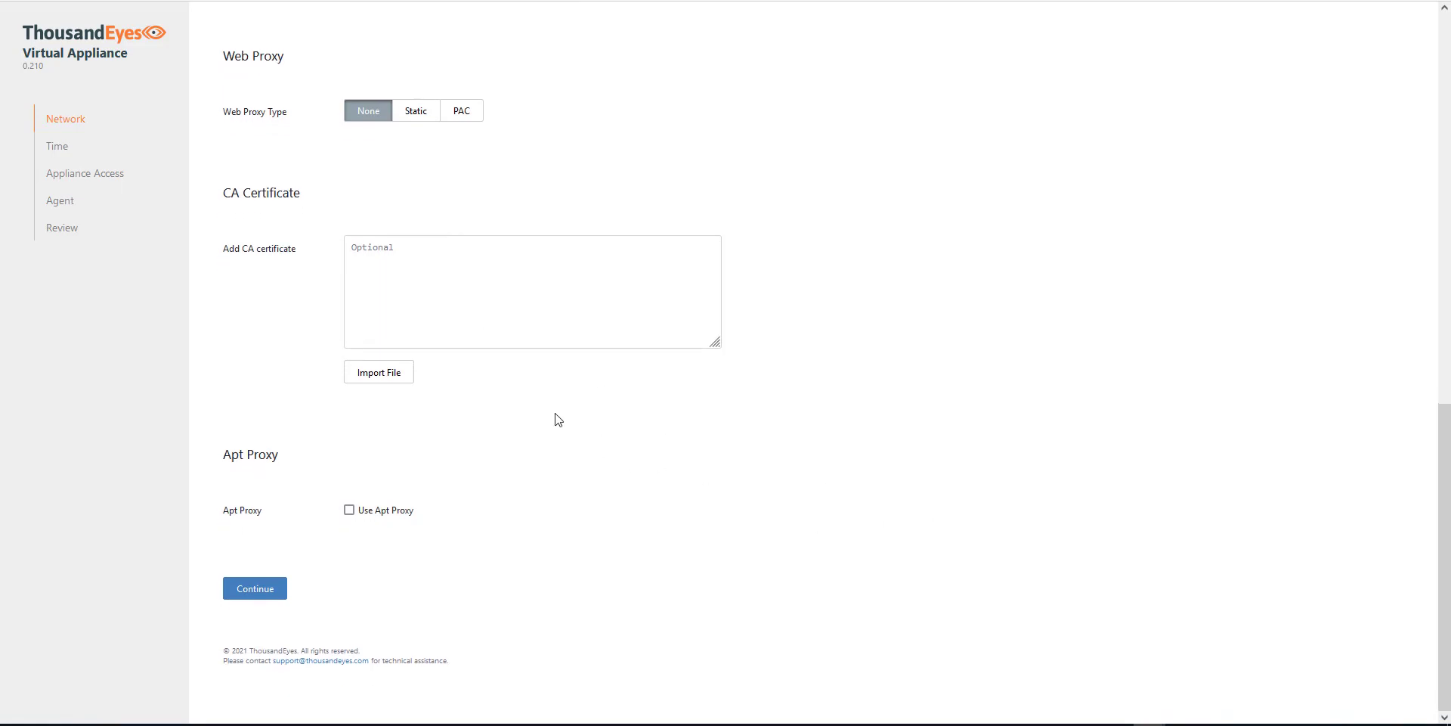
pyautogui.scroll(4, 554, 418)
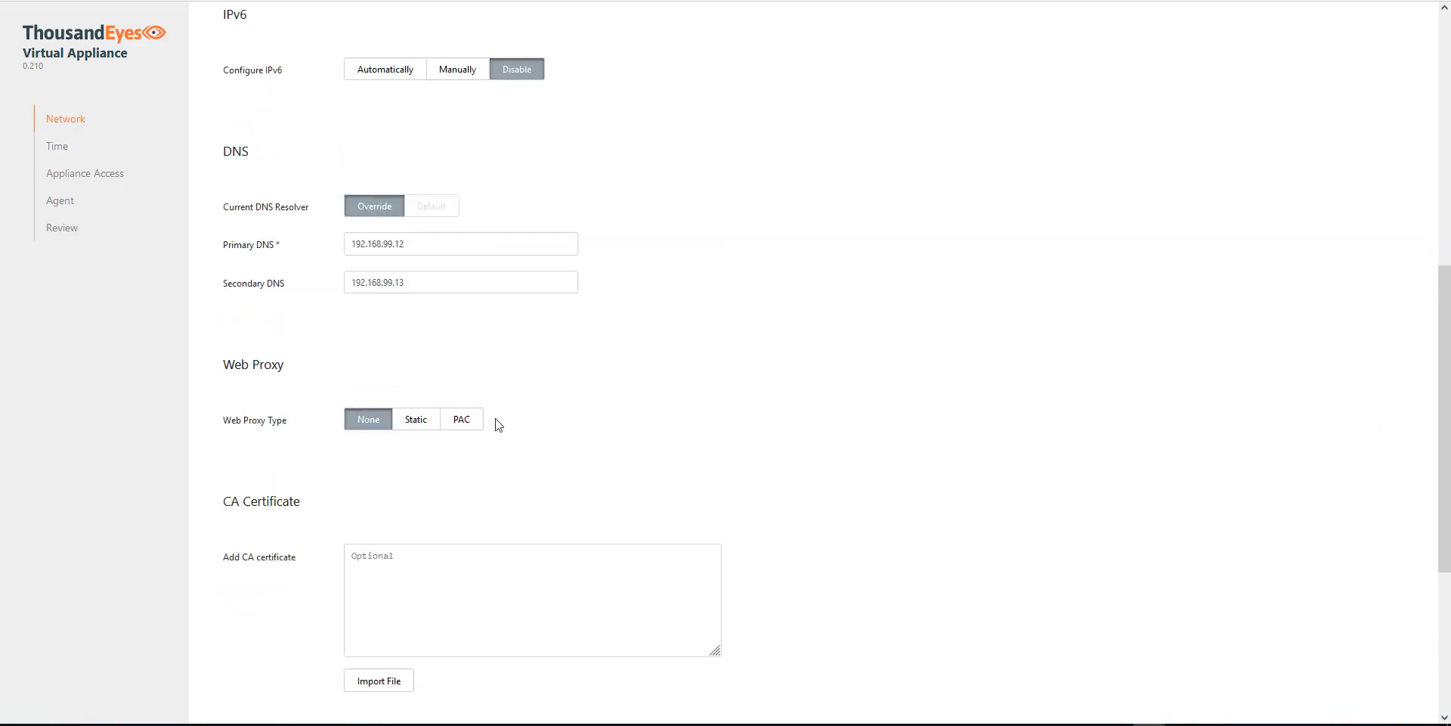
pyautogui.click(45, 151)
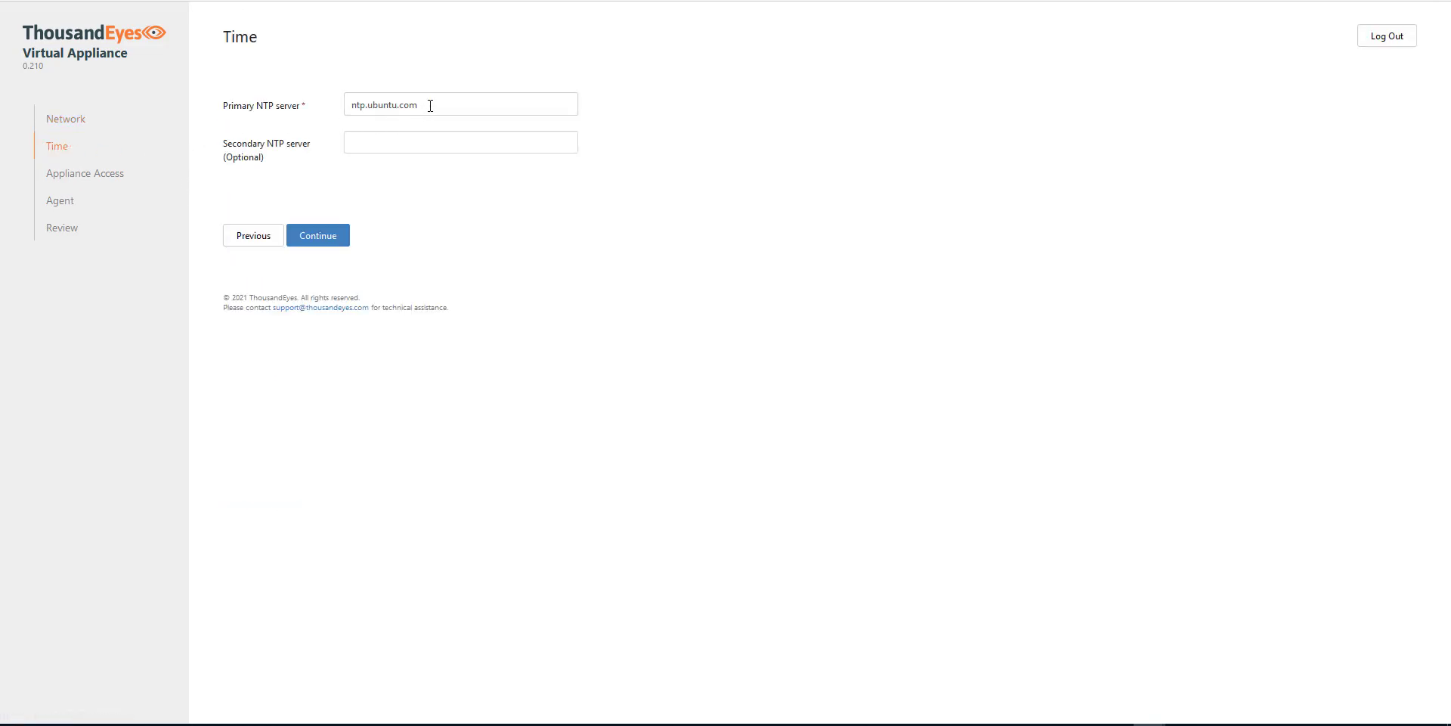
# Keep ntp.ubuntu.com as the NTP server and proceed past Appliance Access to the Agent page.
pyautogui.moveTo(365, 104); pyautogui.dragTo(445, 107)
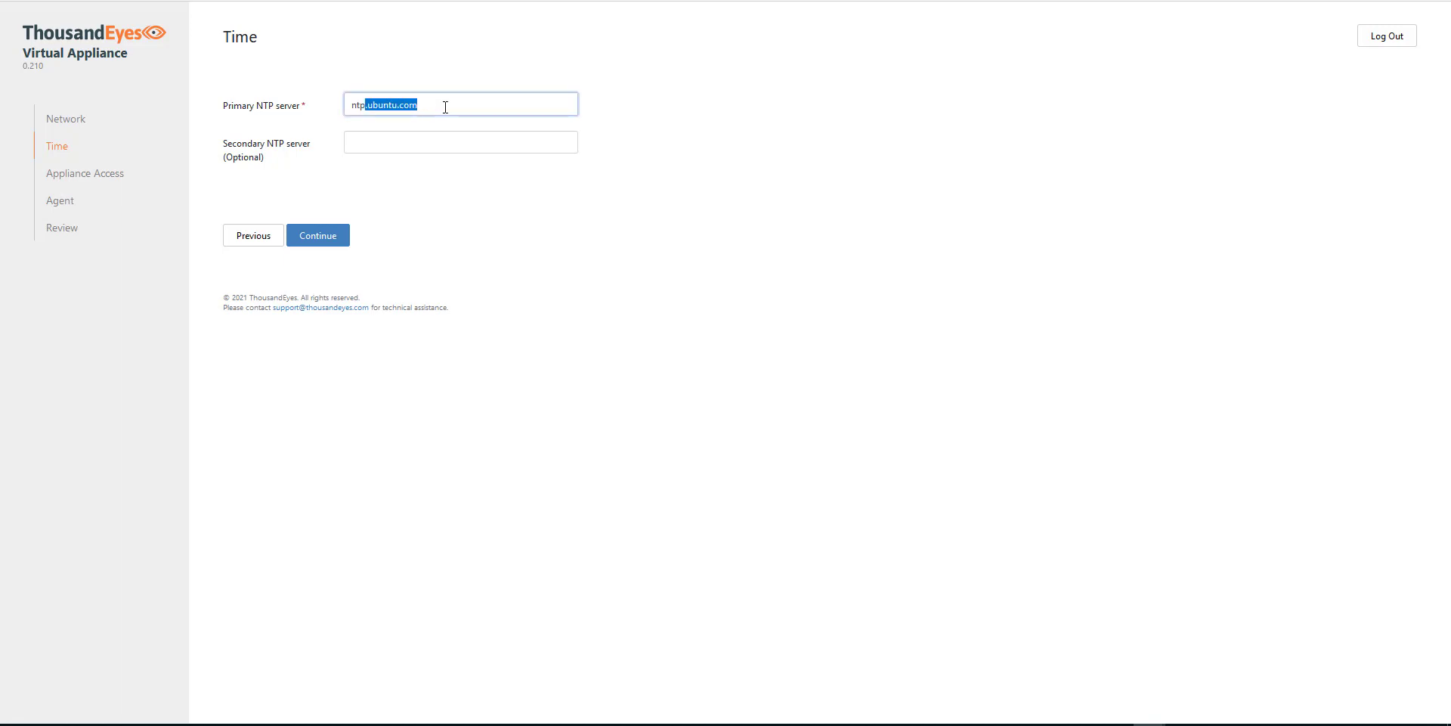
pyautogui.click(424, 109)
pyautogui.click(101, 172)
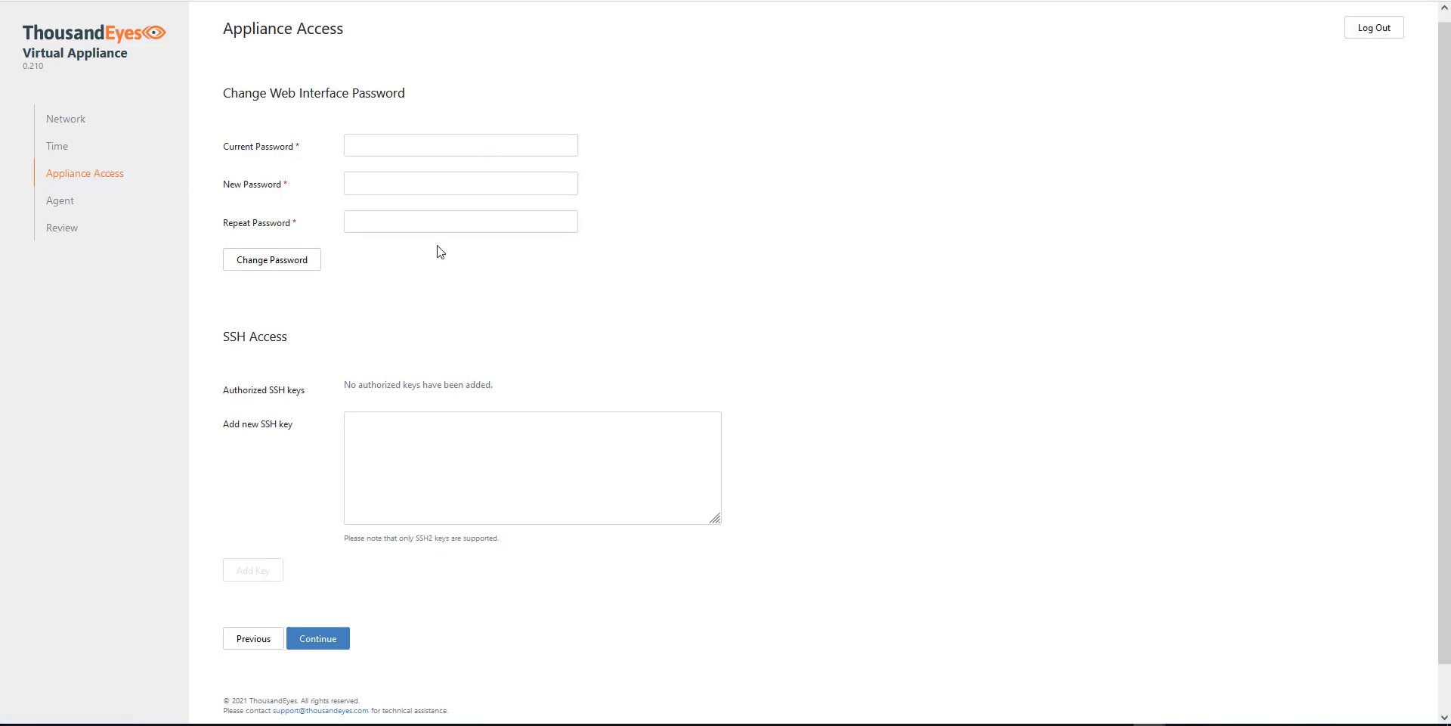
pyautogui.scroll(-1, 754, 413)
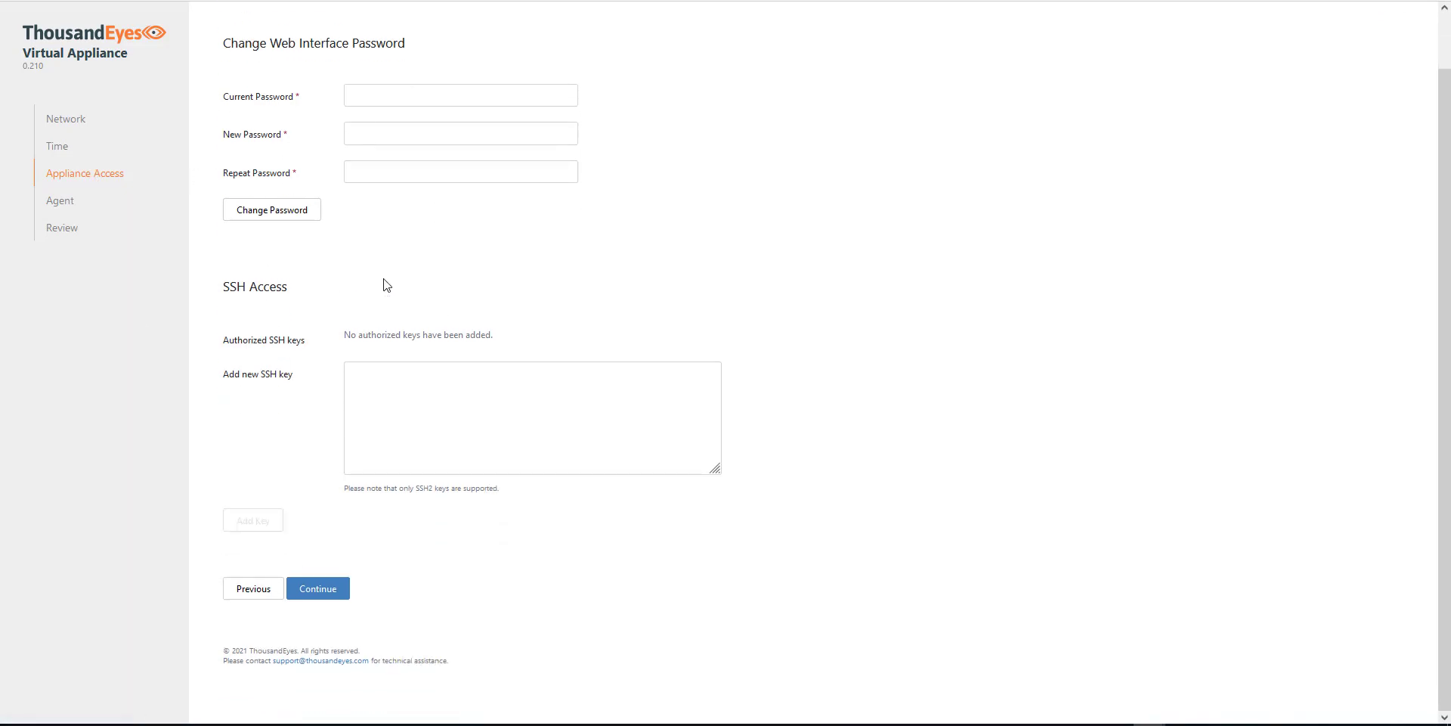
pyautogui.scroll(1, 431, 306)
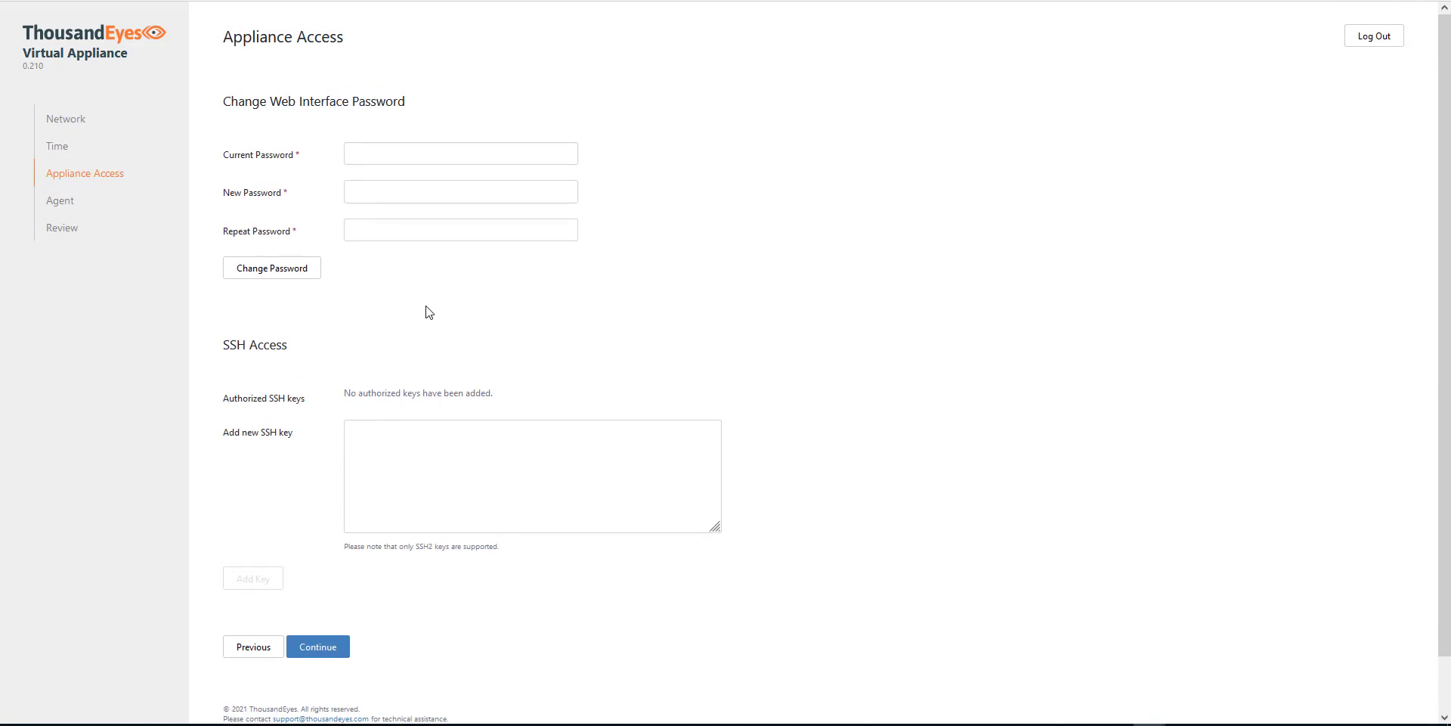
pyautogui.click(70, 201)
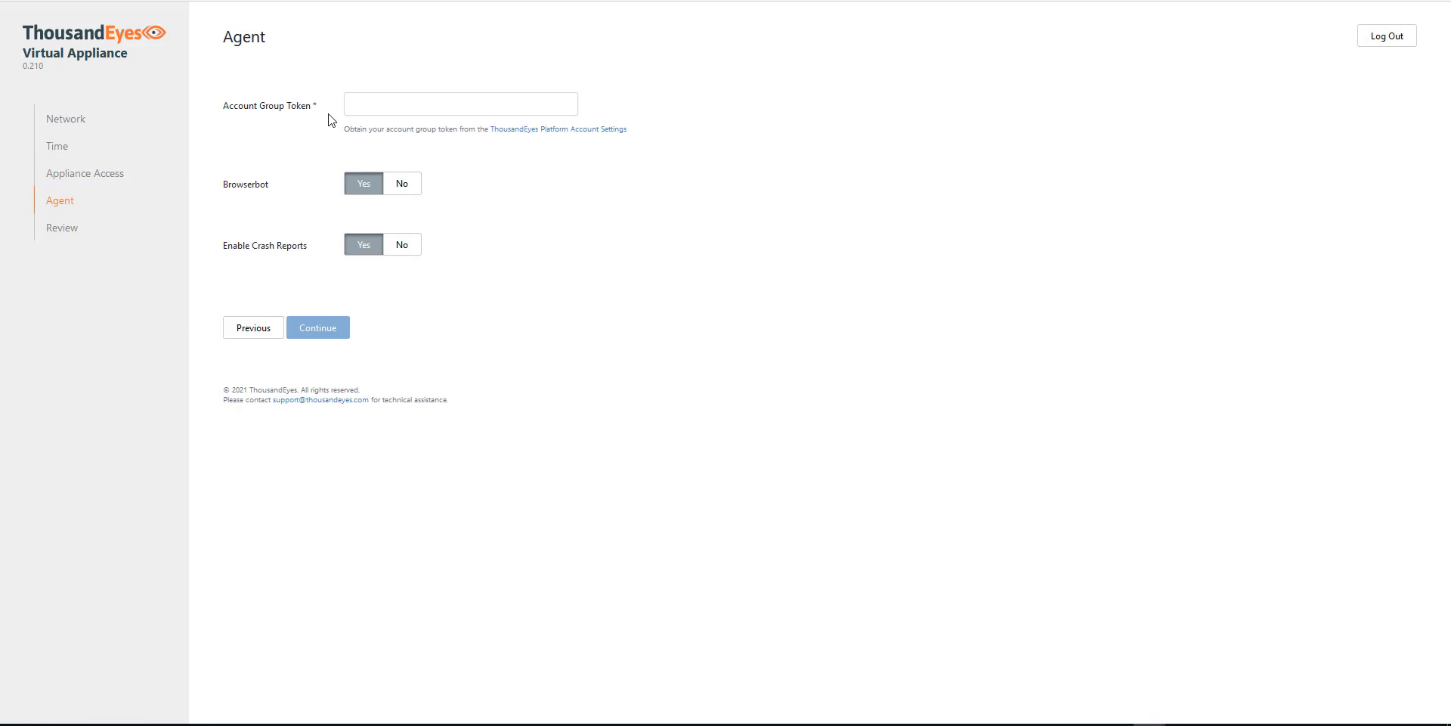
# Check that the Account Group Token field on the Agent page is empty and needs a token from the portal.
pyautogui.moveTo(212, 108); pyautogui.dragTo(311, 105)
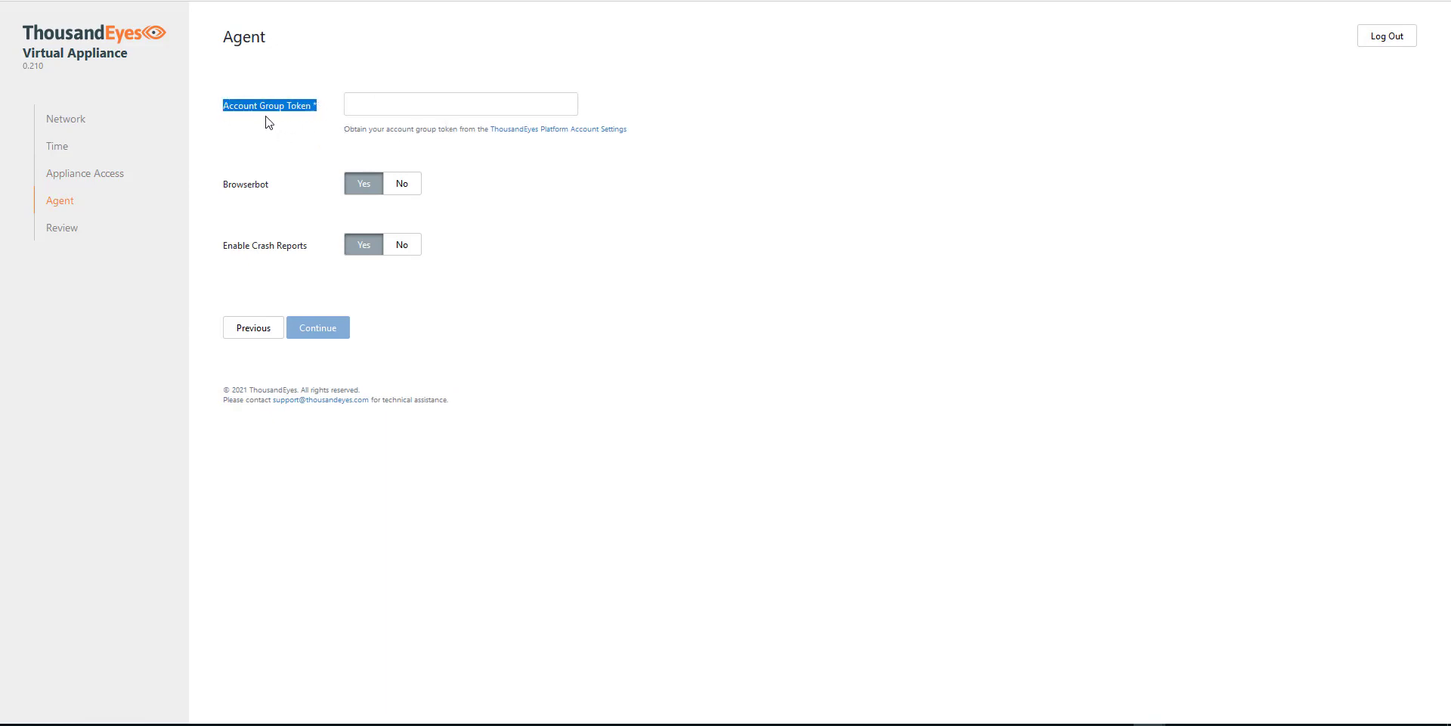
pyautogui.moveTo(353, 134); pyautogui.dragTo(460, 133)
pyautogui.click(408, 137)
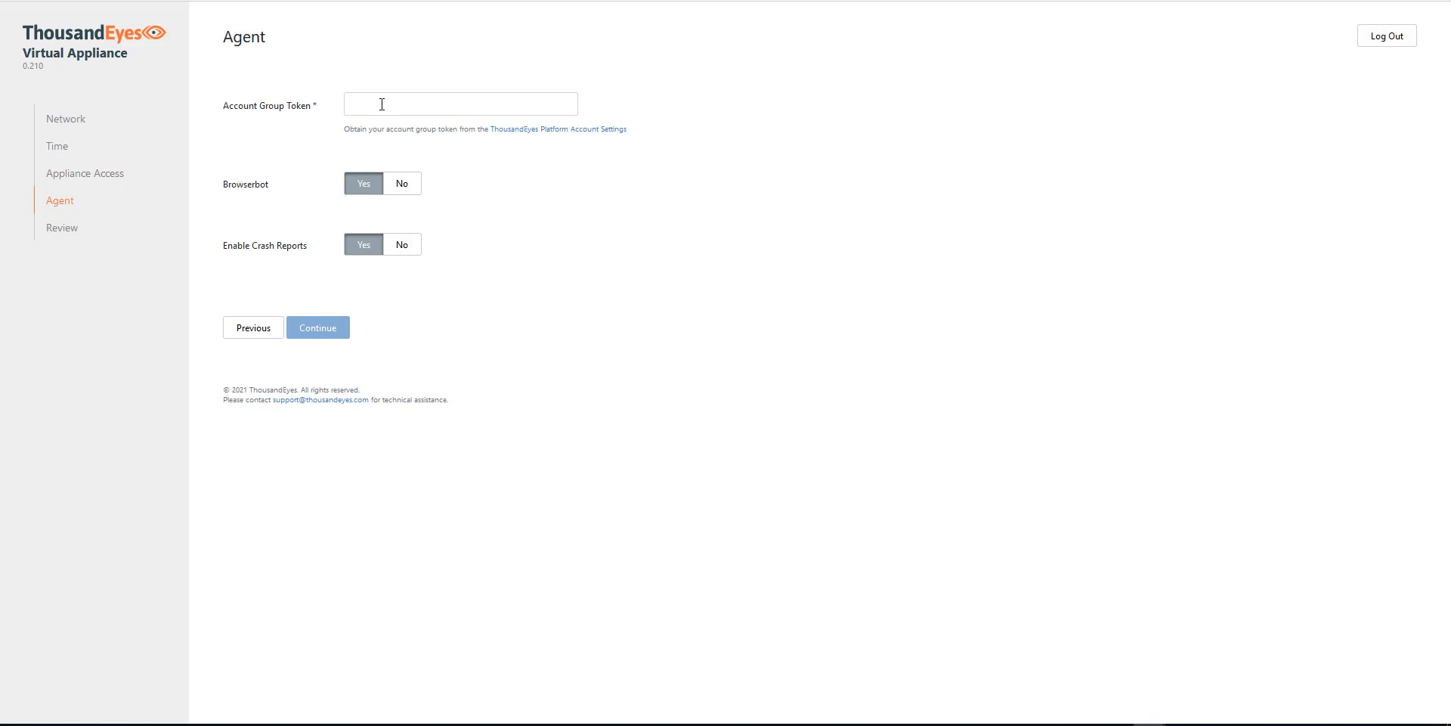
pyautogui.click(497, 100)
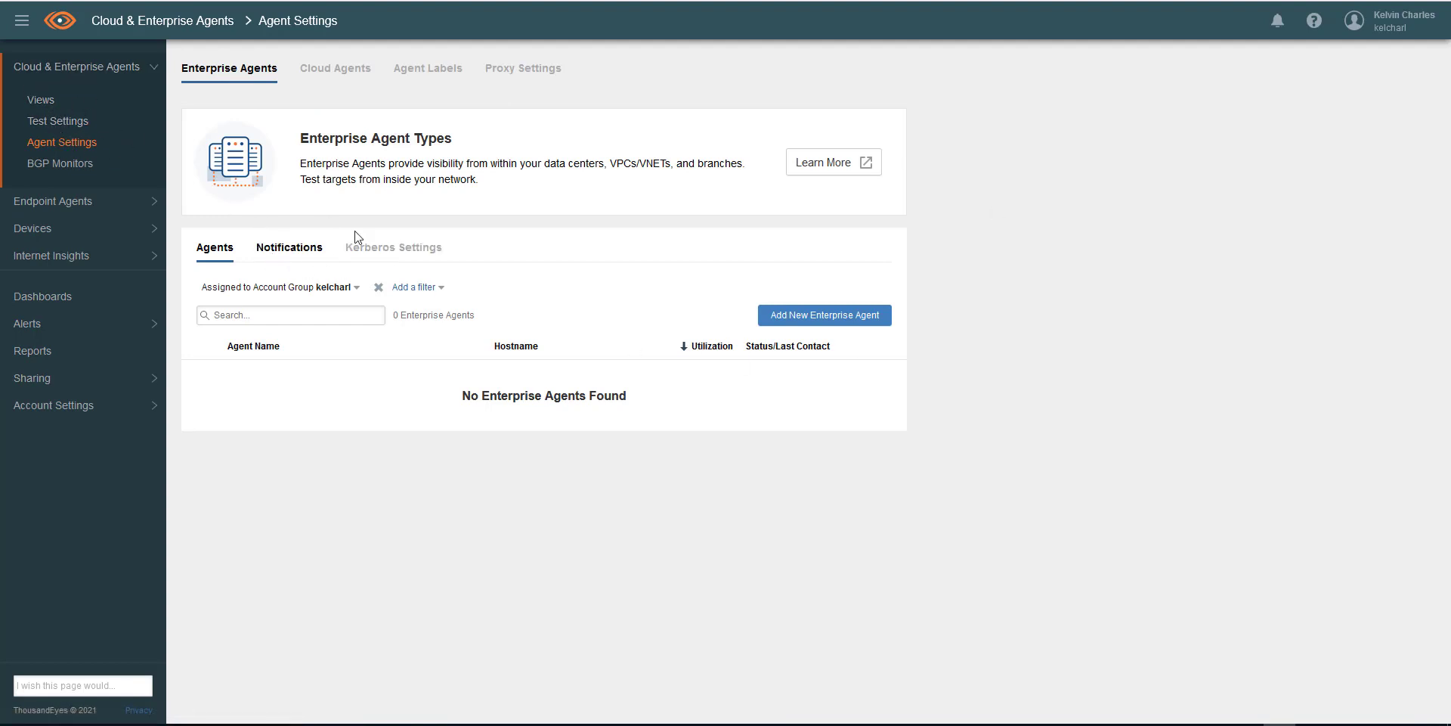
# Add a new Enterprise Agent in the portal, copy its account group token and paste it into the appliance.
pyautogui.click(823, 316)
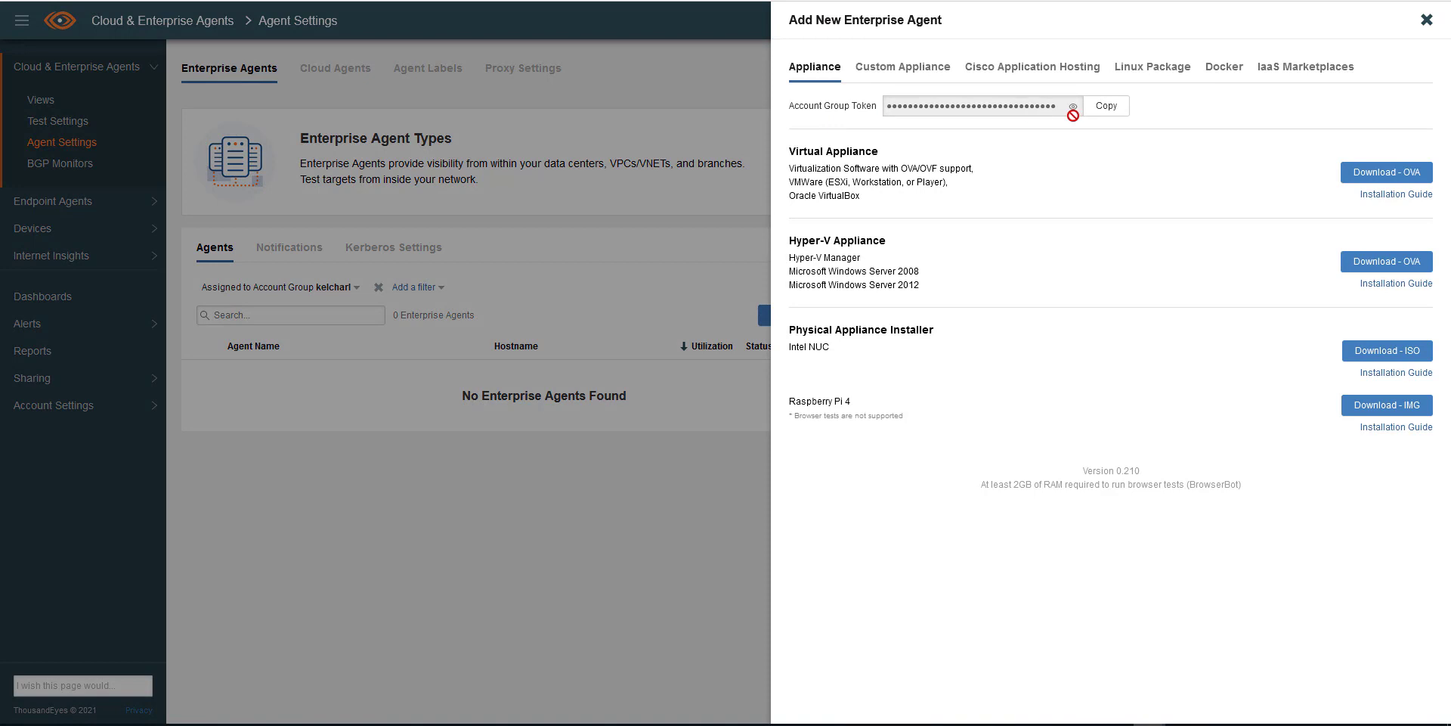
pyautogui.click(1106, 106)
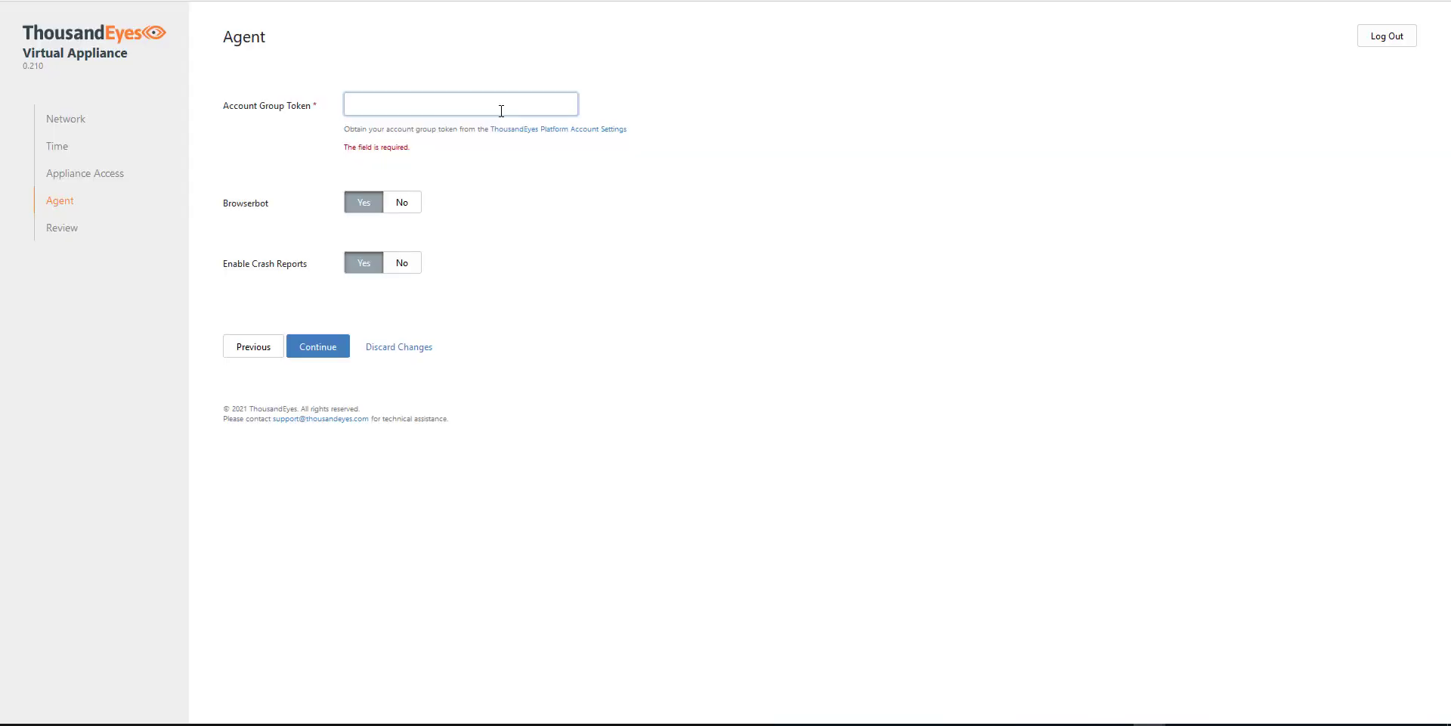
pyautogui.hotkey('ctrl', 'v')
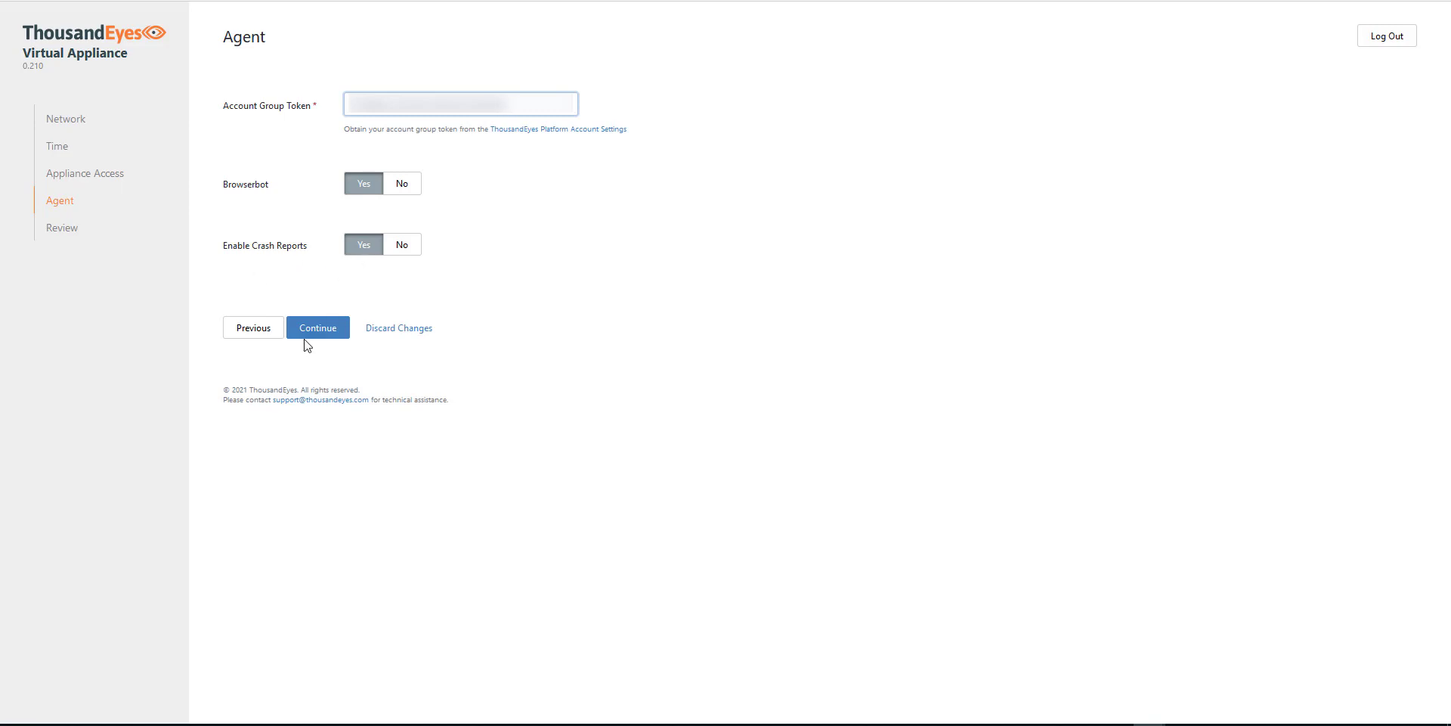
# Submit the agent settings and, once every diagnostic on the Review page passes, click Complete.
pyautogui.click(325, 332)
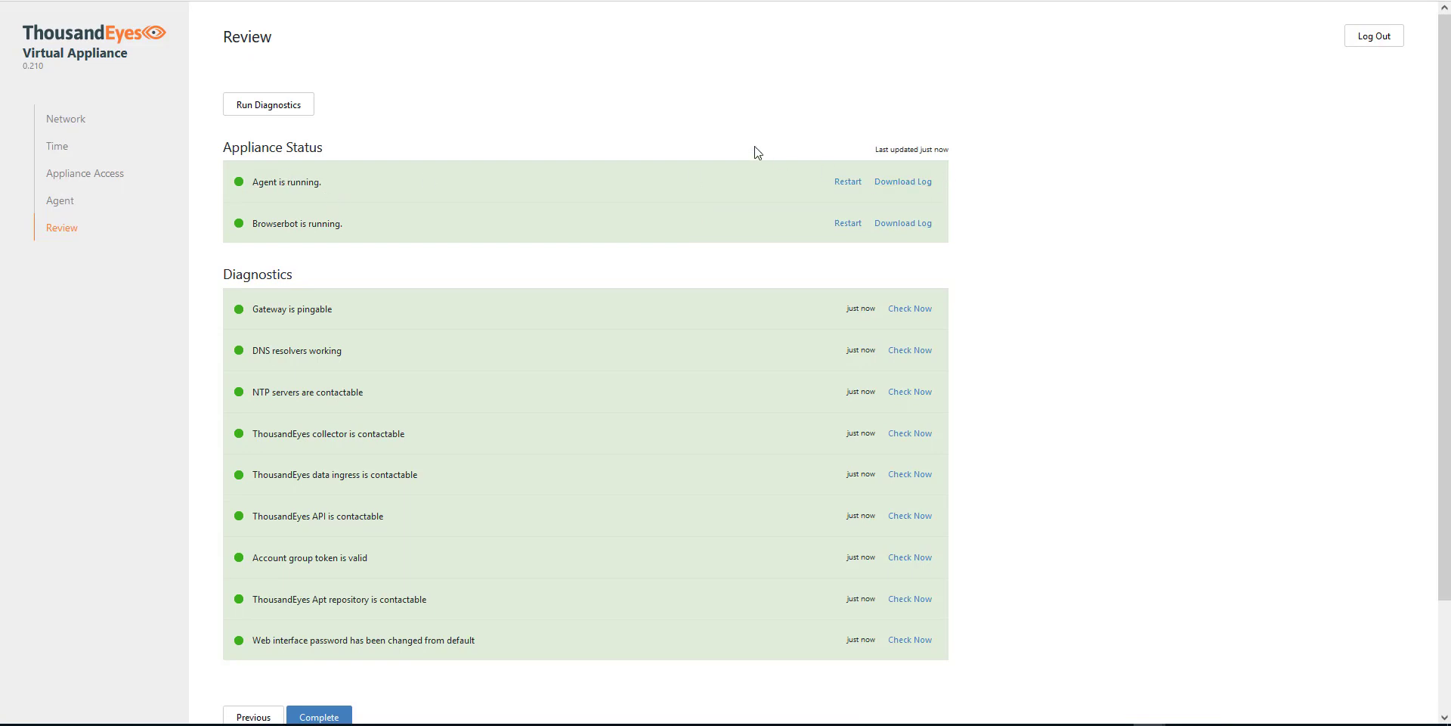
pyautogui.scroll(-1, 732, 170)
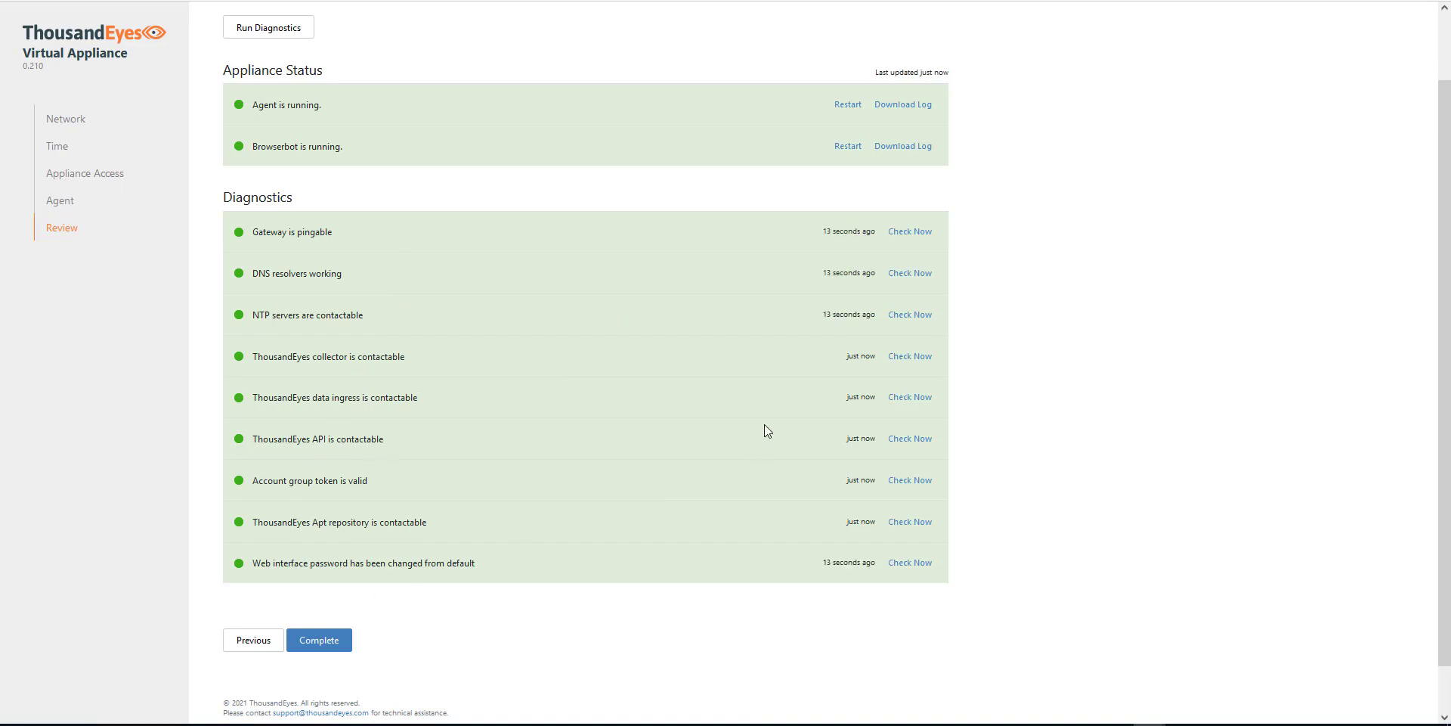
pyautogui.scroll(1, 645, 473)
pyautogui.scroll(-2, 521, 465)
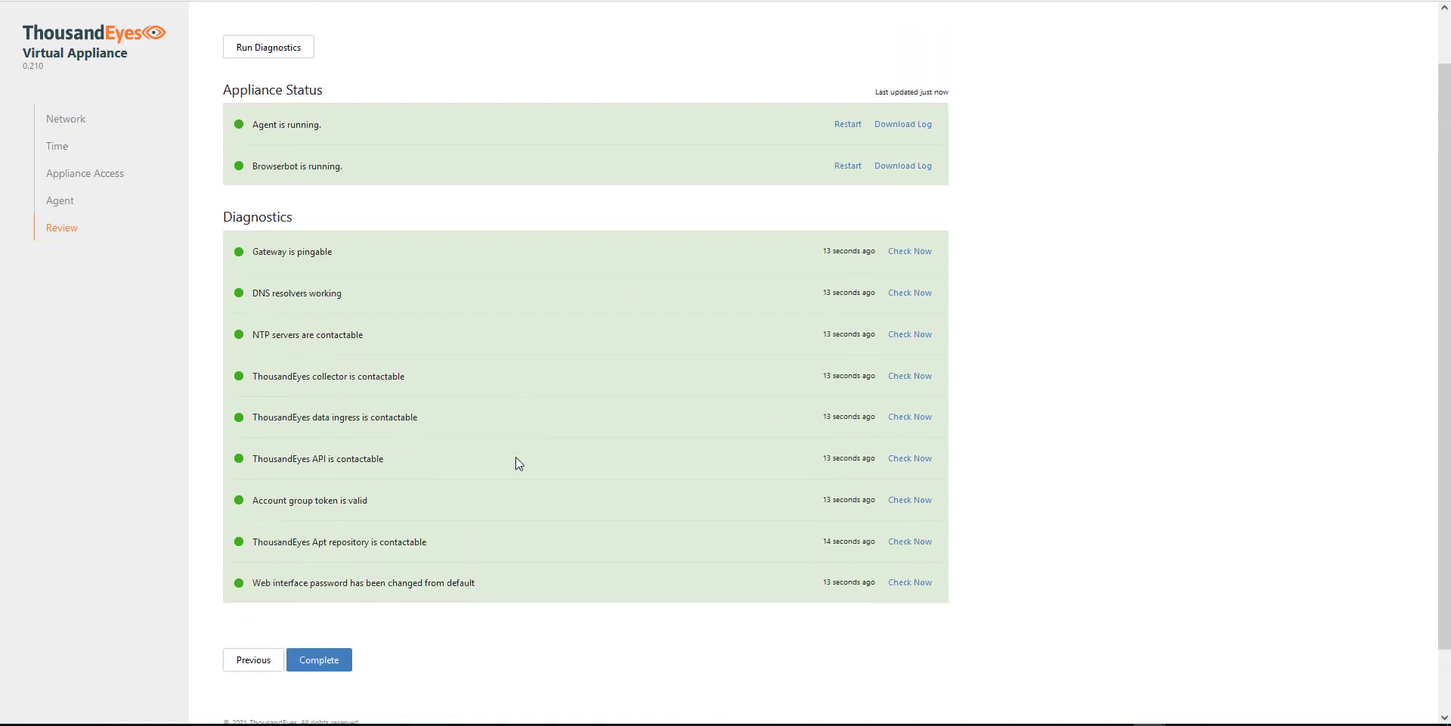
pyautogui.click(318, 587)
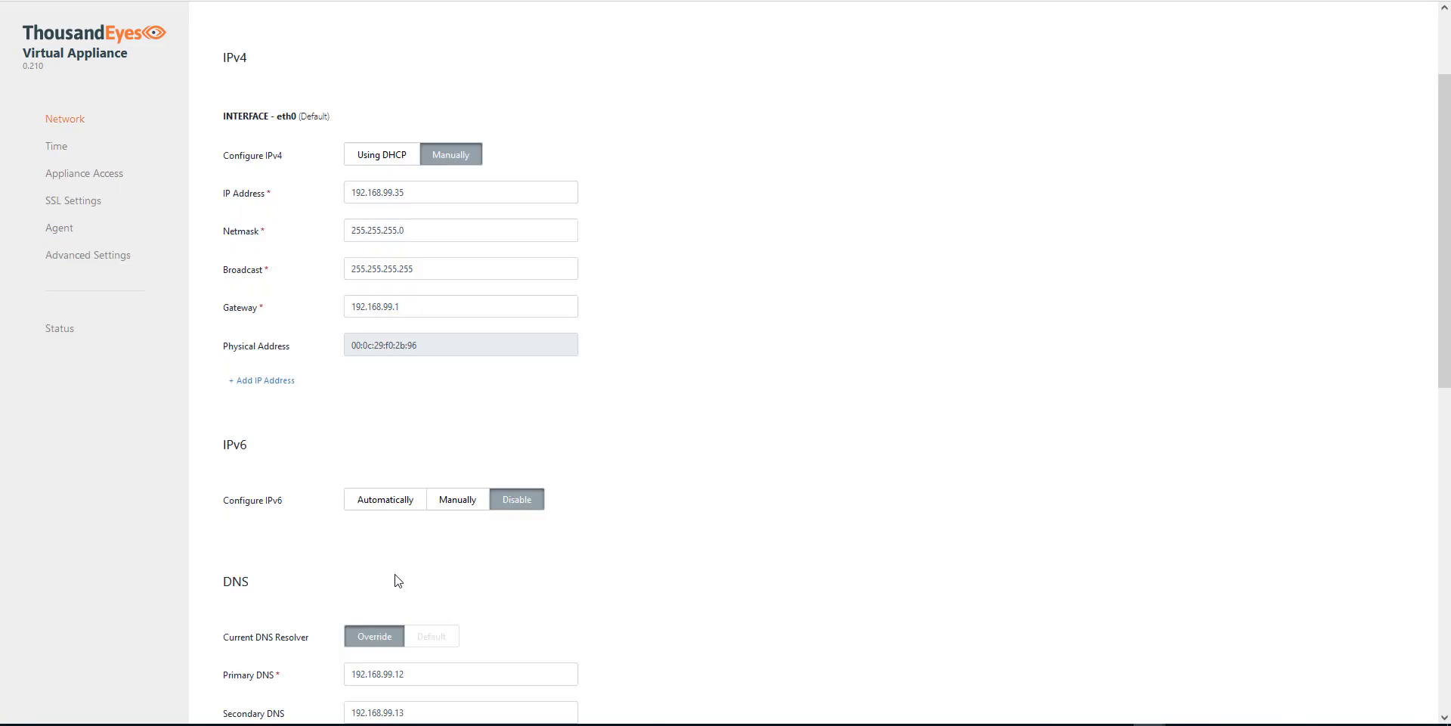
# Open the appliance Status page to verify diagnostics passed with agent and browserbot running.
pyautogui.scroll(-8, 403, 550)
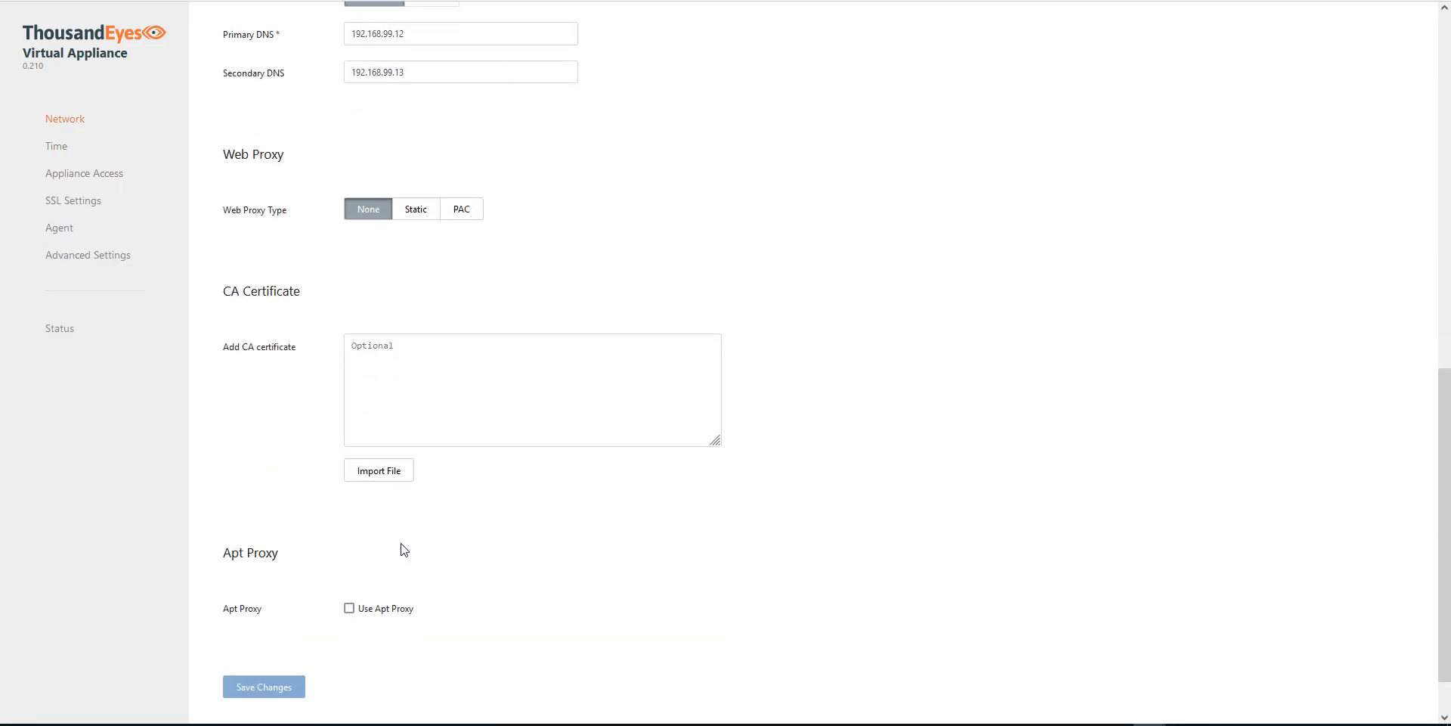
pyautogui.scroll(3, 401, 550)
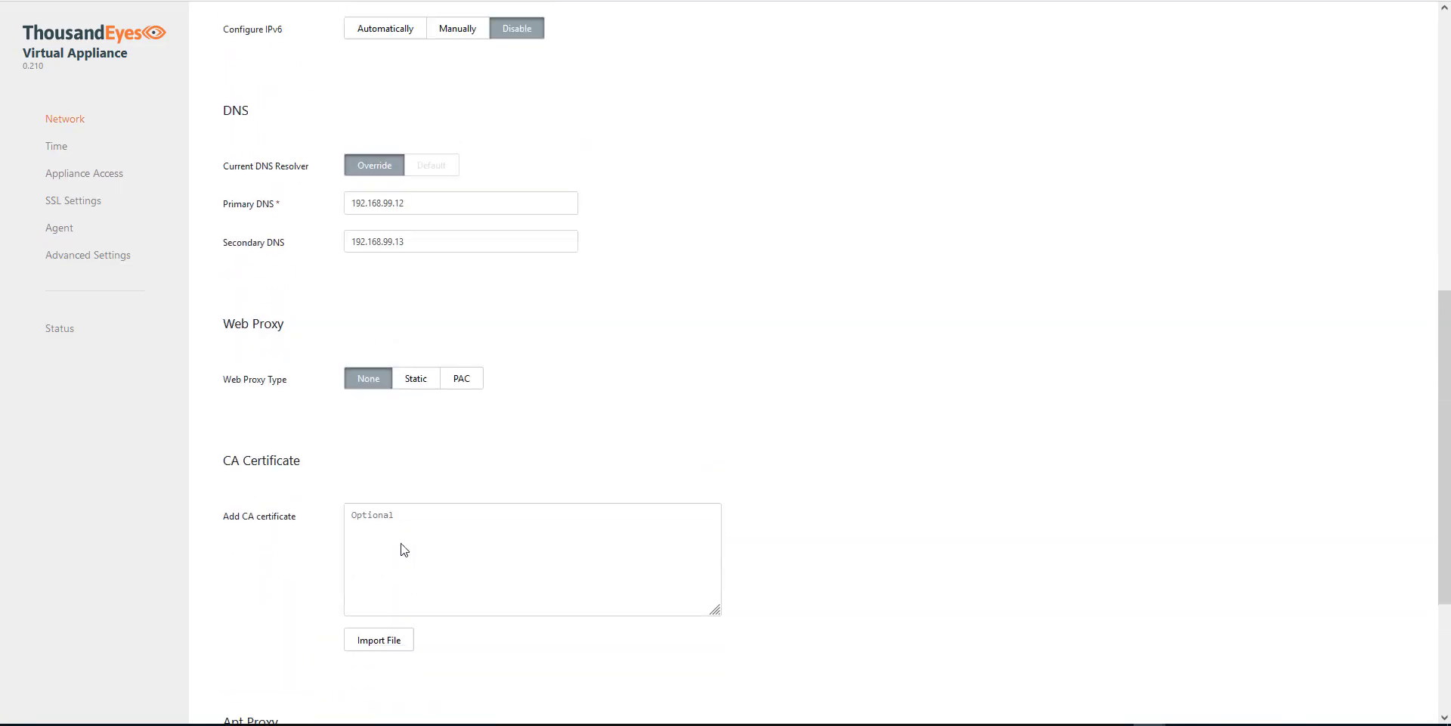
pyautogui.click(89, 330)
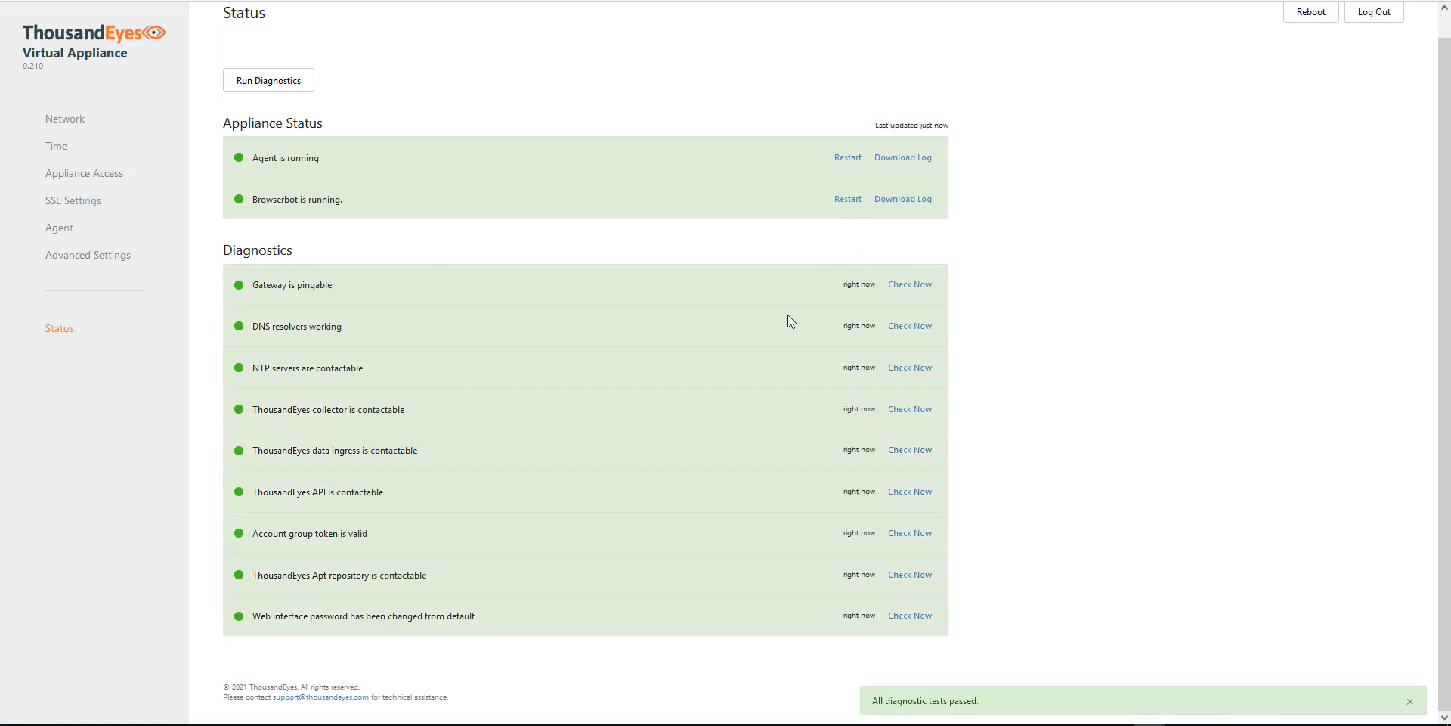
pyautogui.scroll(1, 788, 316)
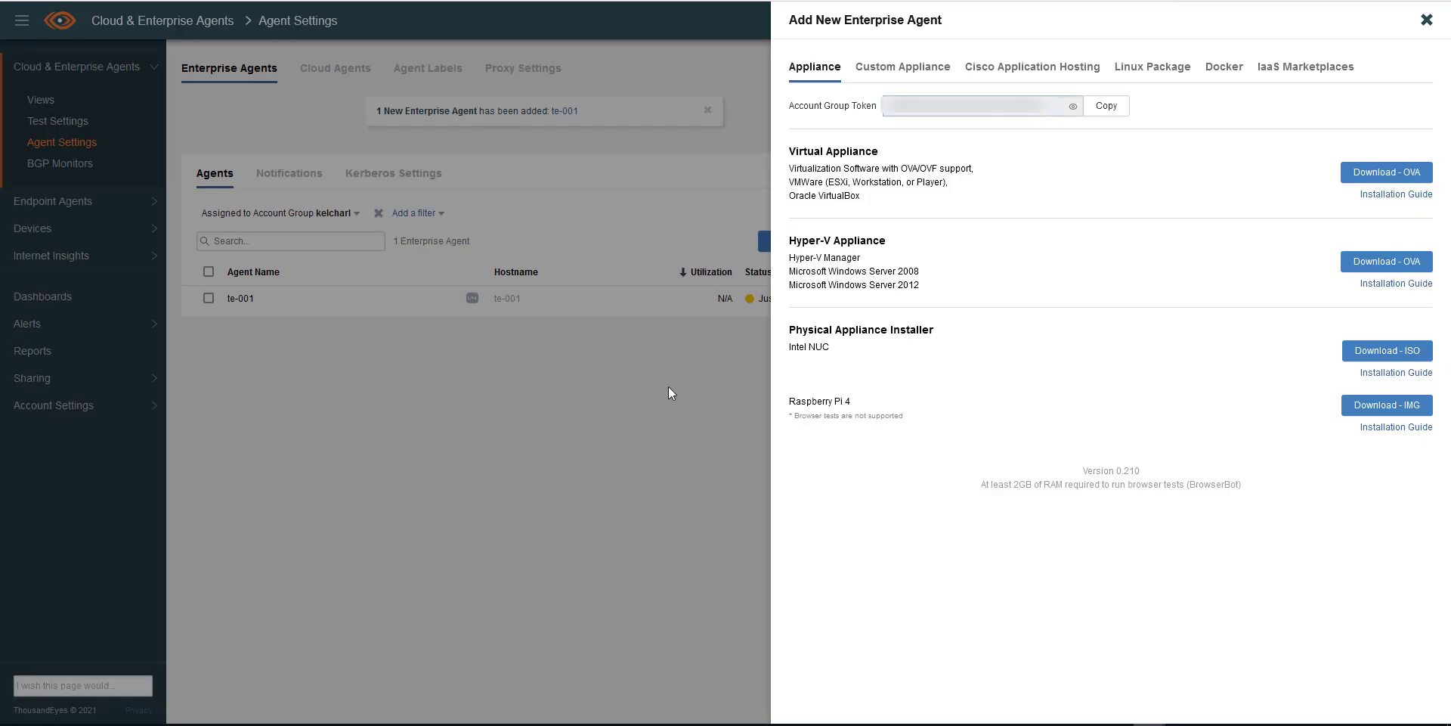
# Close the Add New Enterprise Agent panel and inspect agent te-001's status and actions in the list.
pyautogui.click(669, 387)
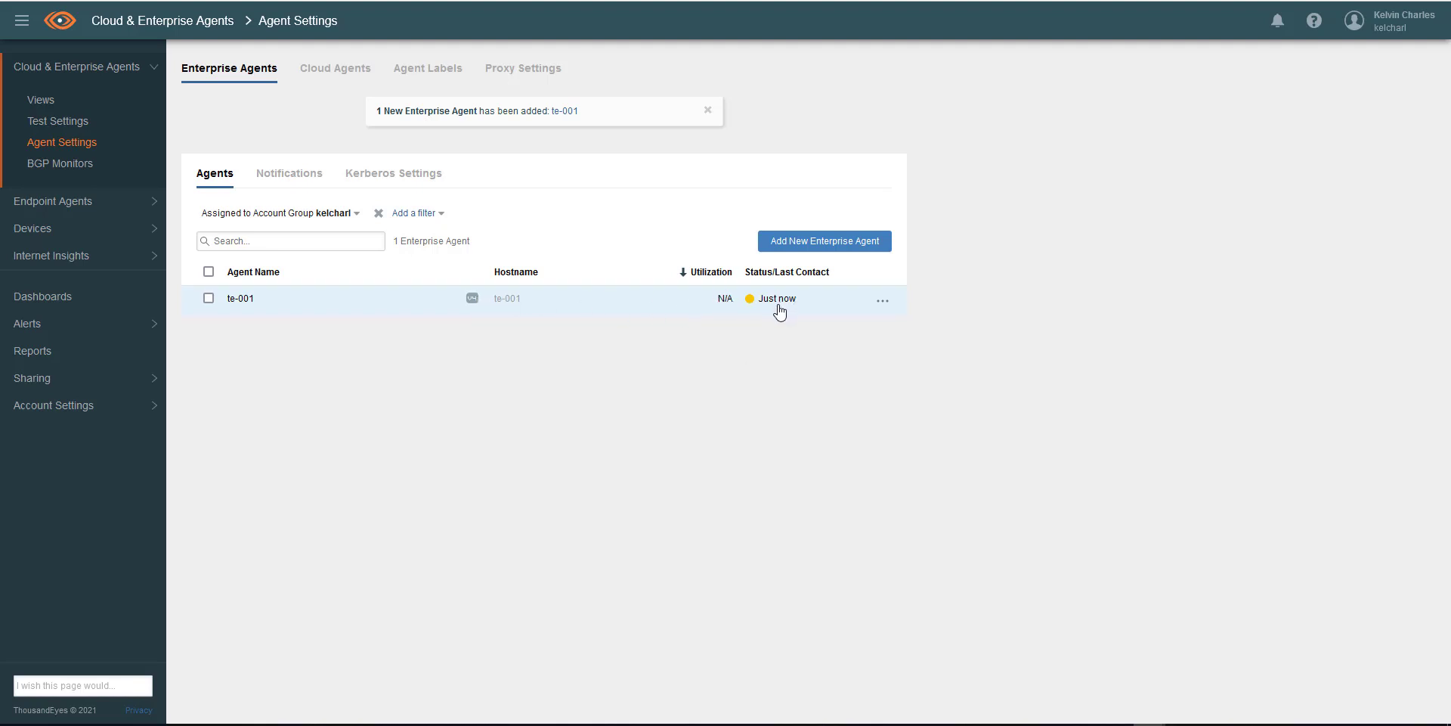
pyautogui.moveTo(753, 304)
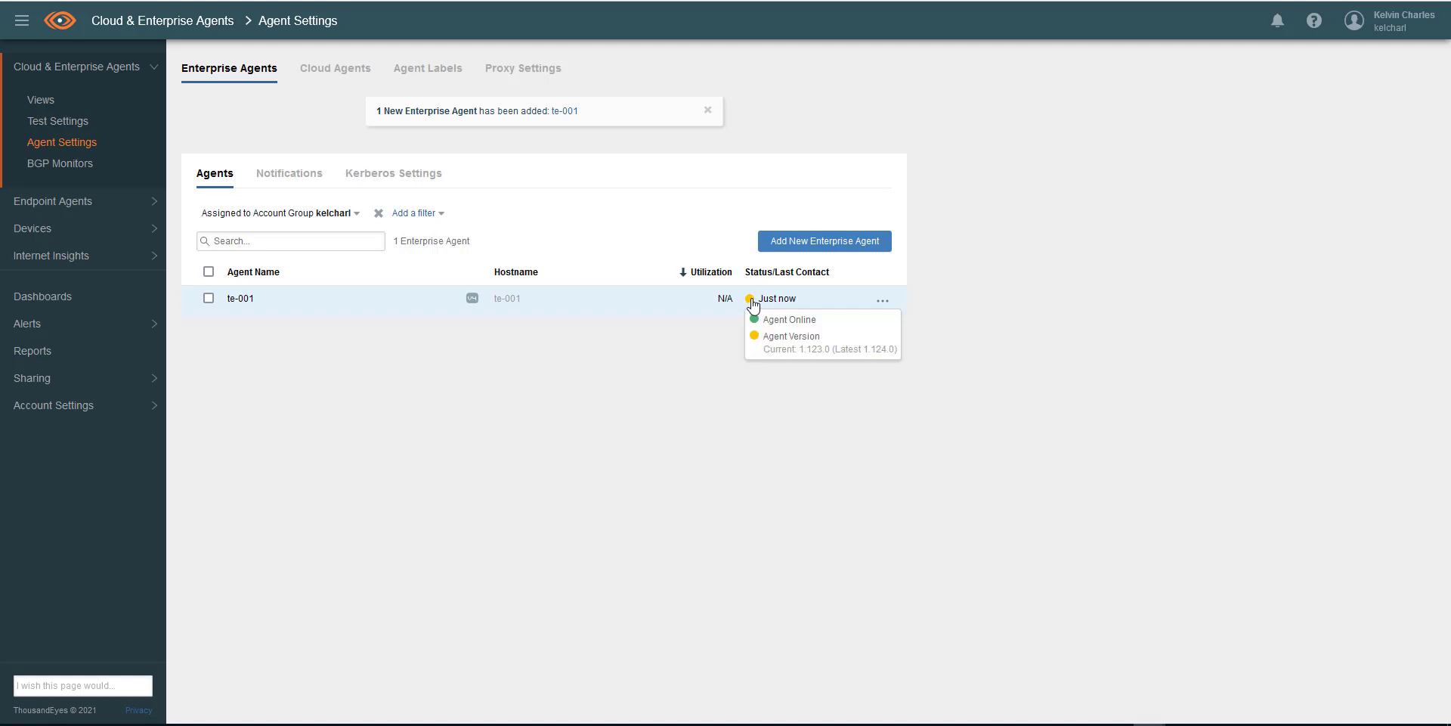
pyautogui.click(882, 301)
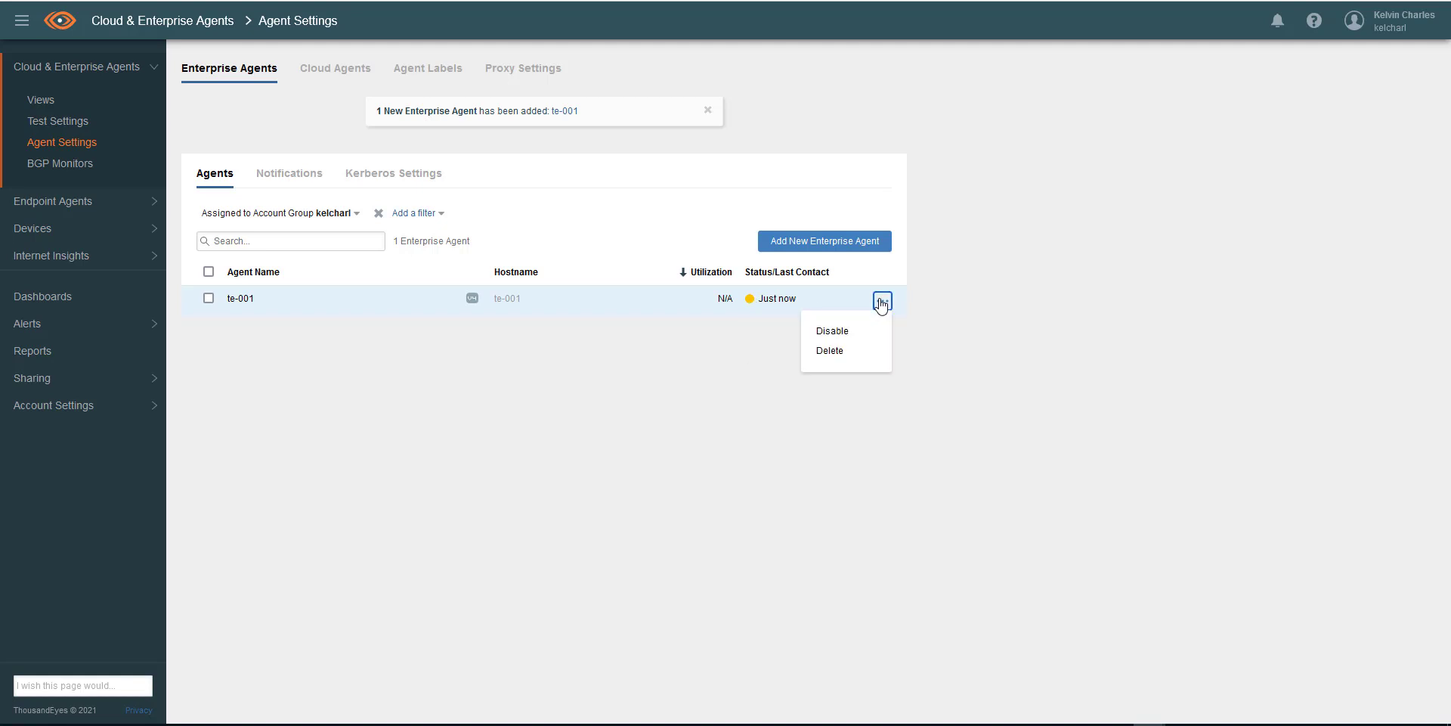
pyautogui.click(882, 301)
pyautogui.click(882, 301)
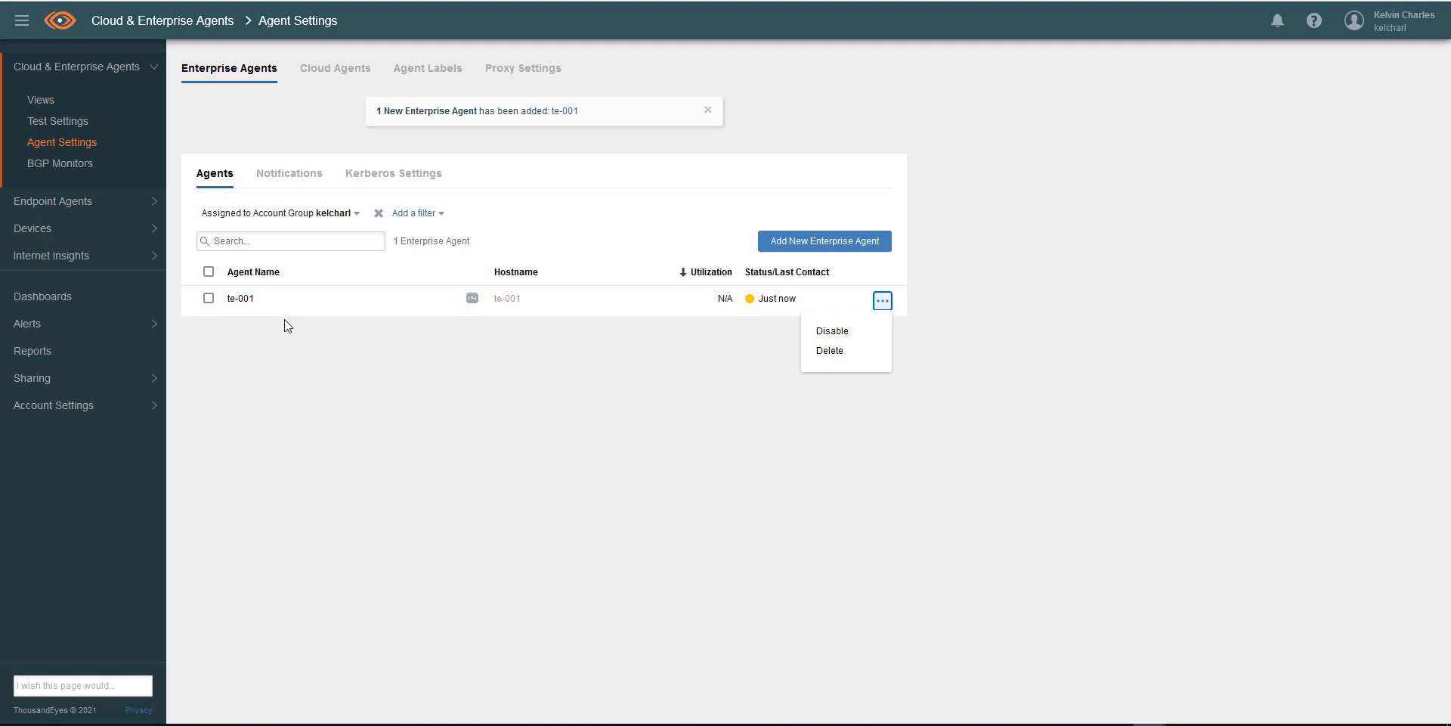
pyautogui.click(454, 374)
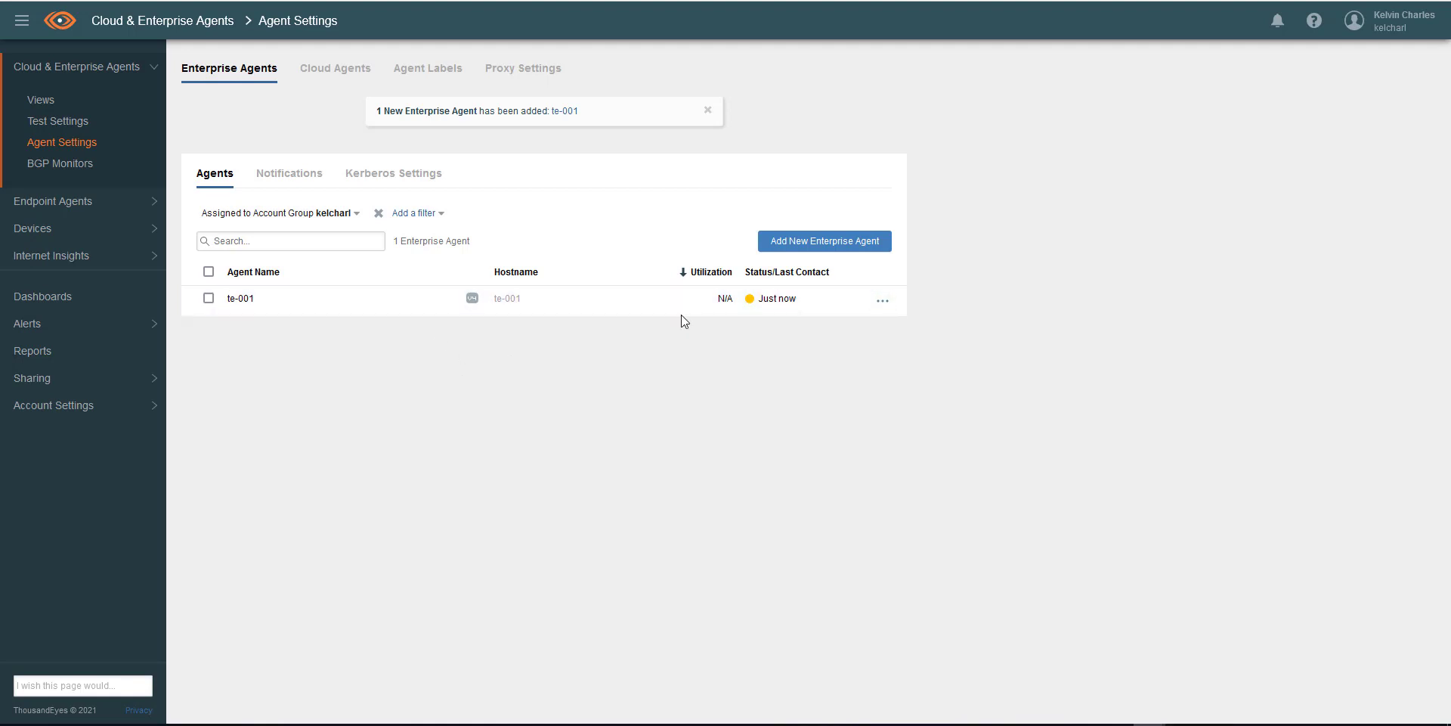
pyautogui.click(881, 302)
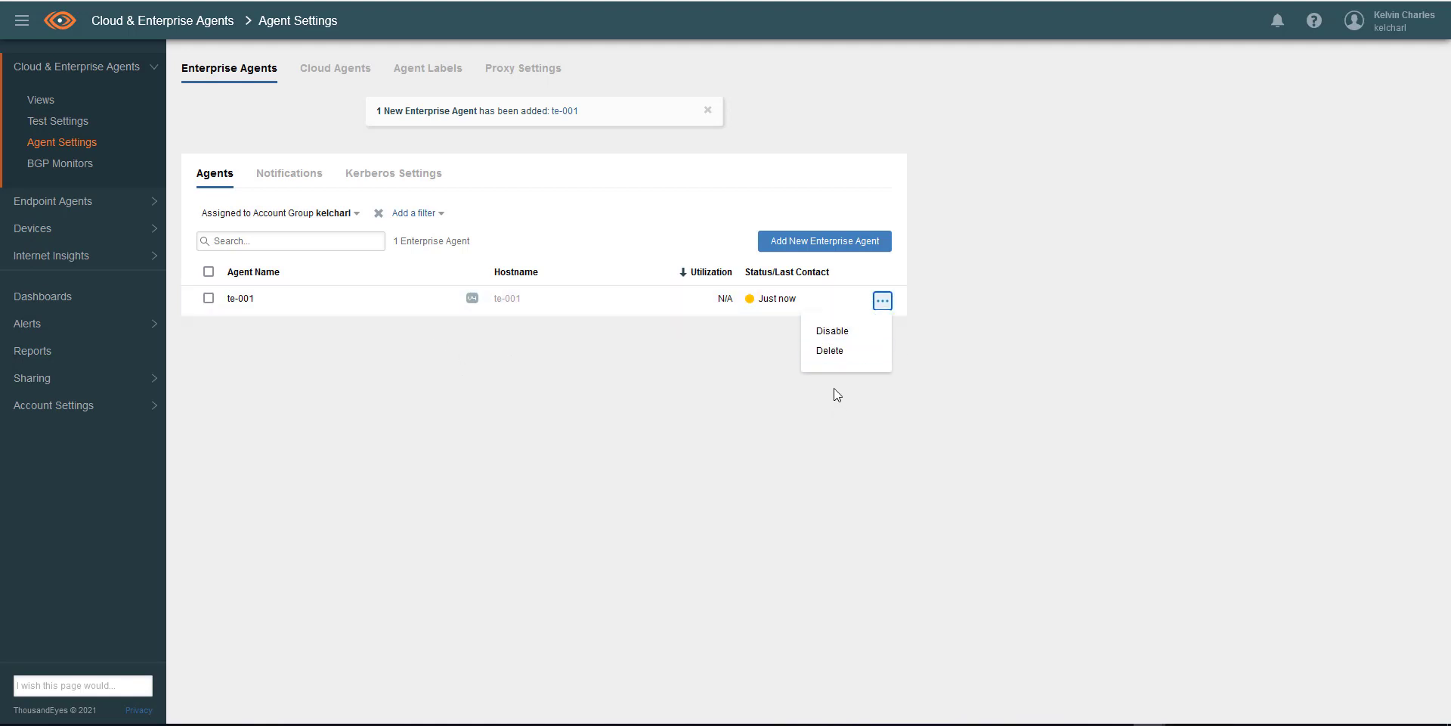
pyautogui.click(707, 370)
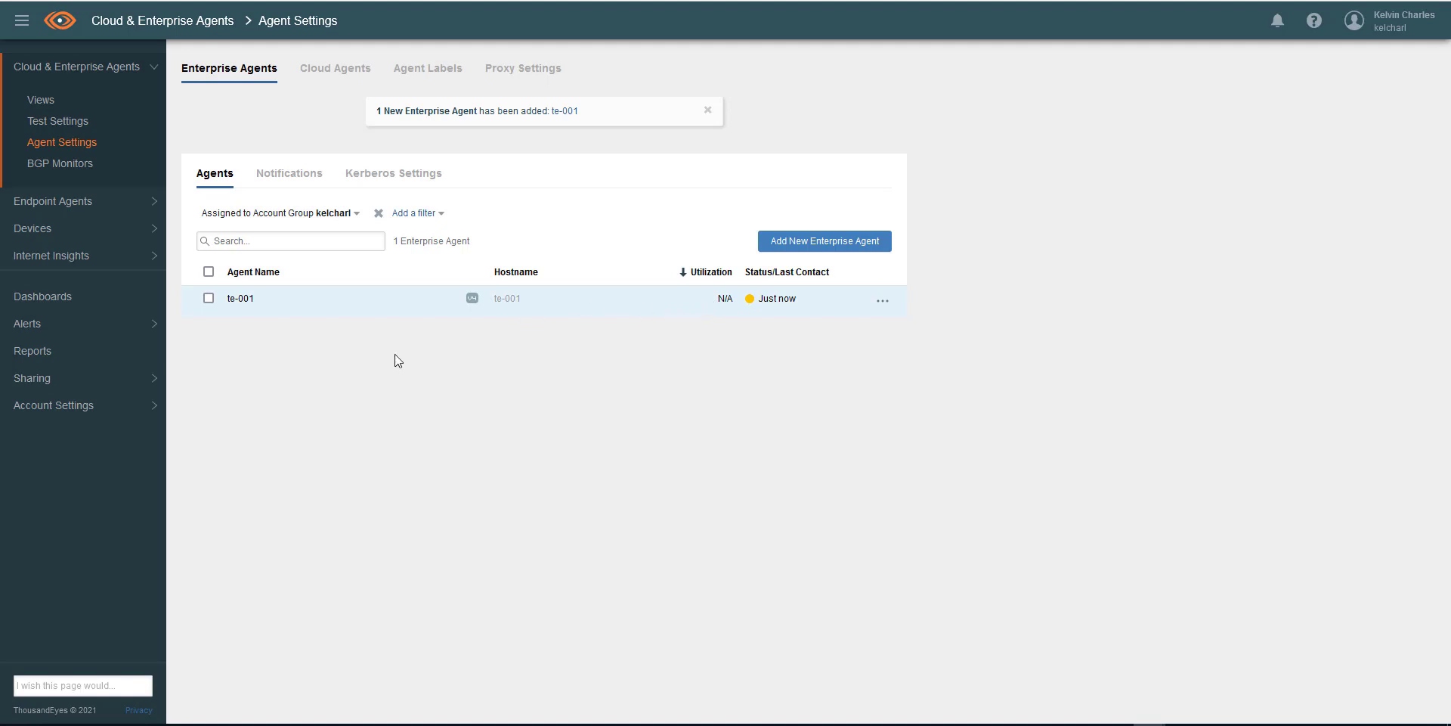
# View the agent notification rules, return to the agent list and collapse Cloud & Enterprise Agents navigation.
pyautogui.click(286, 181)
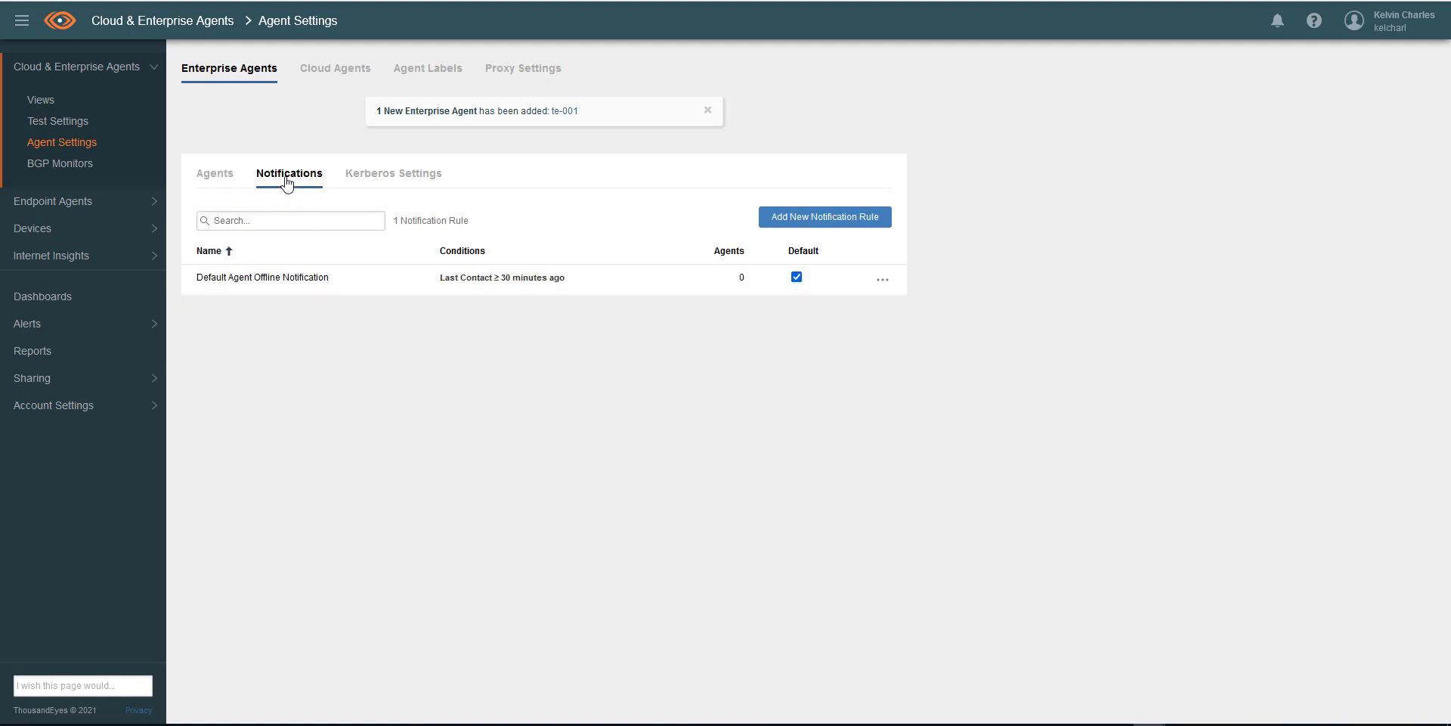
pyautogui.click(215, 181)
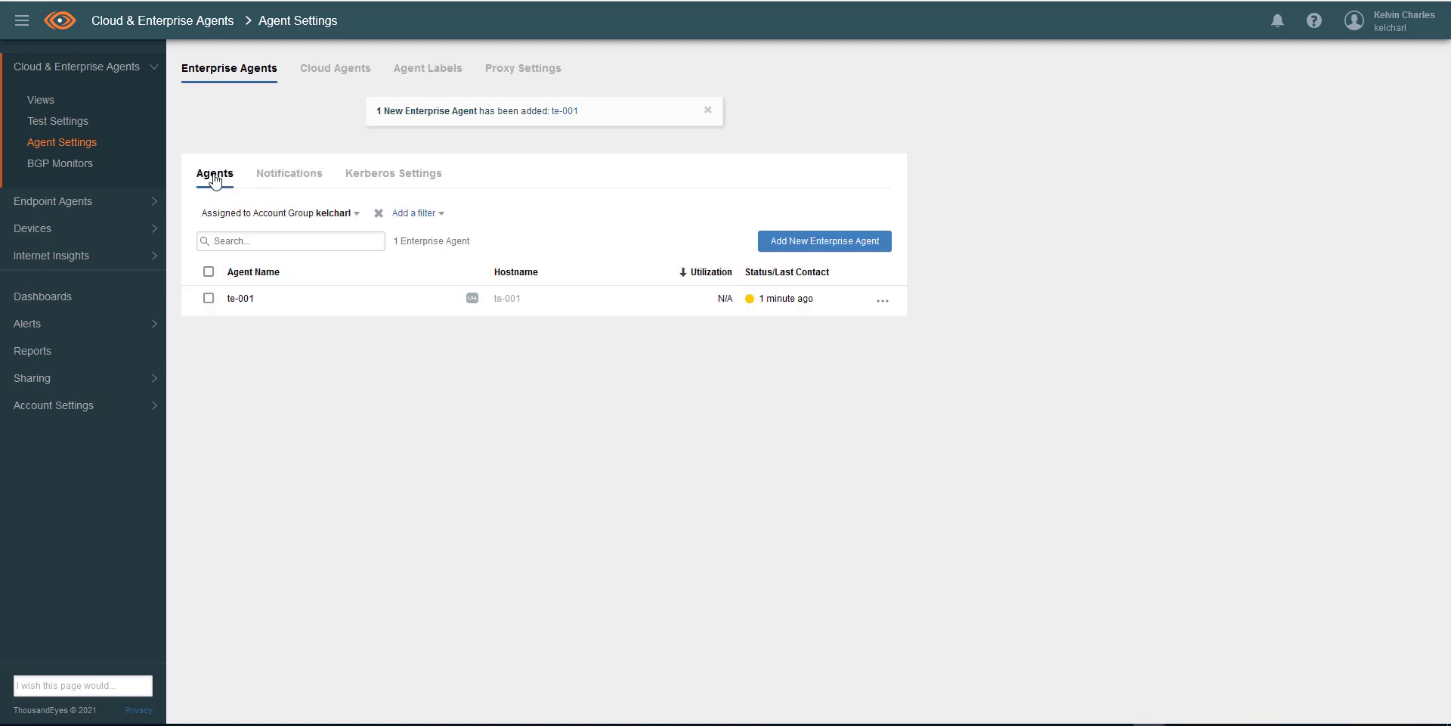
pyautogui.click(113, 75)
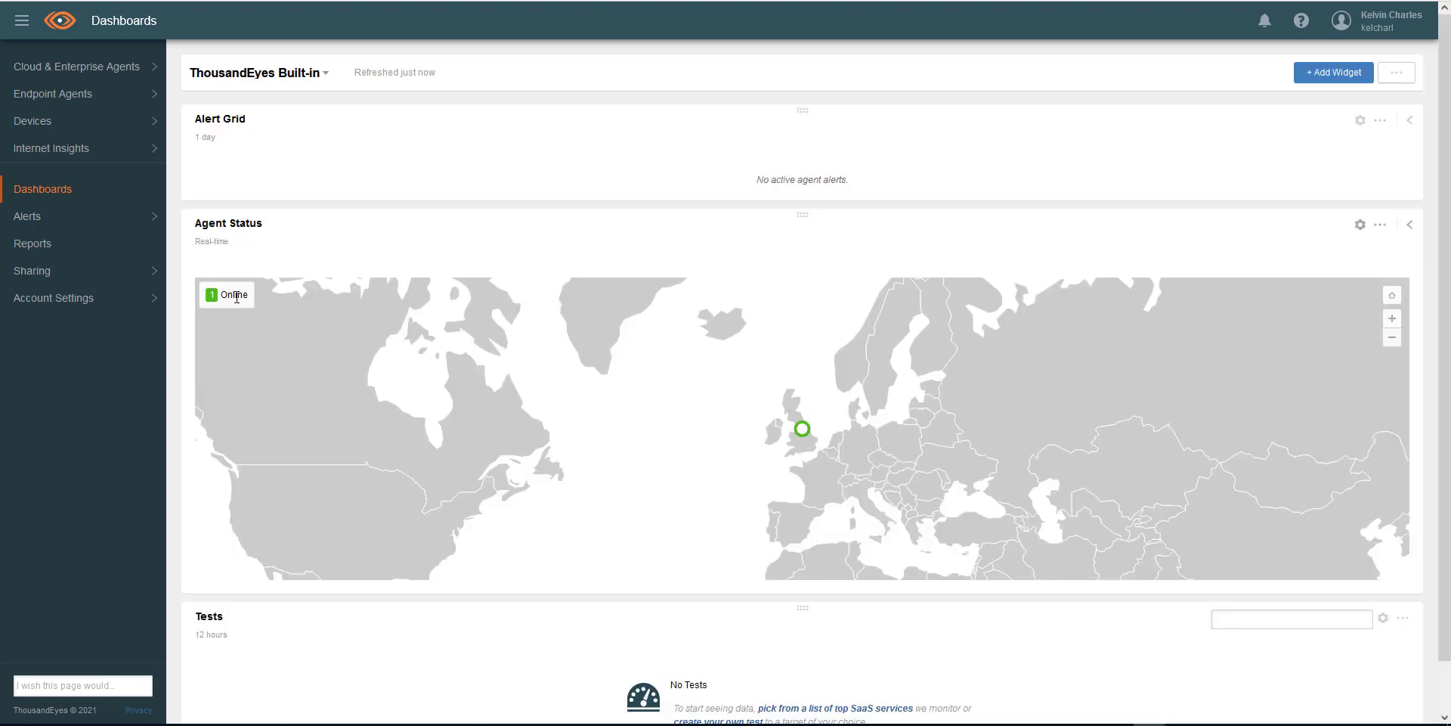
pyautogui.scroll(-1, 324, 266)
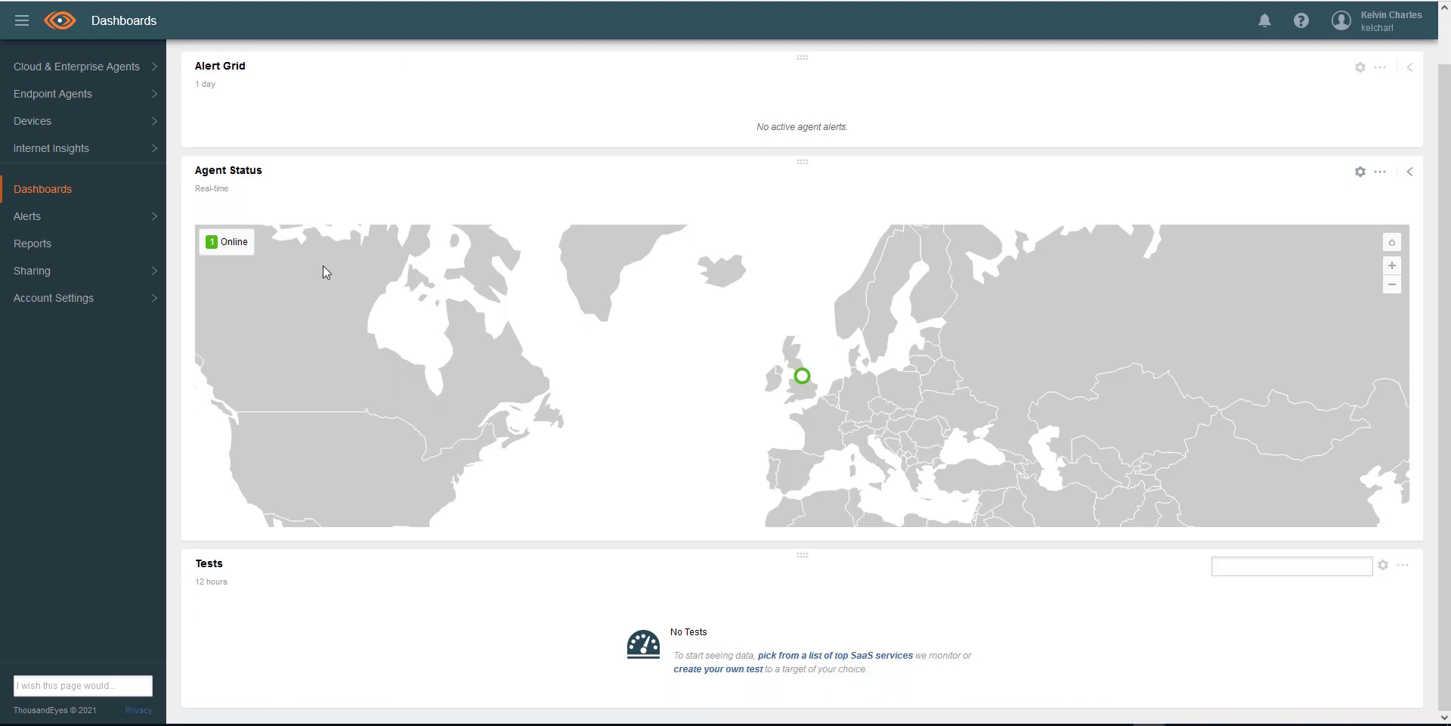
pyautogui.scroll(1, 324, 272)
pyautogui.moveTo(806, 437)
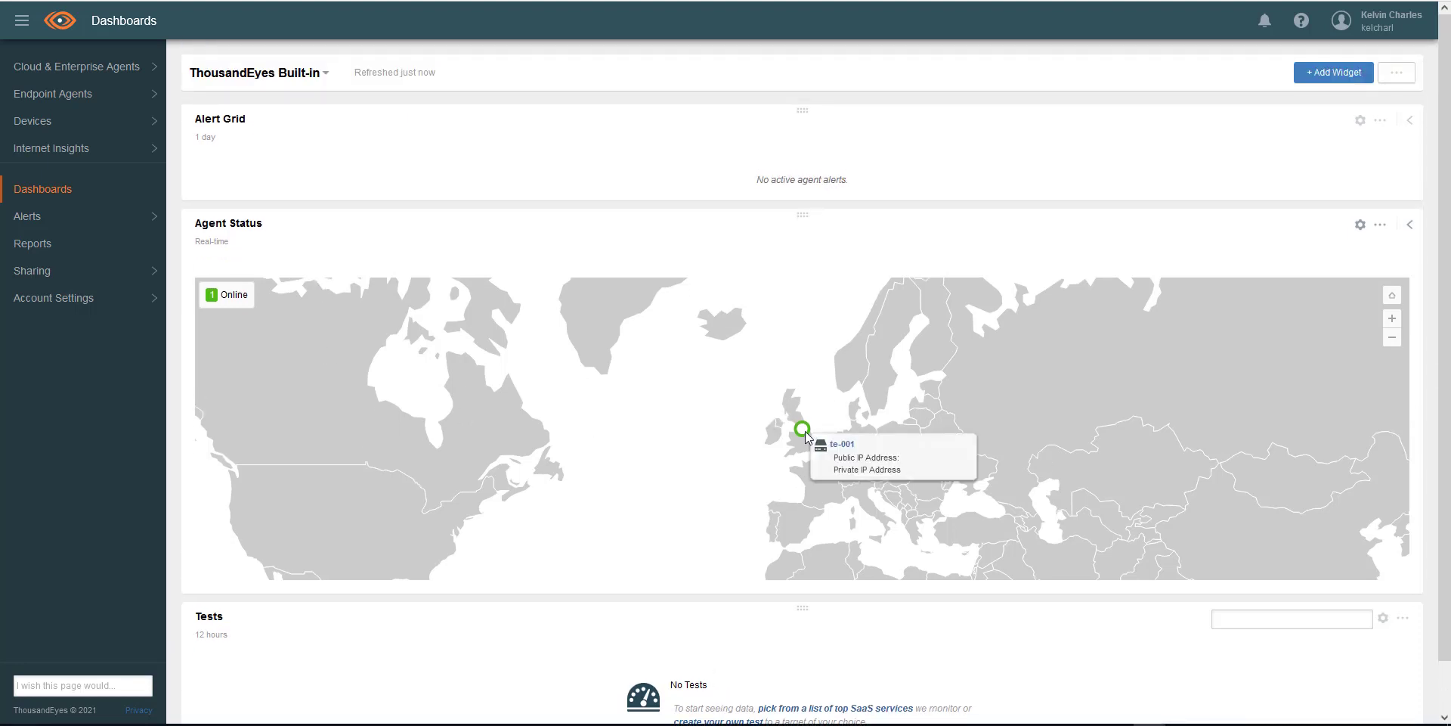